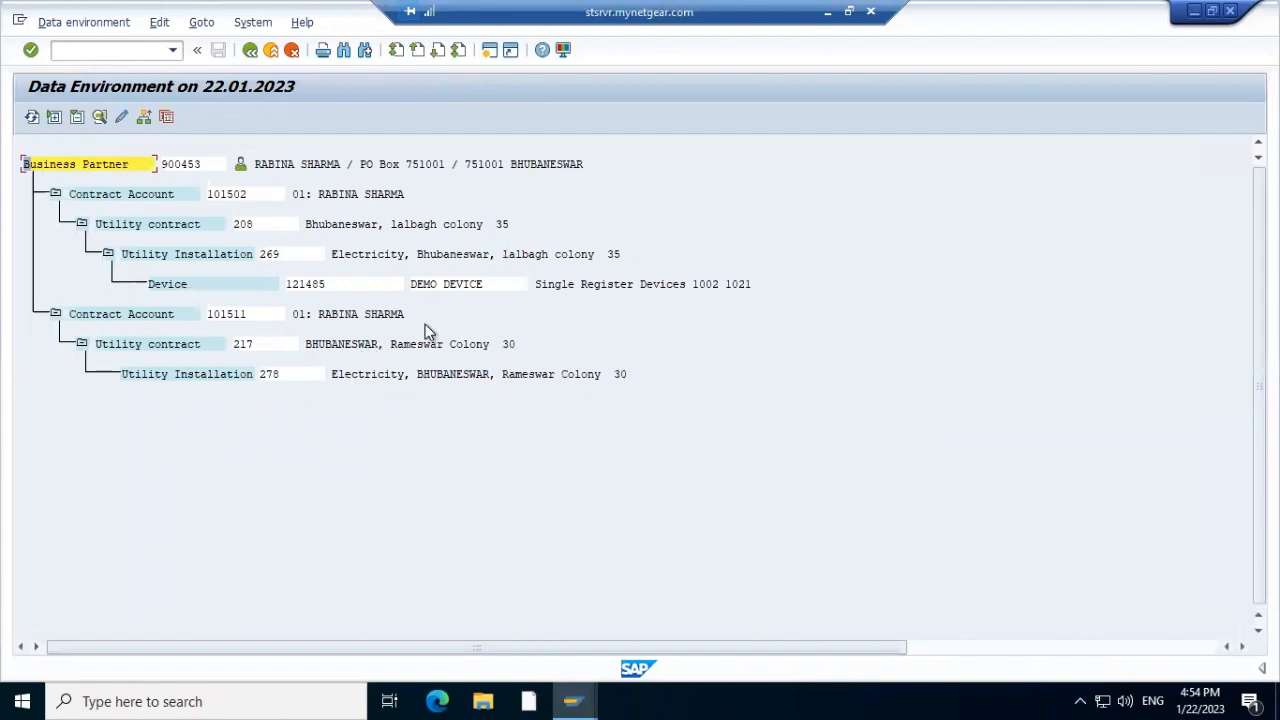
{"action": "double_click", "coordinate": [280, 256]}
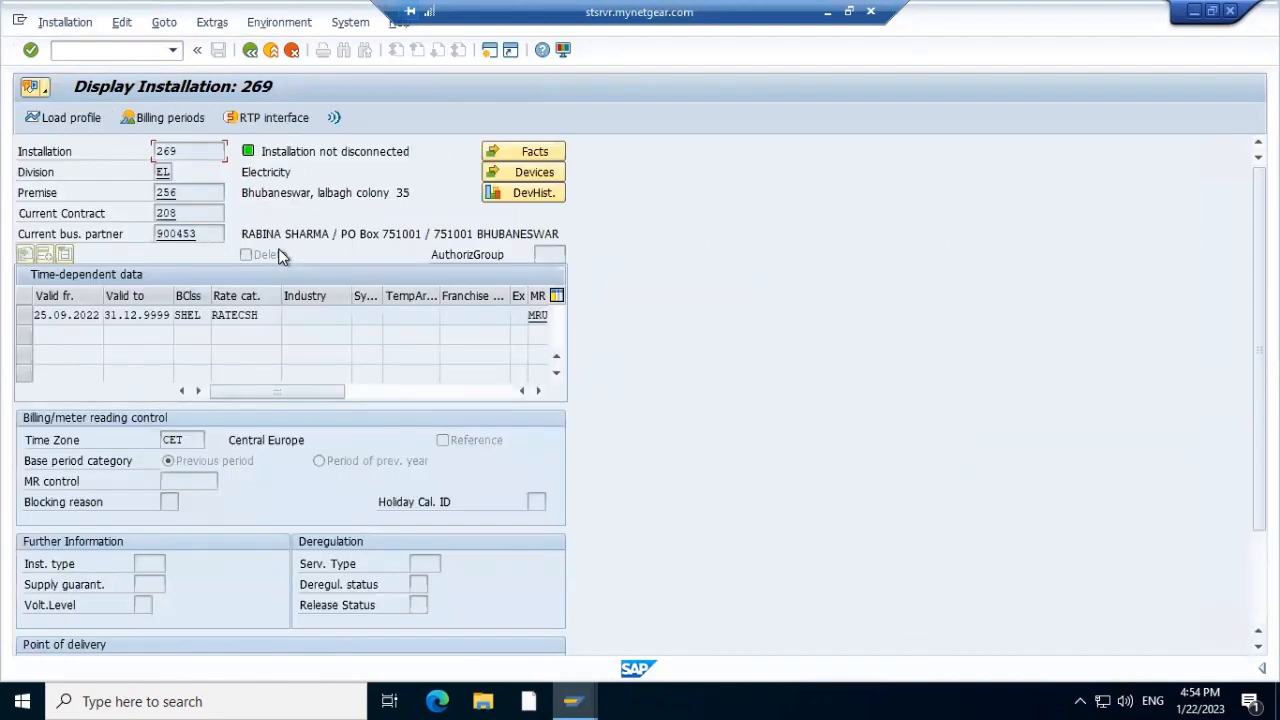
{"action": "left_click", "coordinate": [195, 118]}
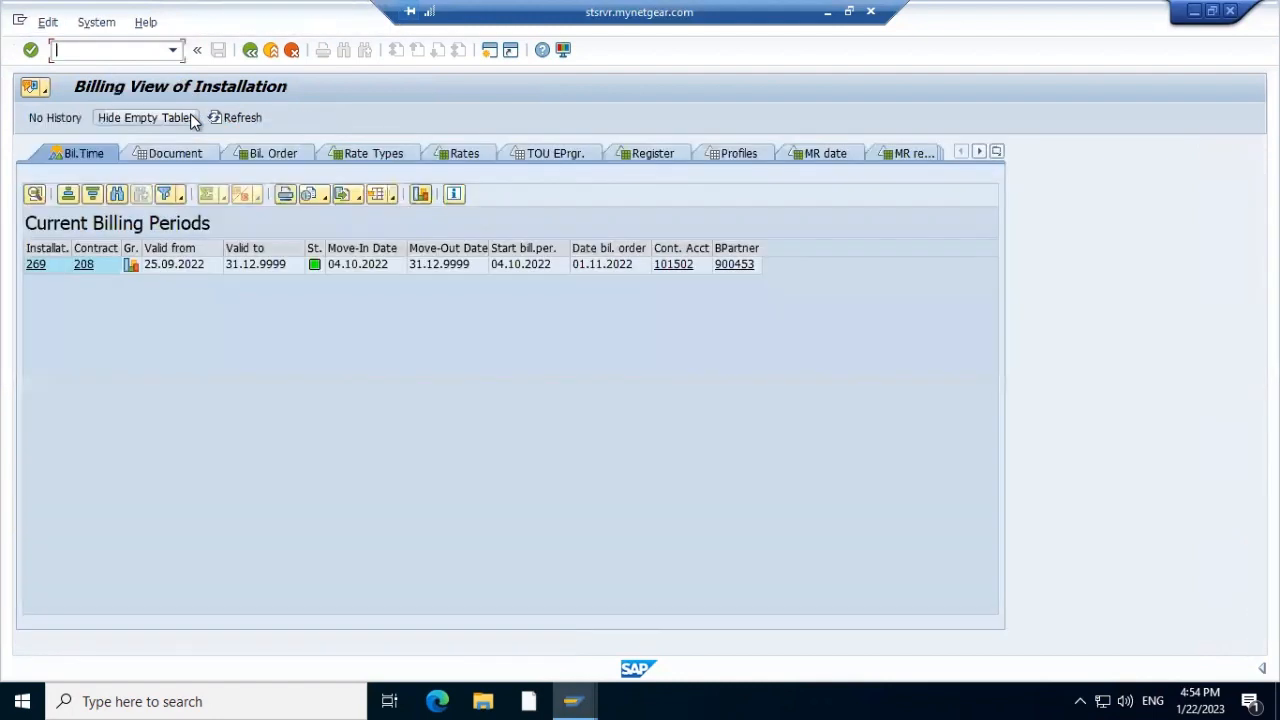
{"action": "left_click", "coordinate": [181, 155]}
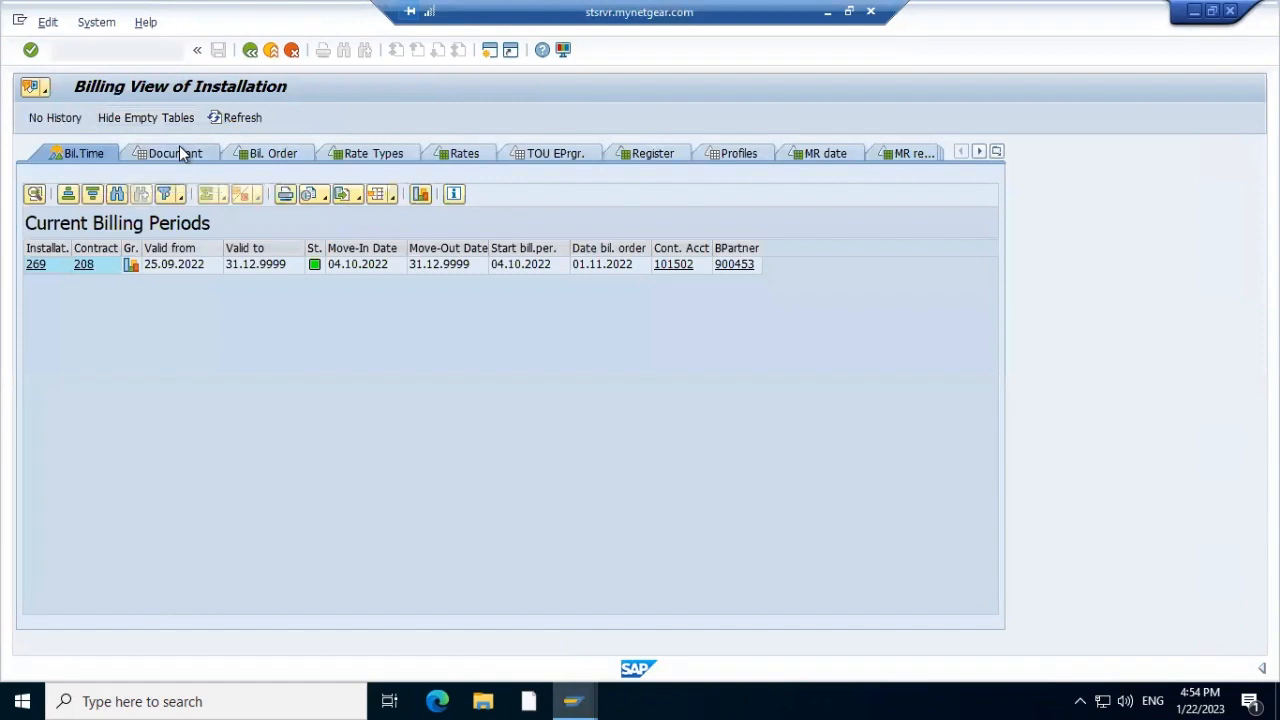
{"action": "left_click", "coordinate": [284, 153]}
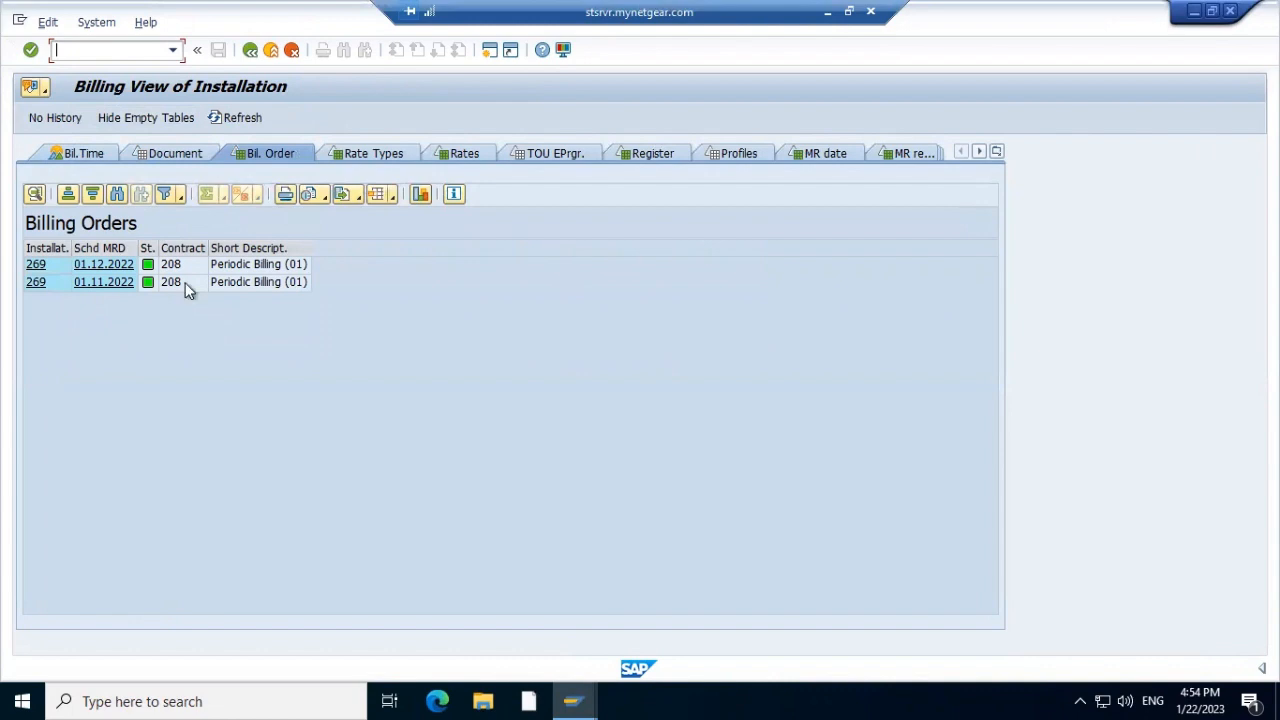
{"action": "left_click", "coordinate": [249, 51]}
{"action": "left_click", "coordinate": [245, 54]}
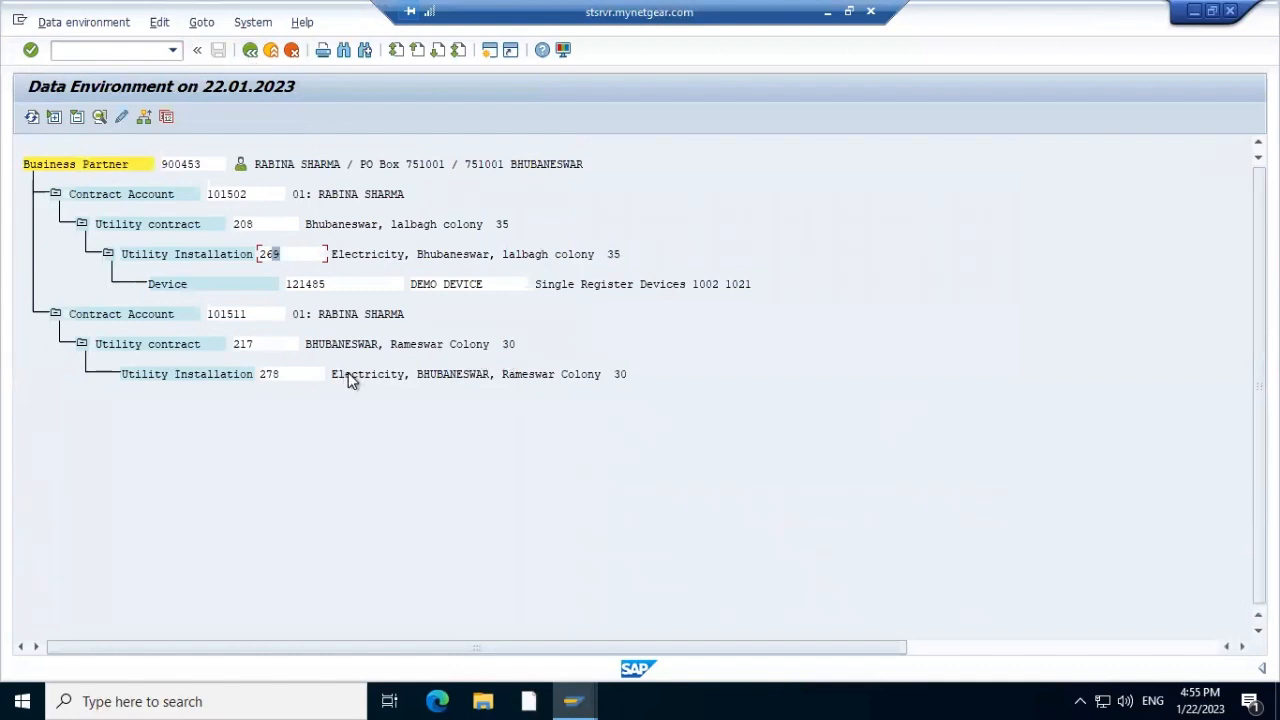
Open installation 278's billing view and review billing document 1009 and the 01.12.2022 billing order
{"action": "double_click", "coordinate": [295, 376]}
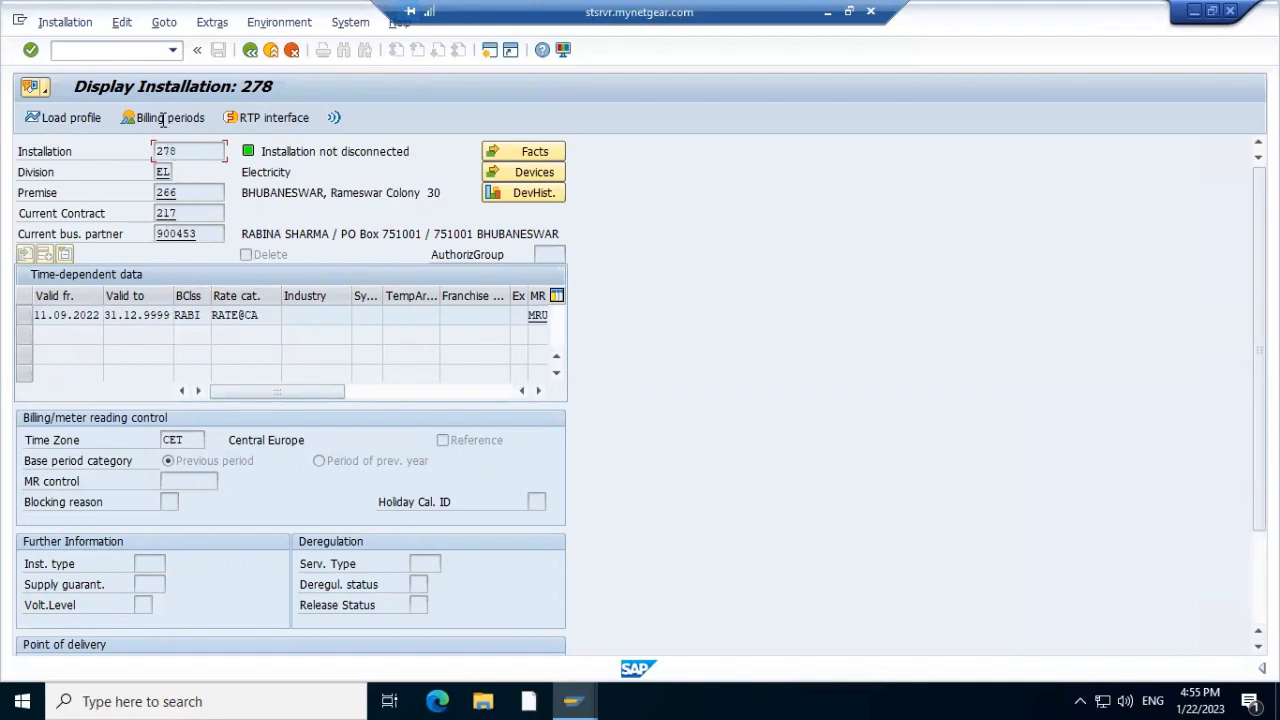
{"action": "left_click", "coordinate": [164, 120]}
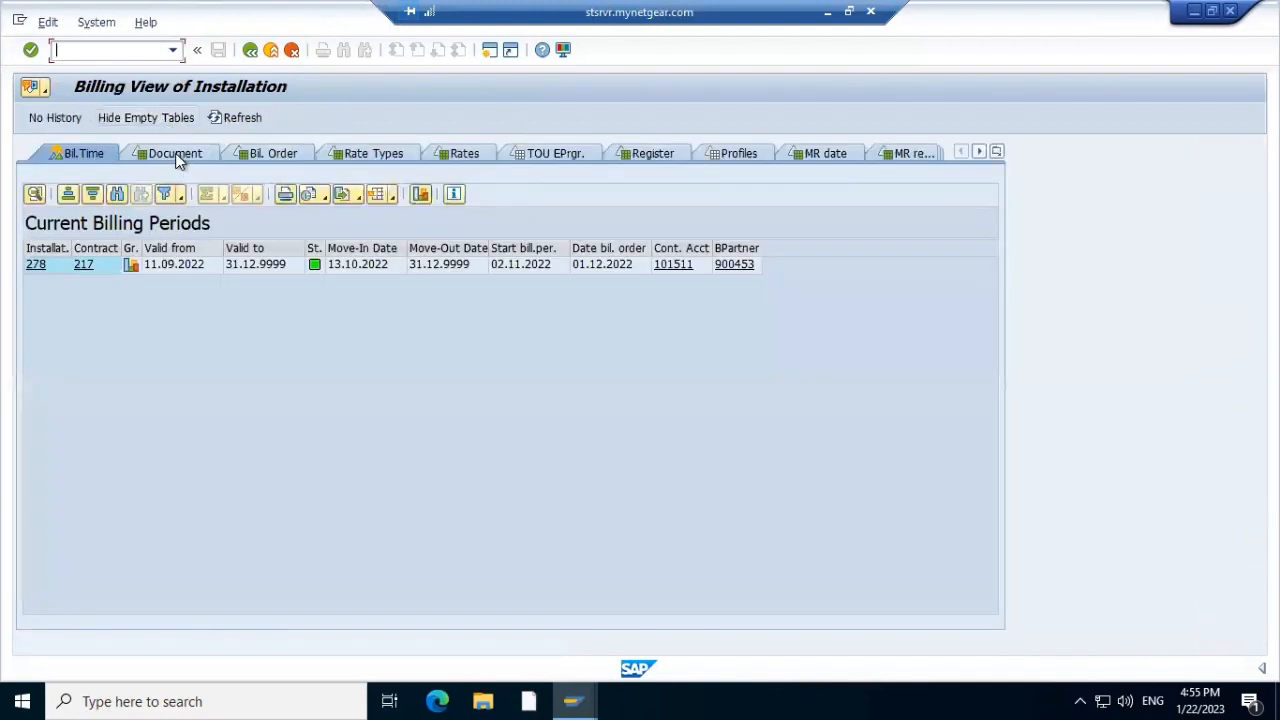
{"action": "left_click", "coordinate": [176, 157]}
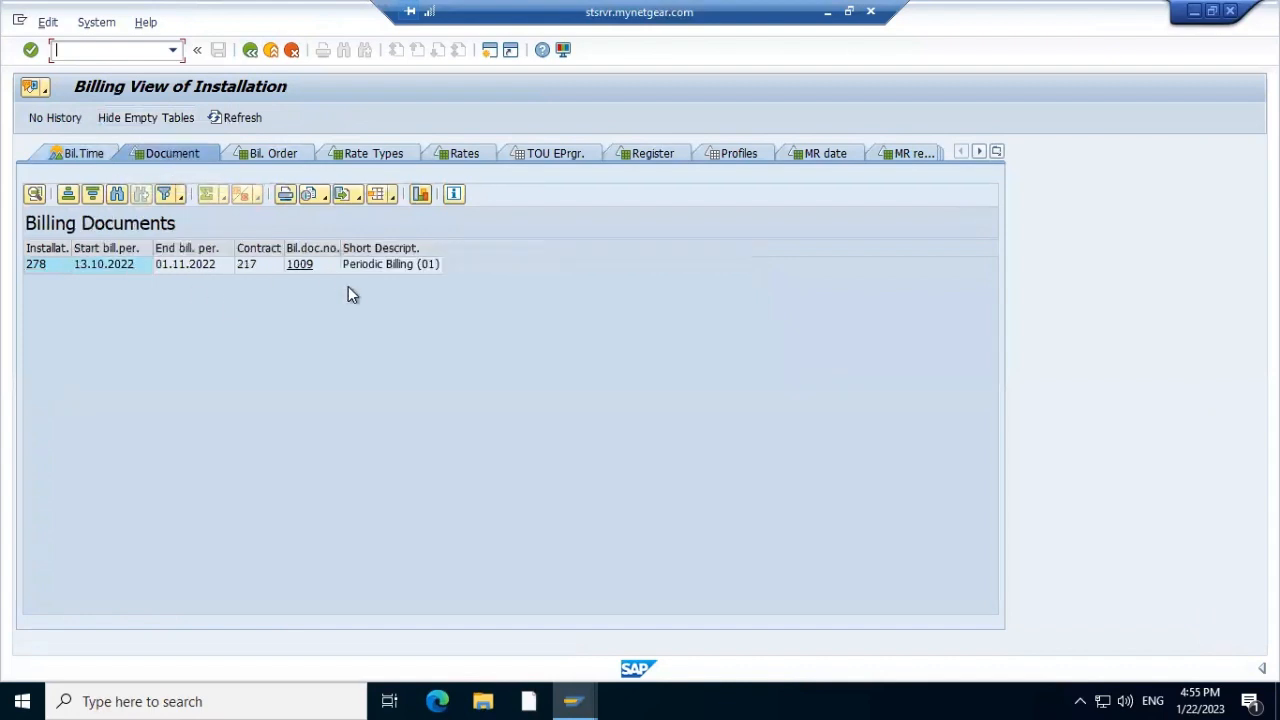
{"action": "left_click", "coordinate": [281, 154]}
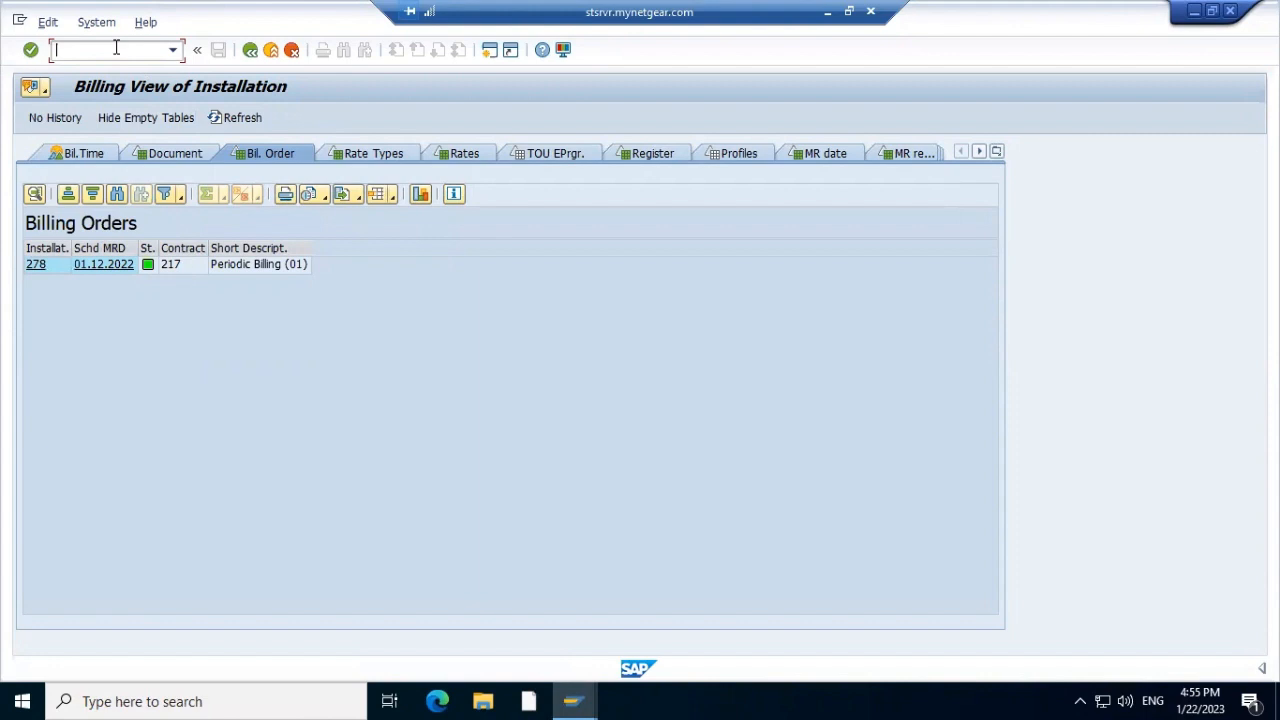
{"action": "key", "text": "alt+Tab"}
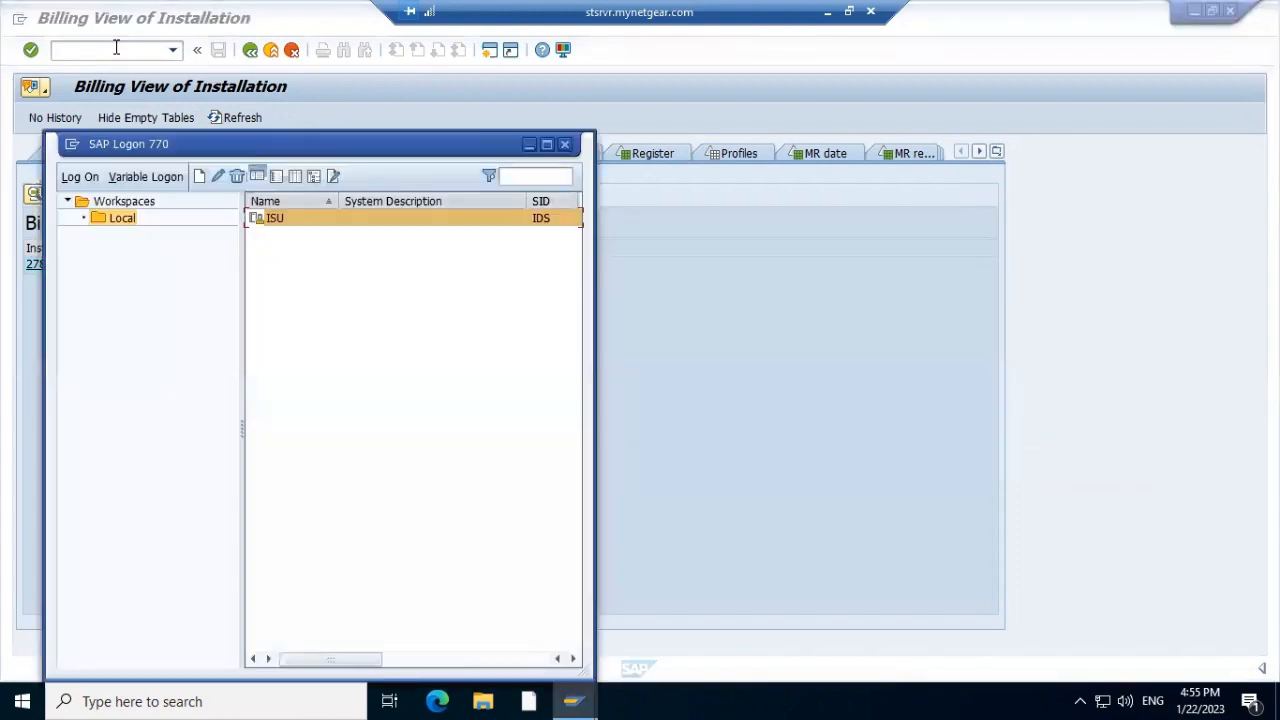
In the Create move-out session, run /nel37 to open the Reverse Meter Reading selection screen
{"action": "key", "text": "alt+Tab"}
{"action": "key", "text": "alt+Tab"}
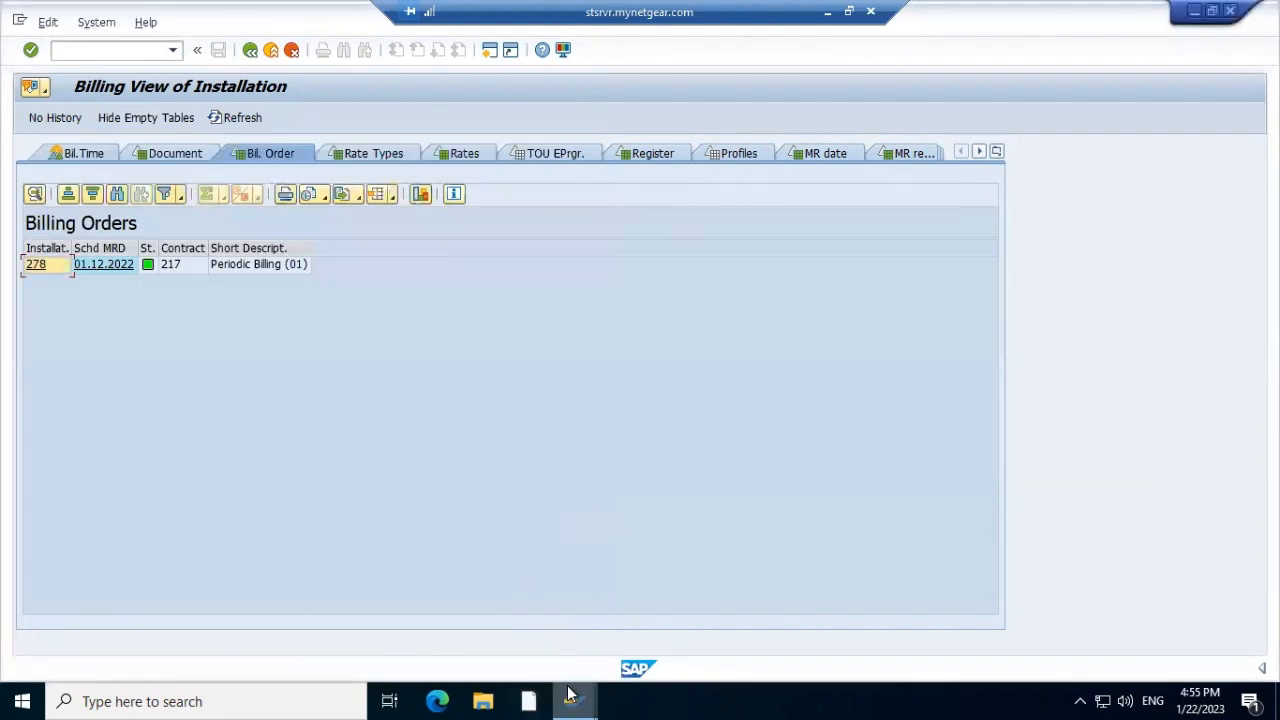
{"action": "mouse_move", "coordinate": [571, 697]}
{"action": "left_click", "coordinate": [665, 650]}
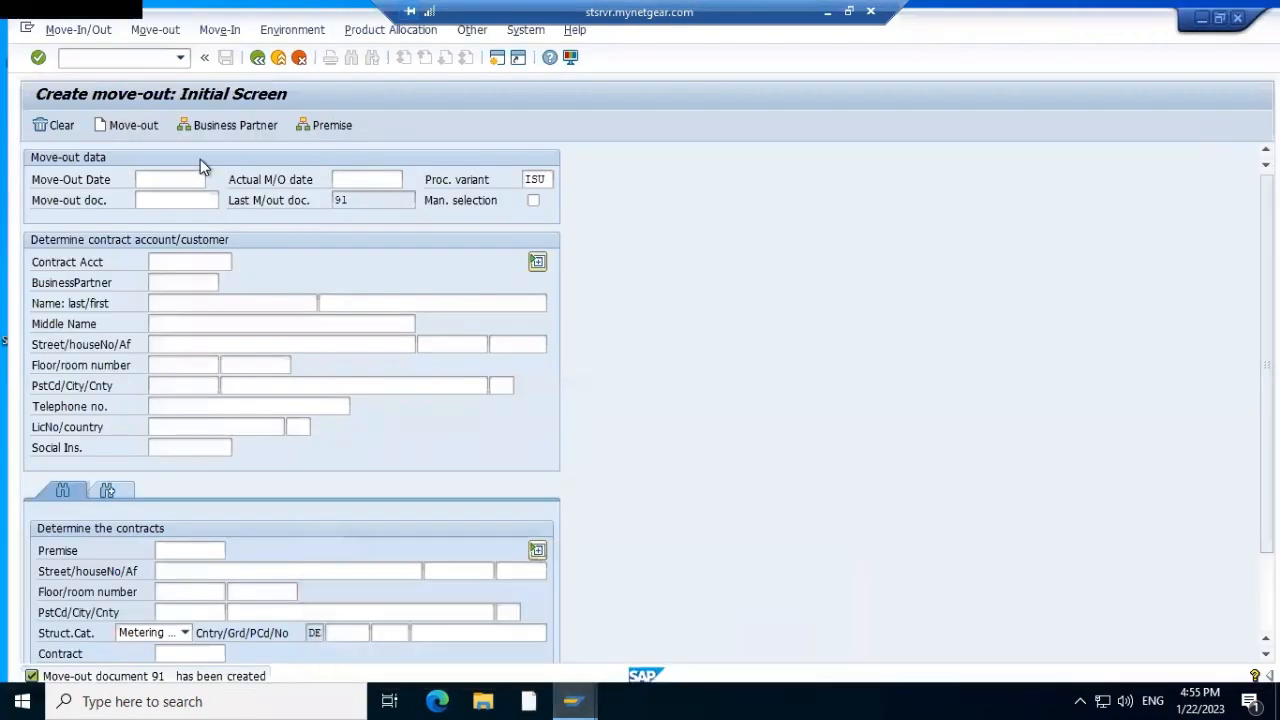
{"action": "left_click", "coordinate": [172, 52]}
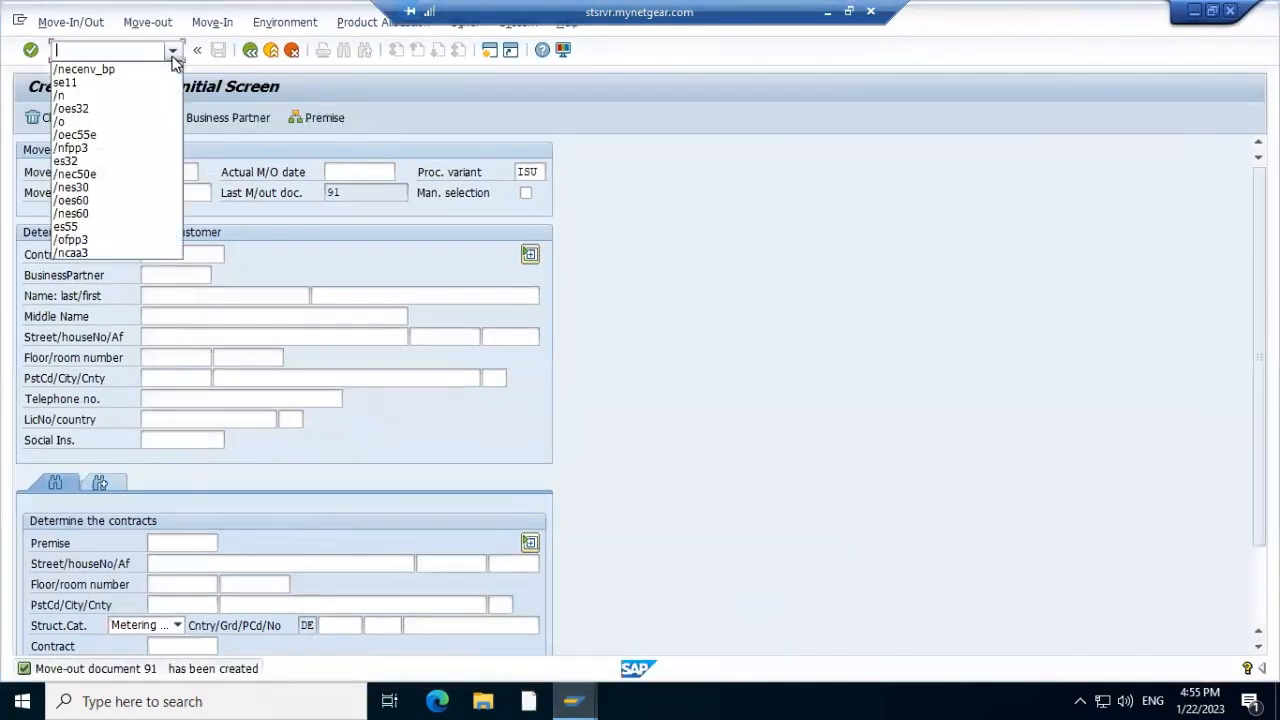
{"action": "left_click", "coordinate": [138, 97]}
{"action": "left_click", "coordinate": [101, 46]}
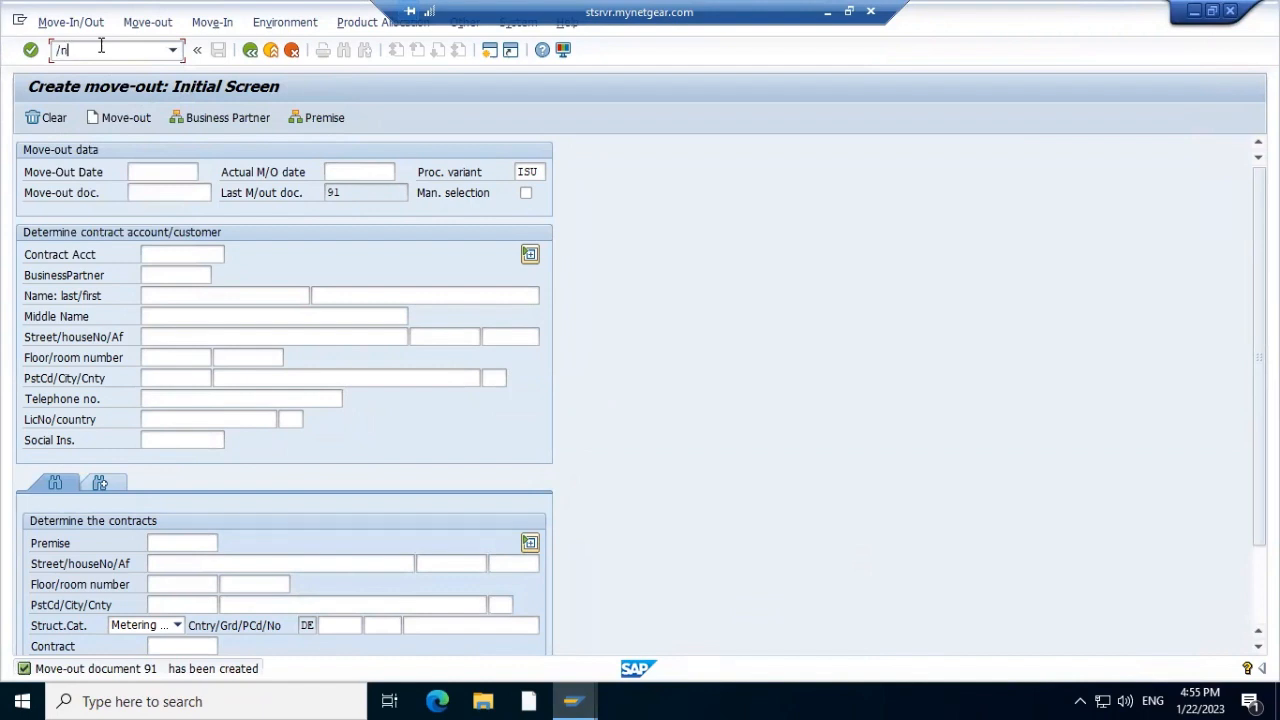
{"action": "type", "text": "el37"}
{"action": "key", "text": "Return"}
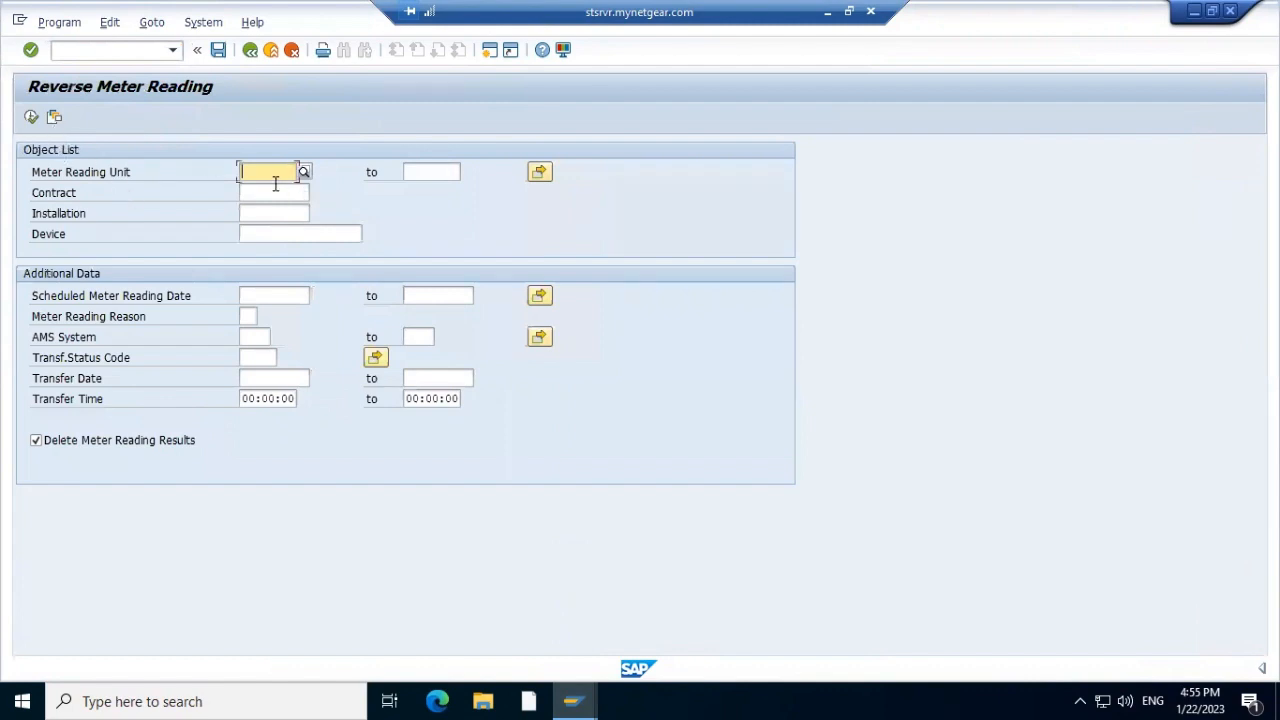
Reverse installation 278's 01.12.2022 meter reading in EL37
{"action": "left_click", "coordinate": [275, 206]}
{"action": "key", "text": "alt+Tab"}
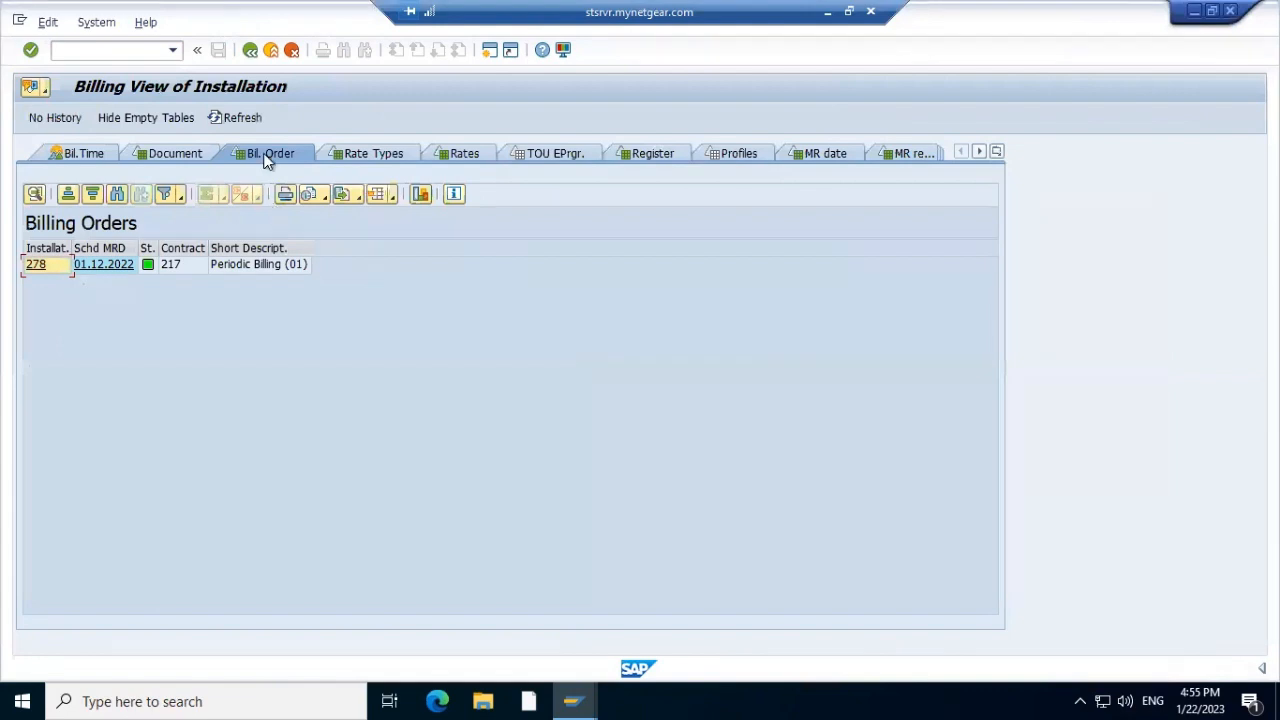
{"action": "left_click", "coordinate": [250, 50]}
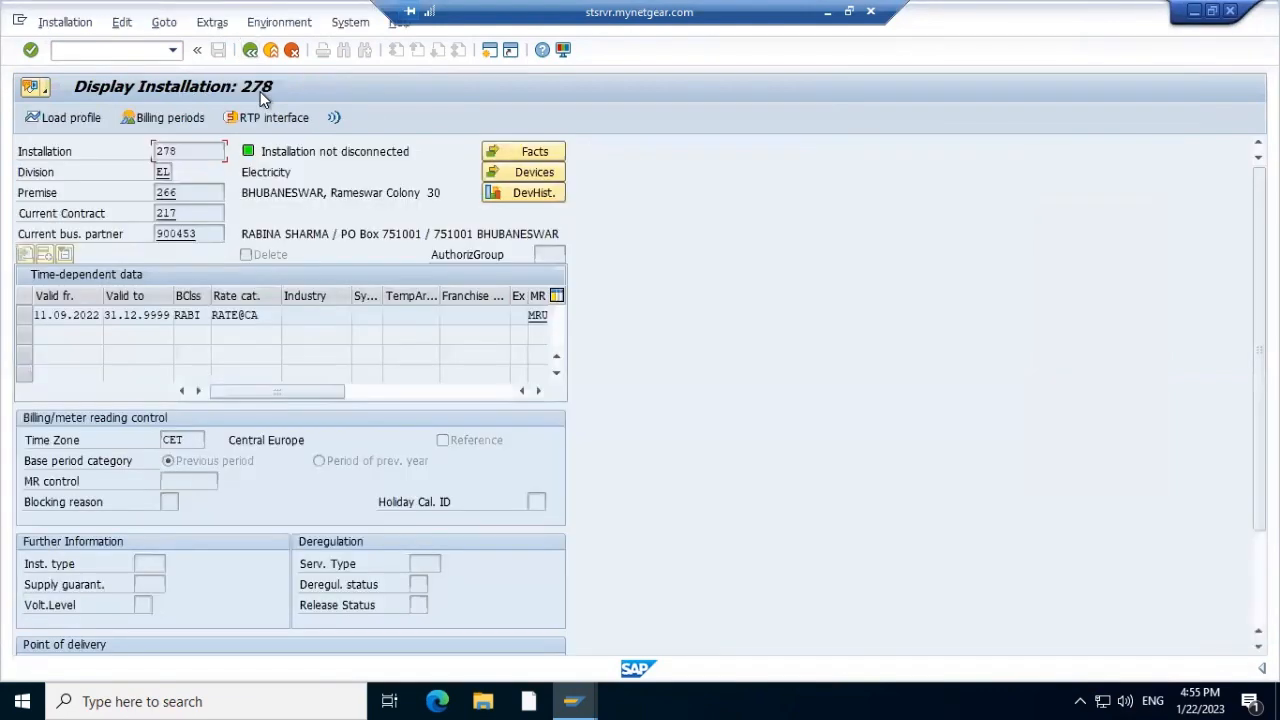
{"action": "key", "text": "alt+Tab"}
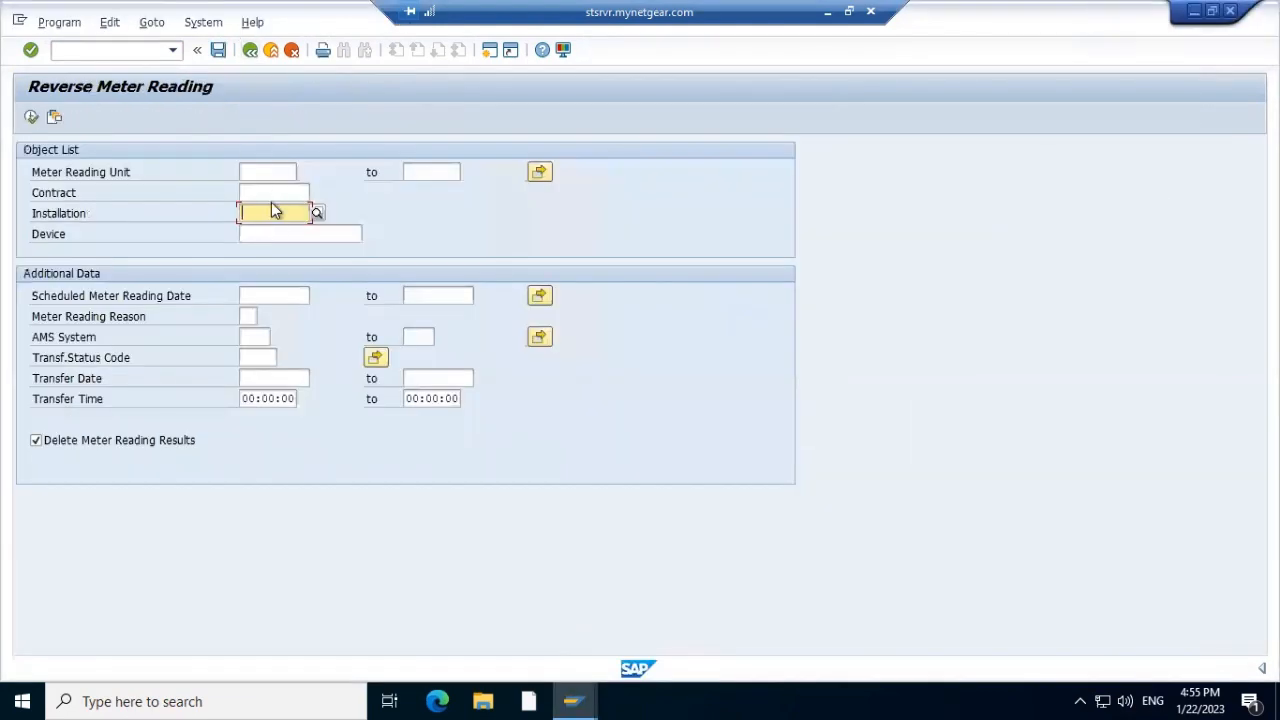
{"action": "type", "text": "278"}
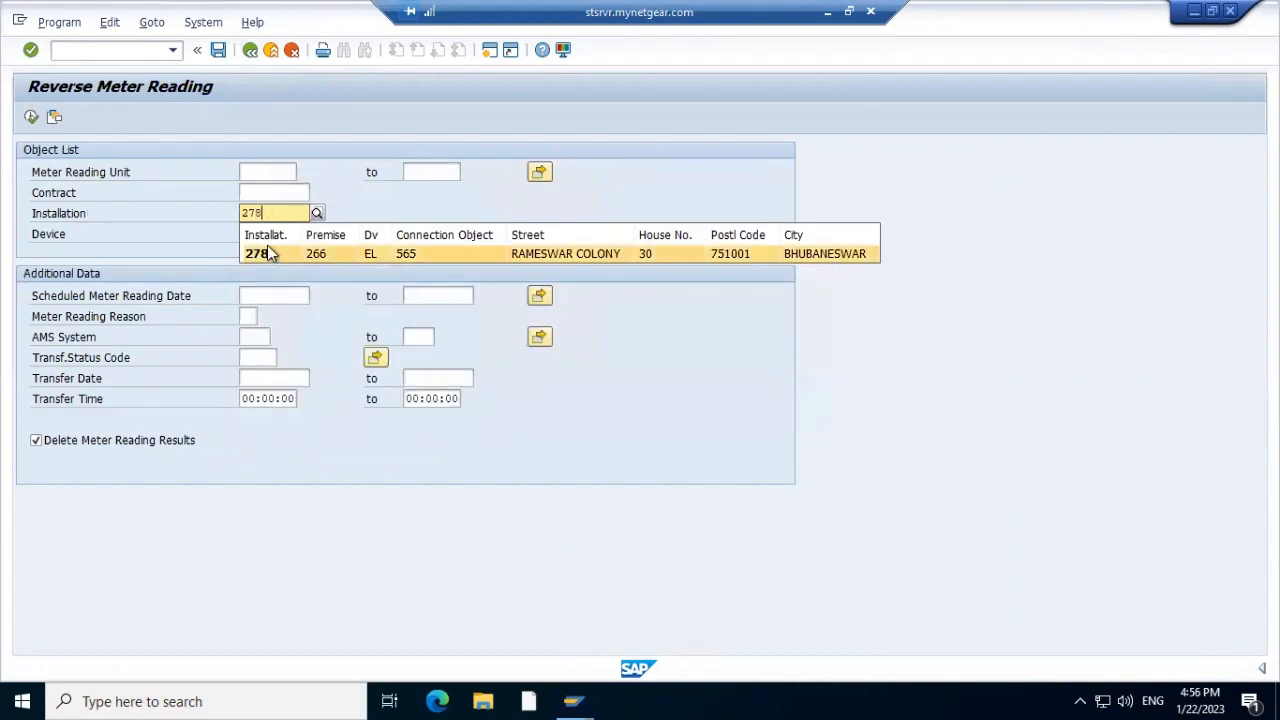
{"action": "left_click", "coordinate": [267, 248]}
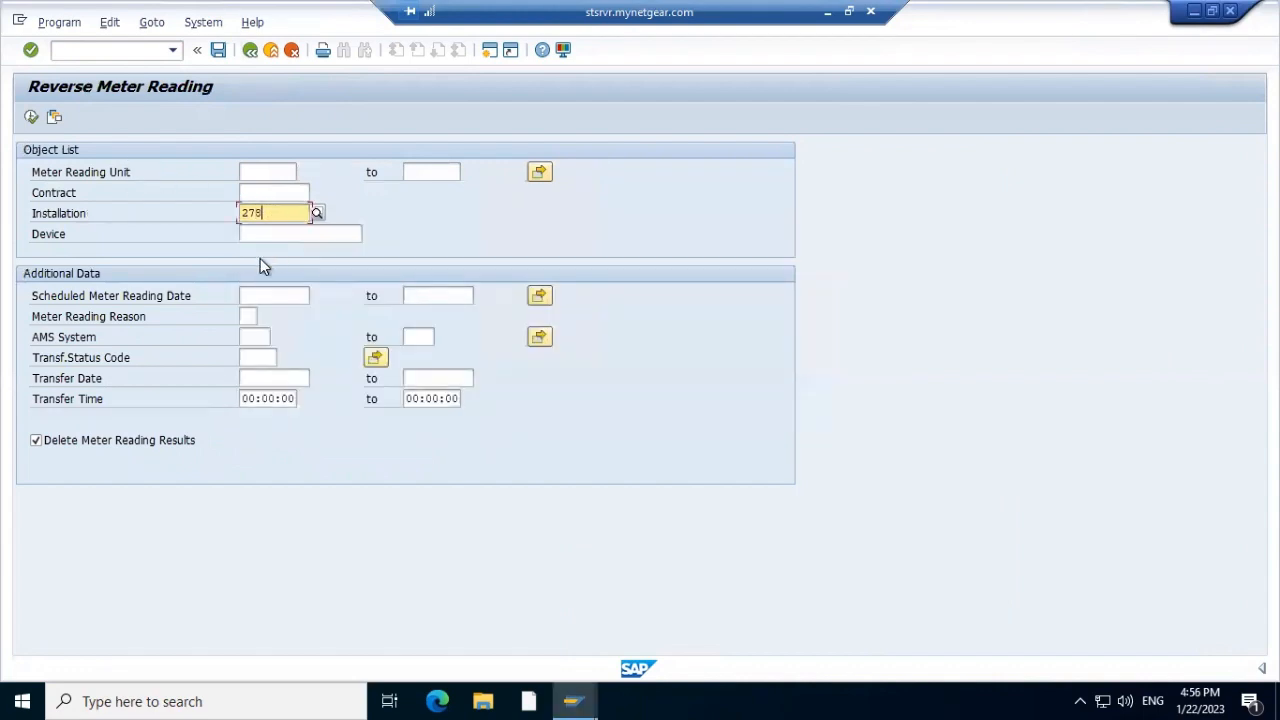
{"action": "left_click", "coordinate": [31, 118]}
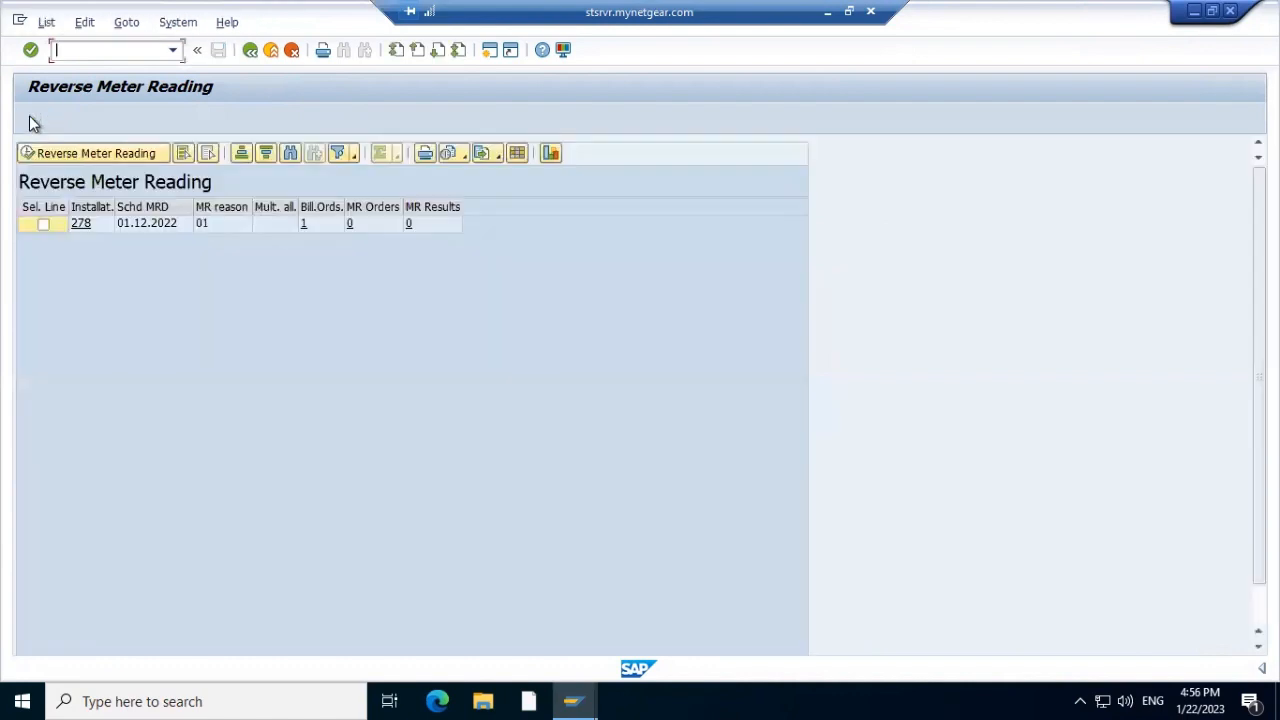
{"action": "left_click", "coordinate": [44, 226]}
{"action": "left_click", "coordinate": [28, 153]}
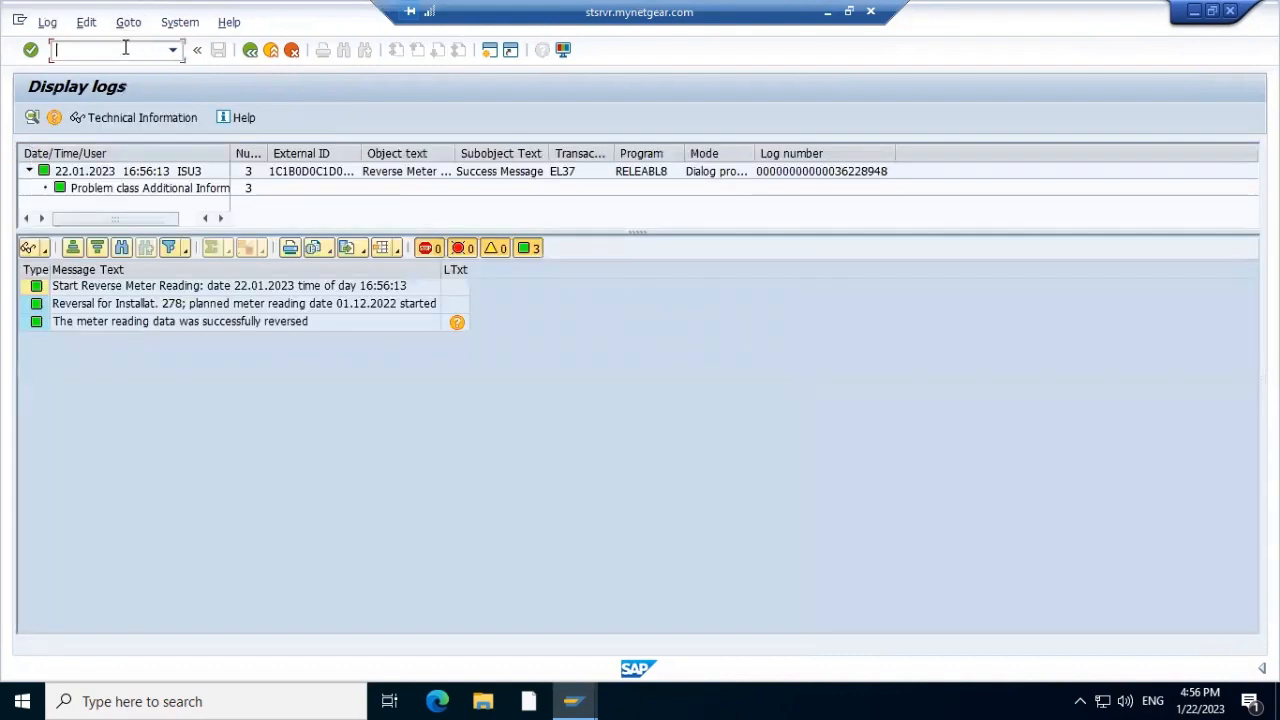
Run /nea19 to open Create Bill (Individual Creation), with posting date 22.01.2023 prefilled
{"action": "type", "text": "ea19"}
{"action": "key", "text": "BackSpace"}
{"action": "key", "text": "BackSpace"}
{"action": "key", "text": "BackSpace"}
{"action": "key", "text": "BackSpace"}
{"action": "left_click", "coordinate": [175, 54]}
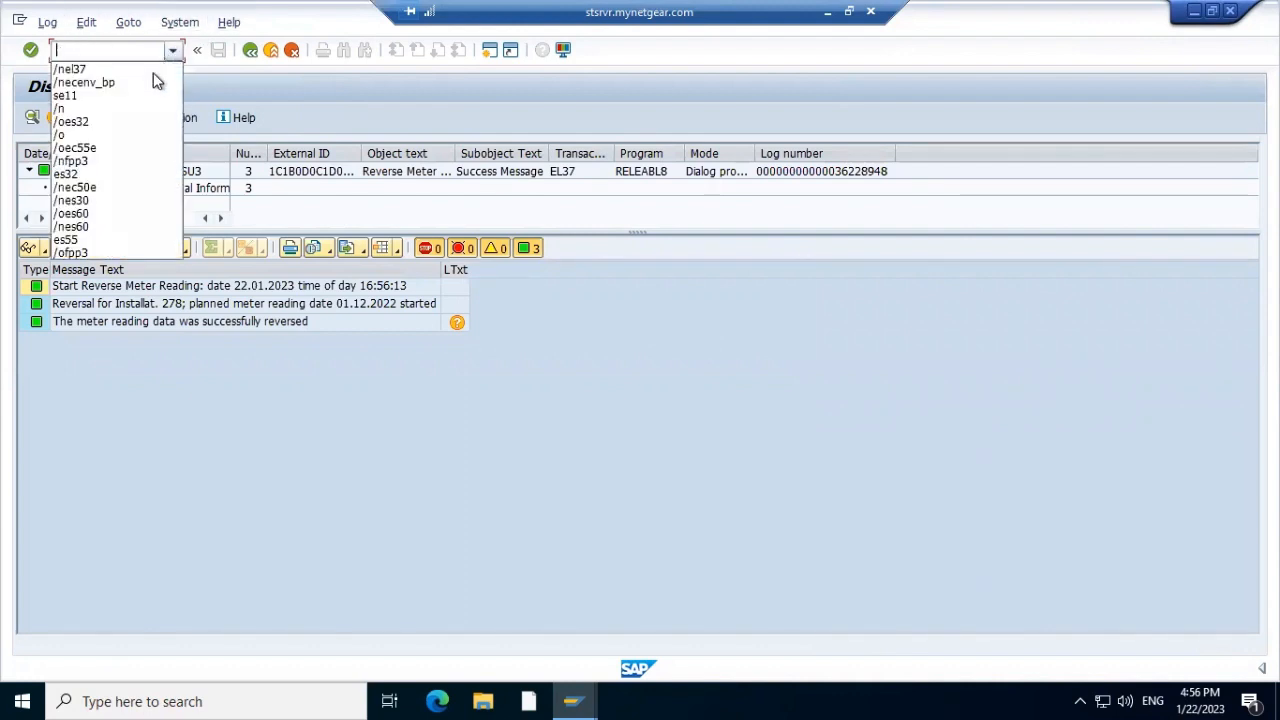
{"action": "left_click", "coordinate": [151, 69]}
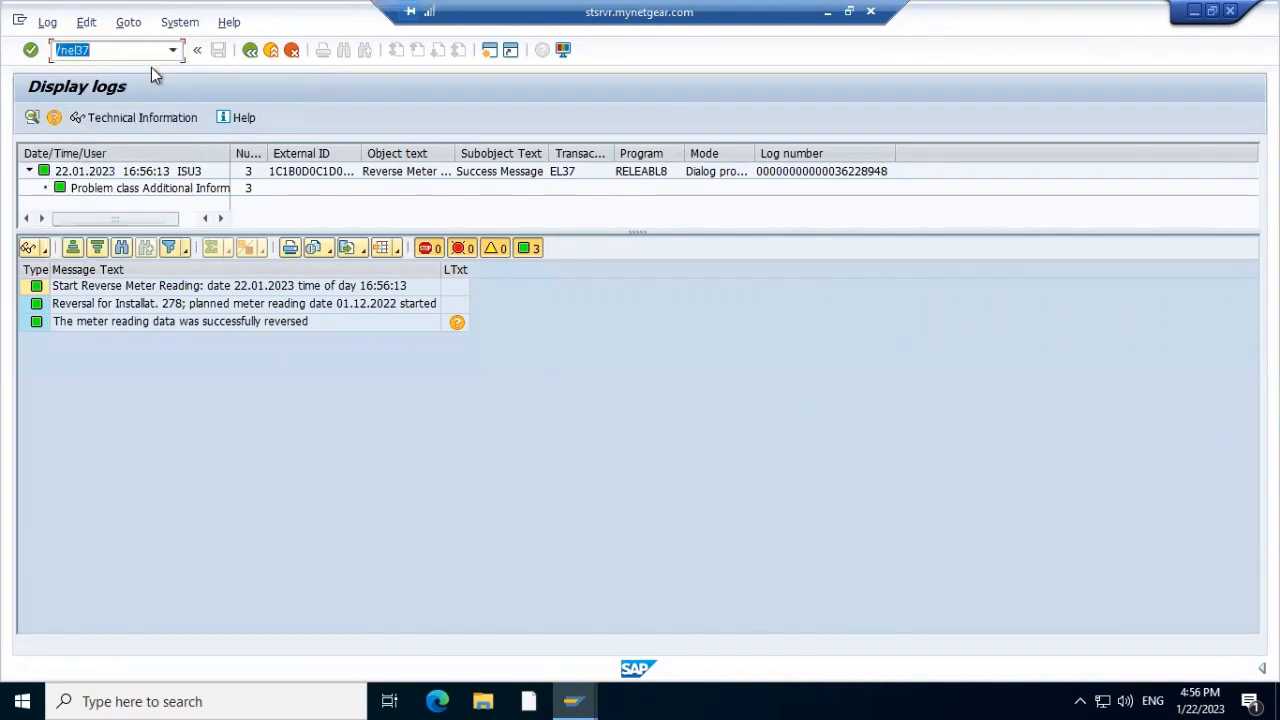
{"action": "left_click", "coordinate": [118, 48]}
{"action": "key", "text": "BackSpace"}
{"action": "key", "text": "BackSpace"}
{"action": "key", "text": "BackSpace"}
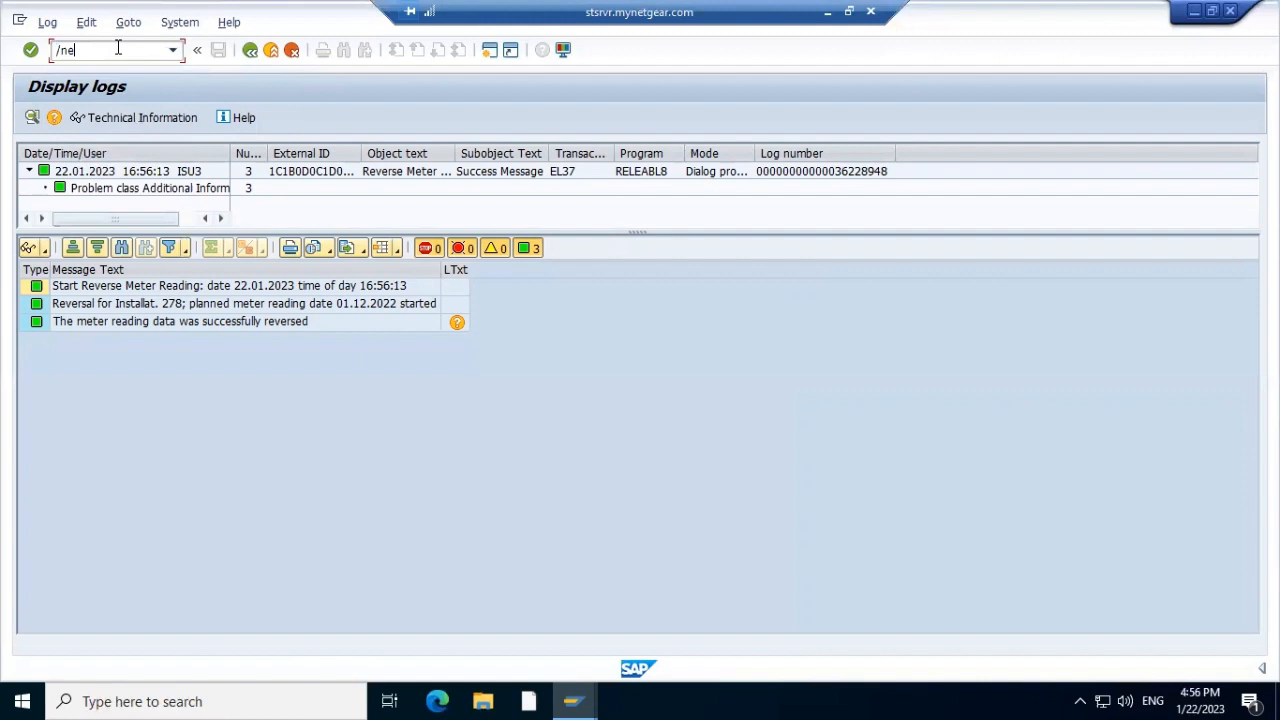
{"action": "type", "text": "a19"}
{"action": "key", "text": "Return"}
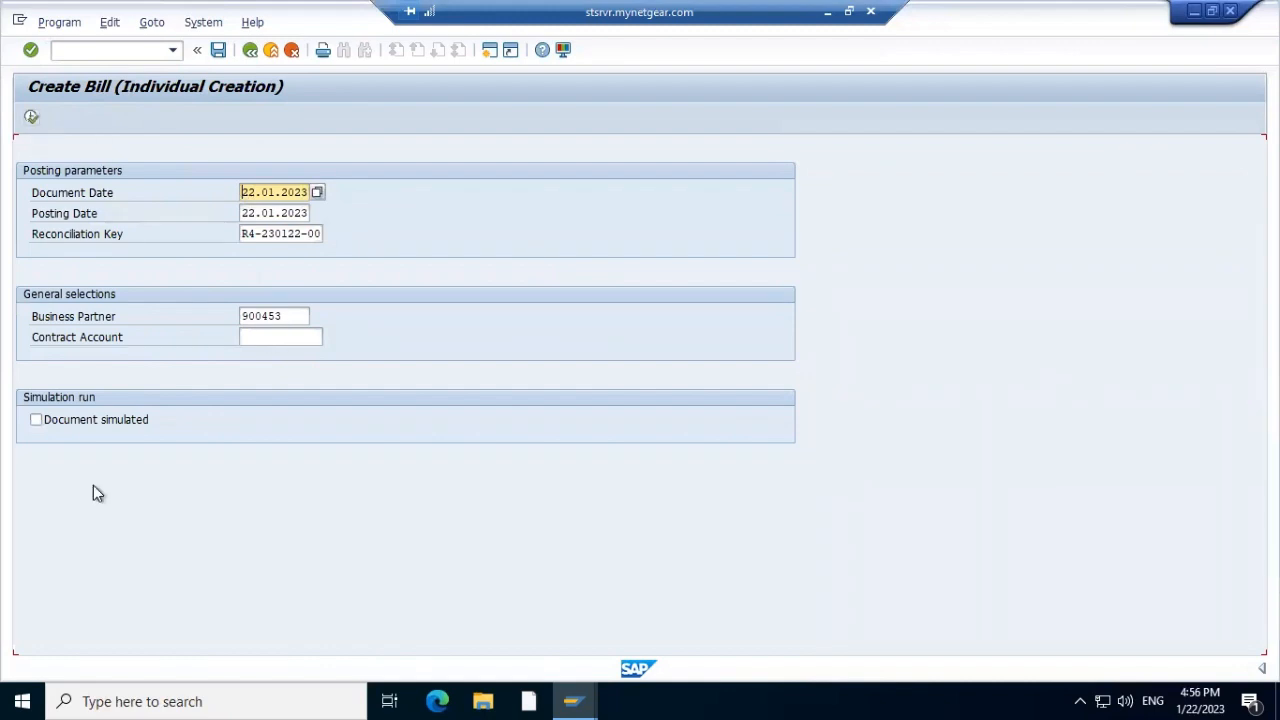
Check billing document 1009 in installation 278's billing view
{"action": "left_click", "coordinate": [155, 49]}
{"action": "key", "text": "alt+Tab"}
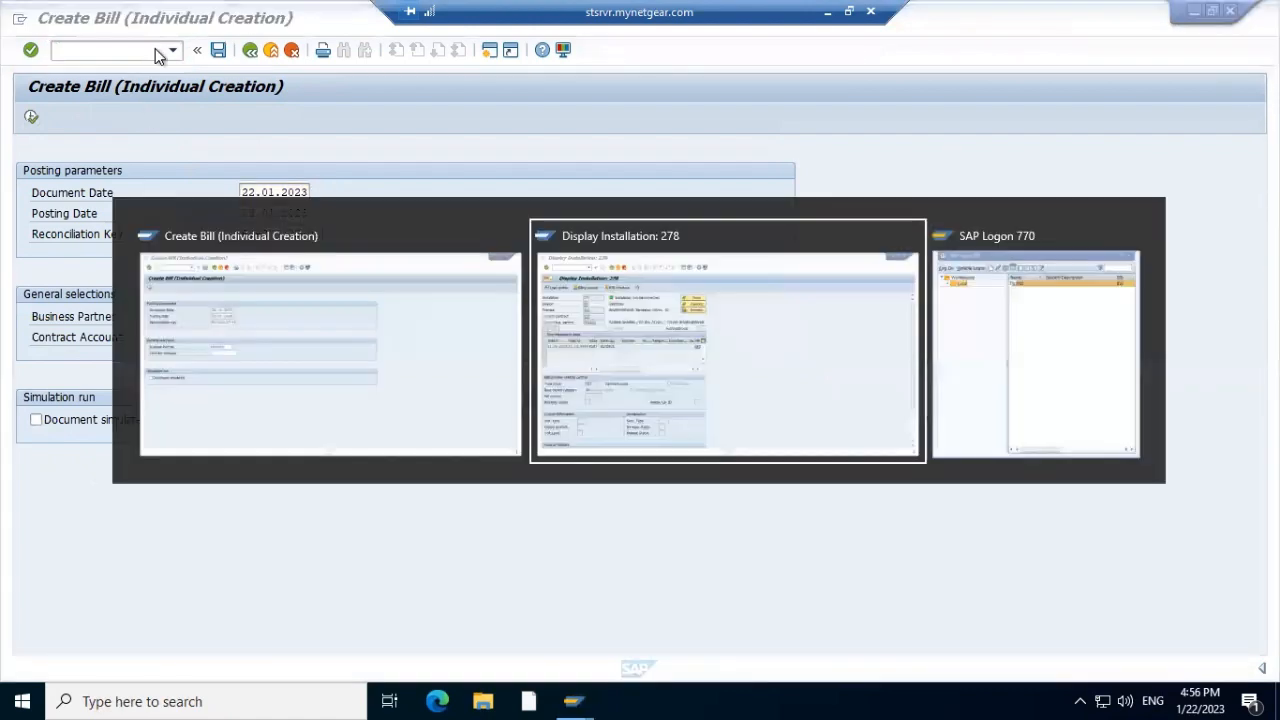
{"action": "left_click", "coordinate": [151, 121]}
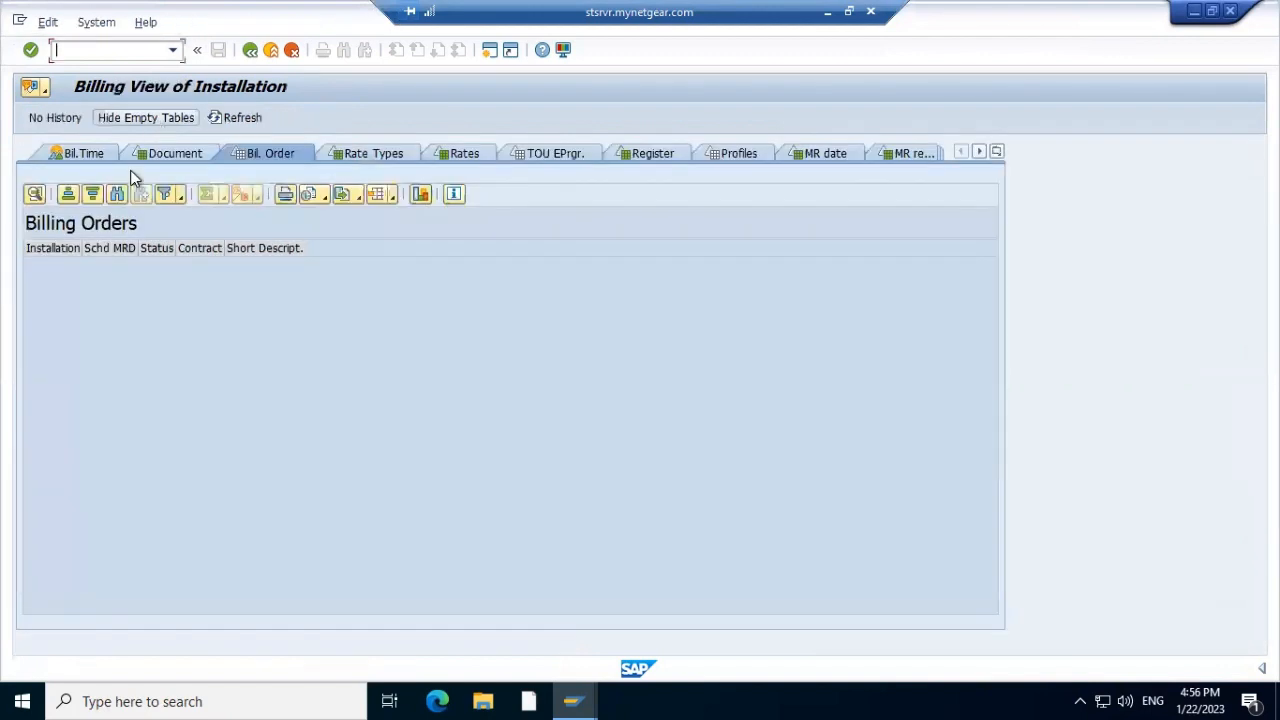
{"action": "left_click", "coordinate": [174, 154]}
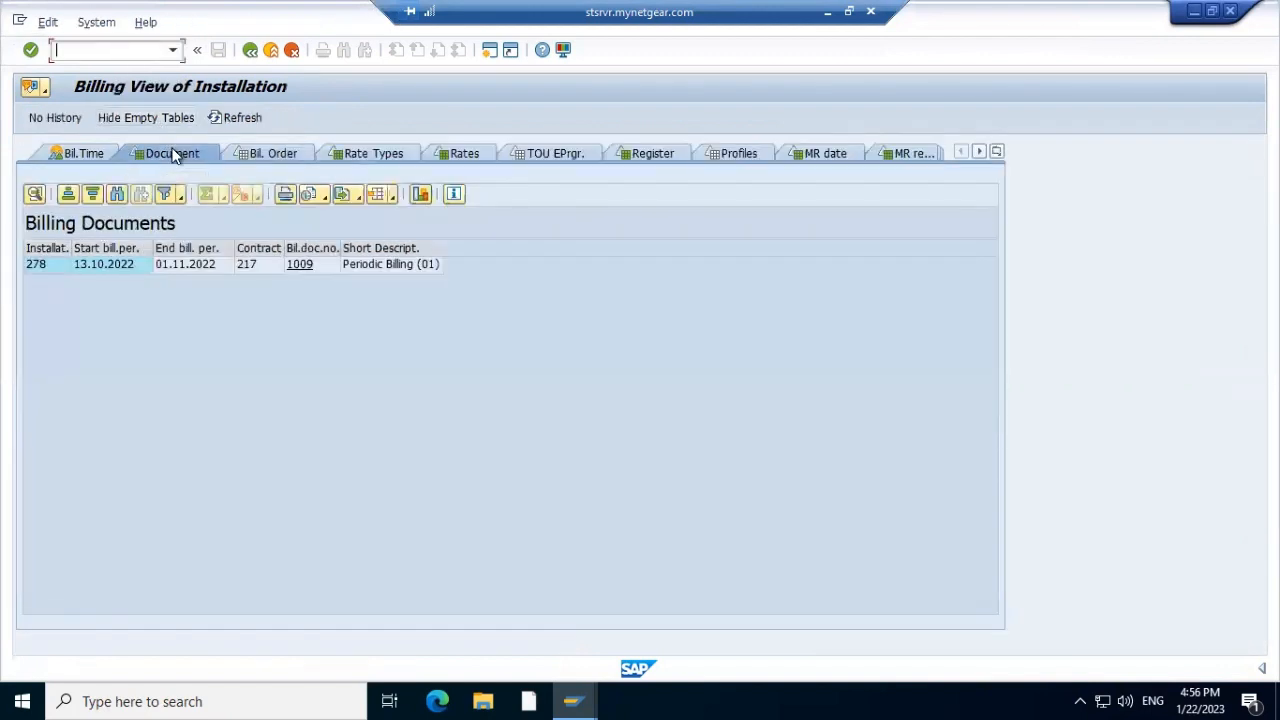
Change the recalled /nea19 to /nea13 to open Reversal of Billing Documents
{"action": "key", "text": "alt+Tab"}
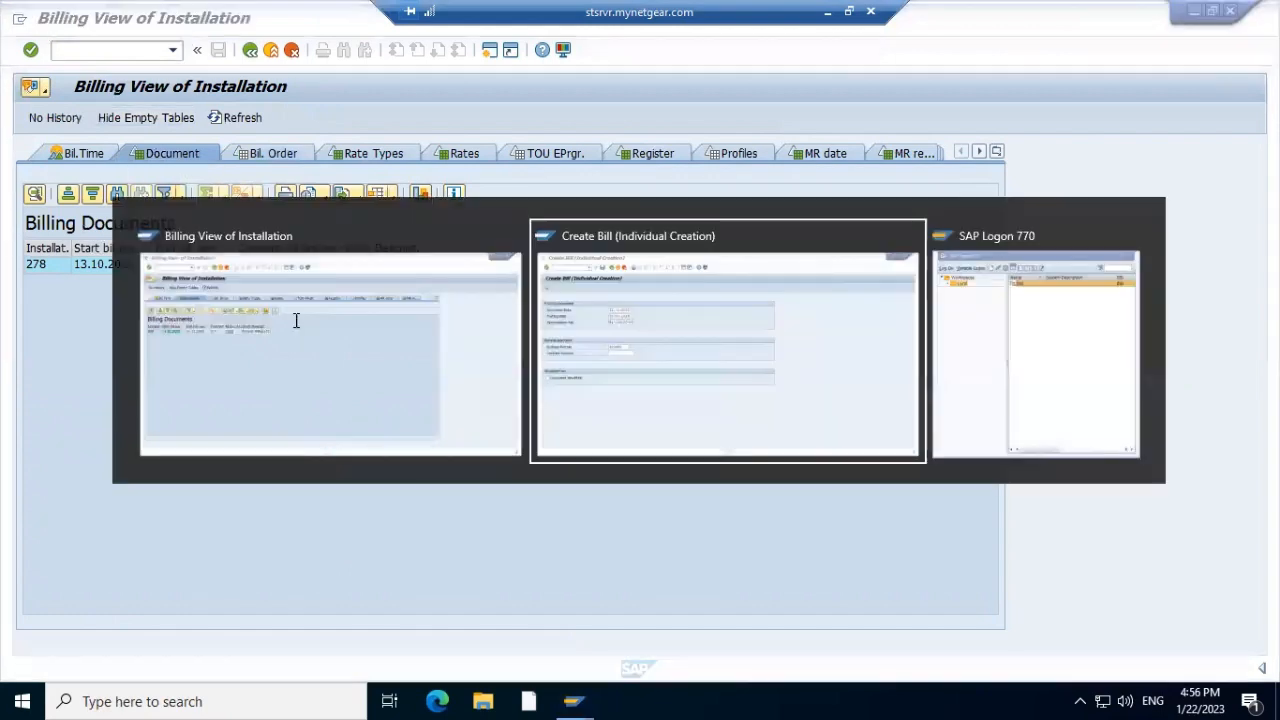
{"action": "left_click", "coordinate": [172, 51]}
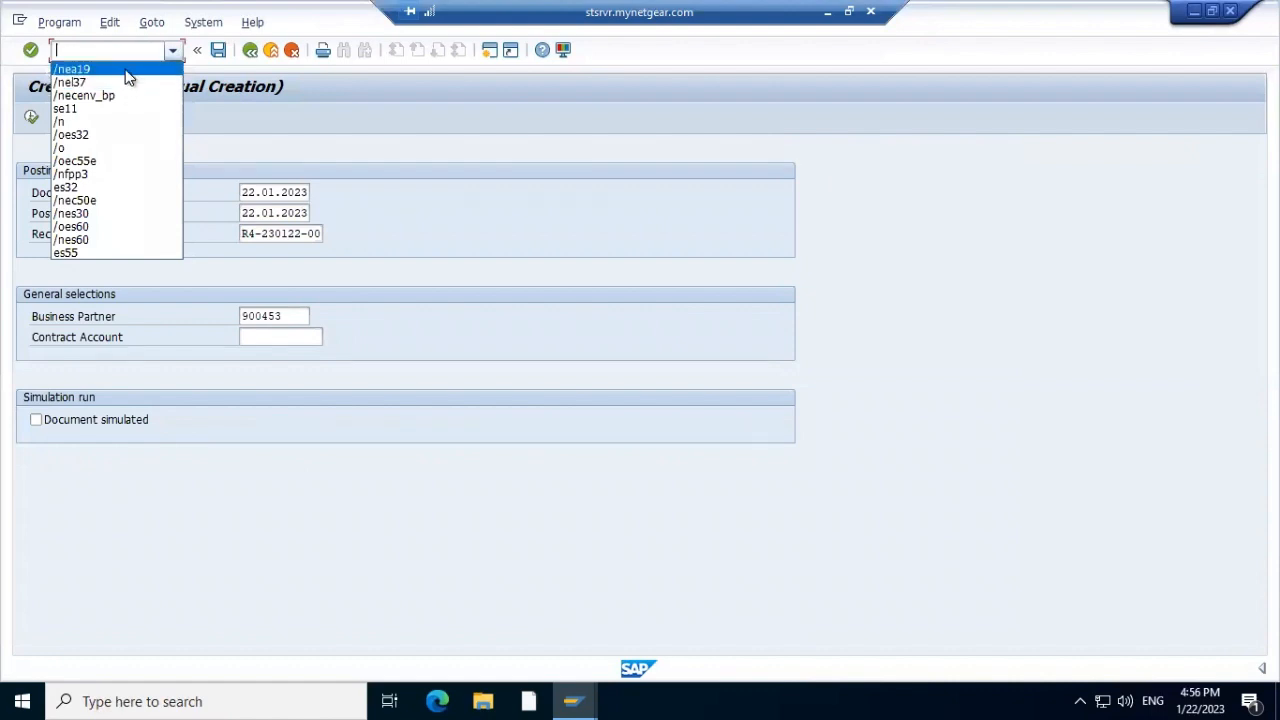
{"action": "left_click", "coordinate": [125, 69]}
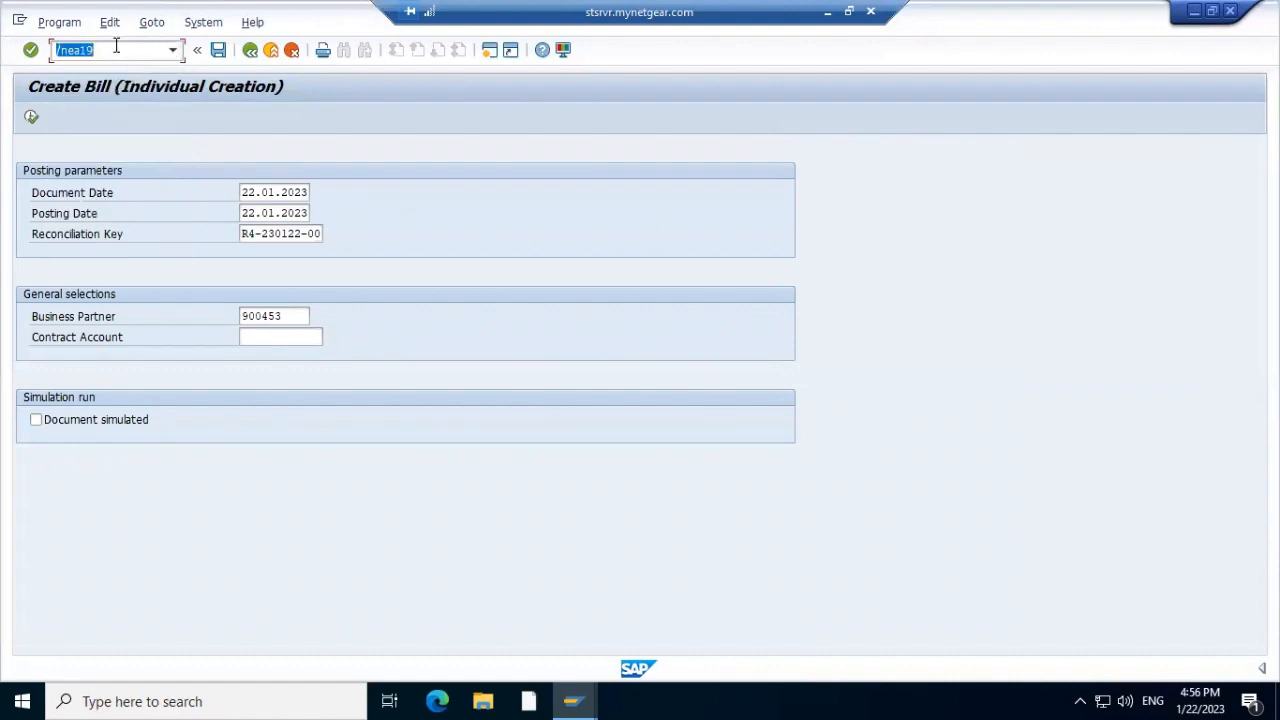
{"action": "left_click", "coordinate": [116, 46]}
{"action": "key", "text": "BackSpace"}
{"action": "key", "text": "BackSpace"}
{"action": "type", "text": "13"}
{"action": "key", "text": "Return"}
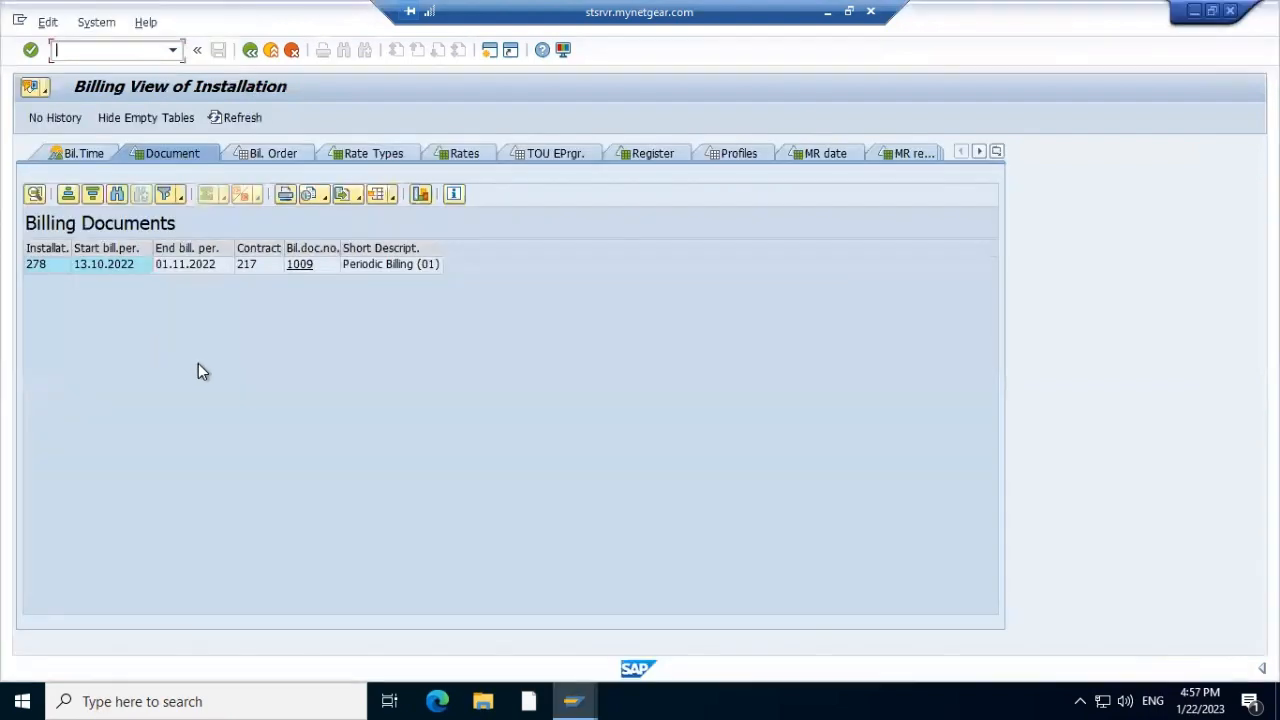
{"action": "key", "text": "alt+Tab"}
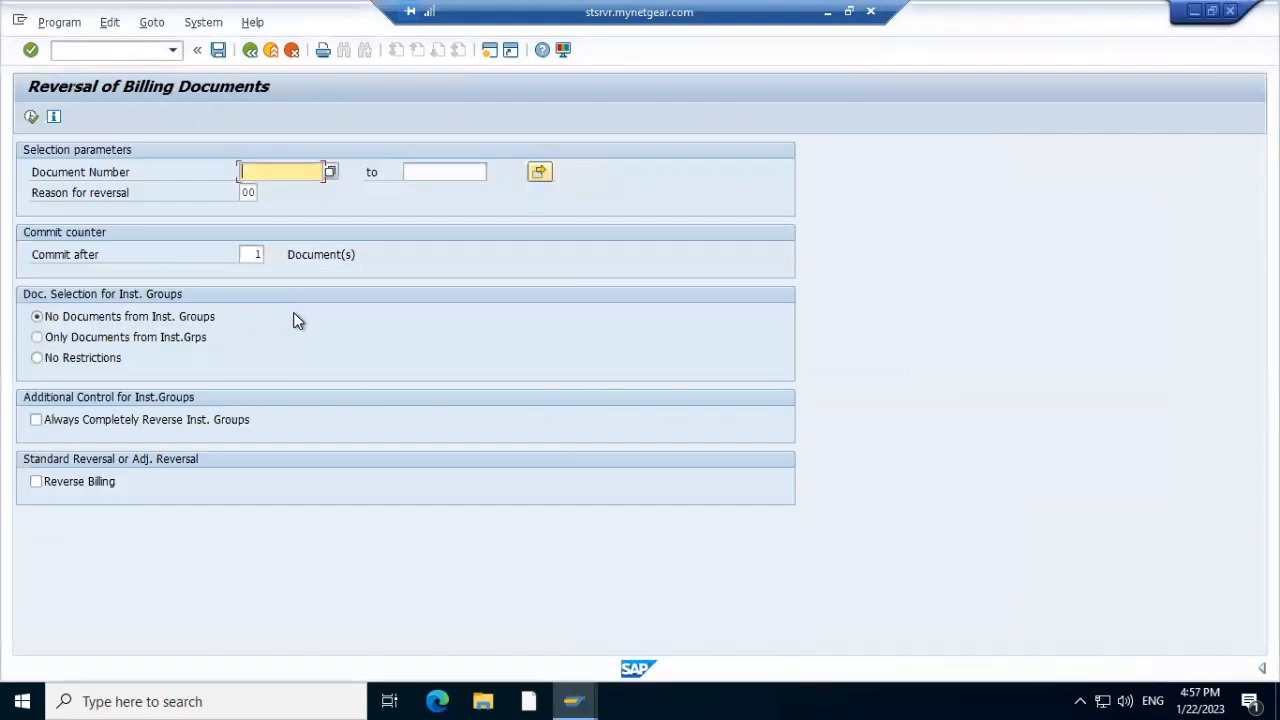
Reverse billing document 1009 with full Reverse Billing enabled
{"action": "type", "text": "1009"}
{"action": "left_click", "coordinate": [36, 482]}
{"action": "left_click", "coordinate": [31, 117]}
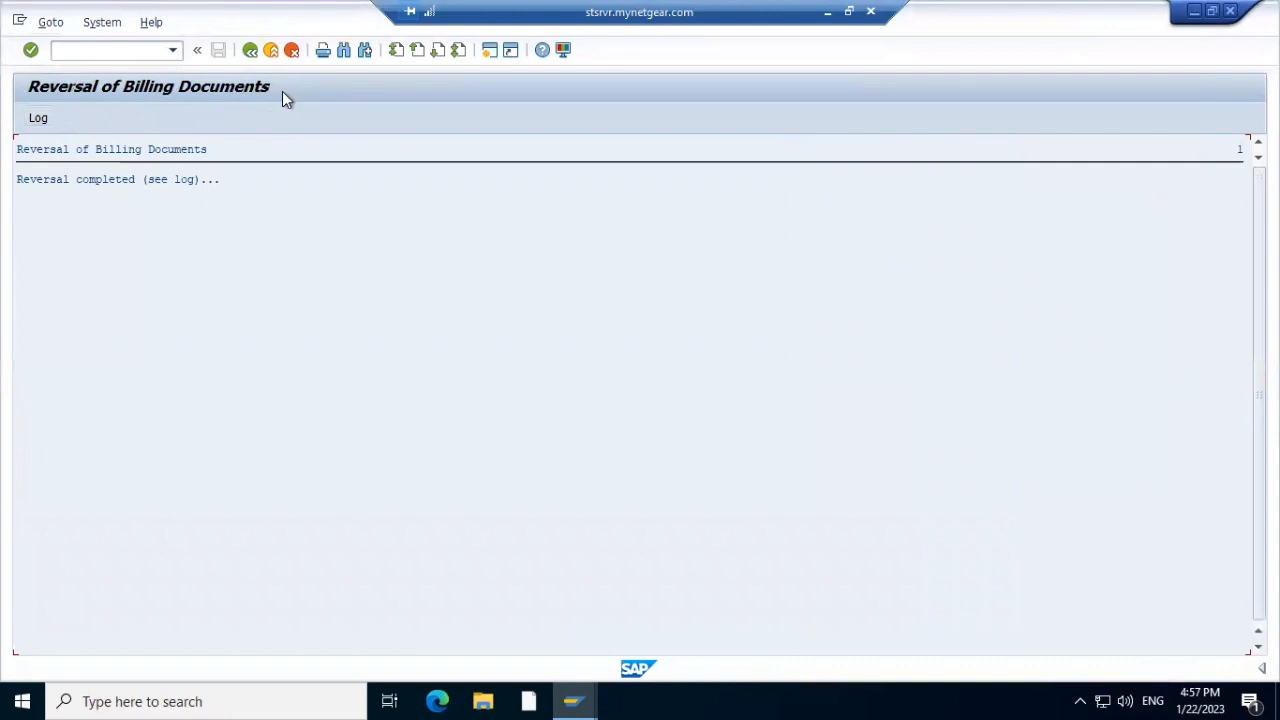
Refresh installation 278's billing view: no documents left, only the 01.11.2022 billing order
{"action": "key", "text": "F3"}
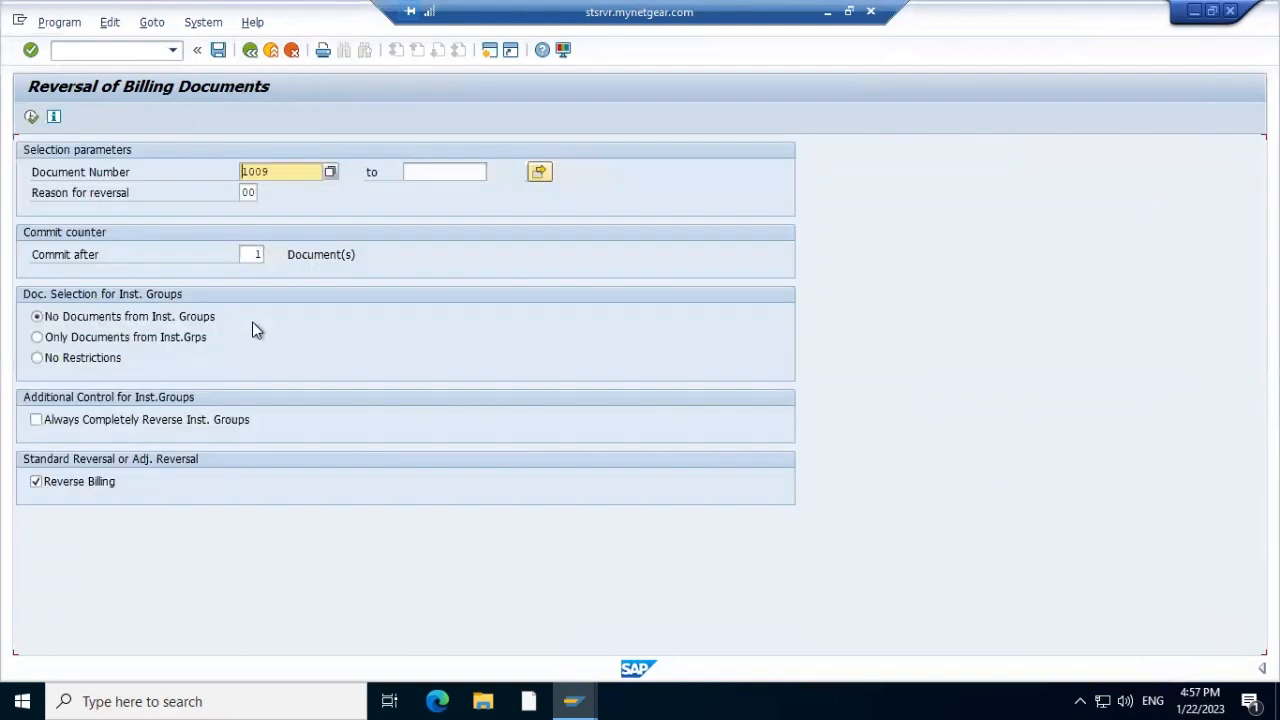
{"action": "key", "text": "F3"}
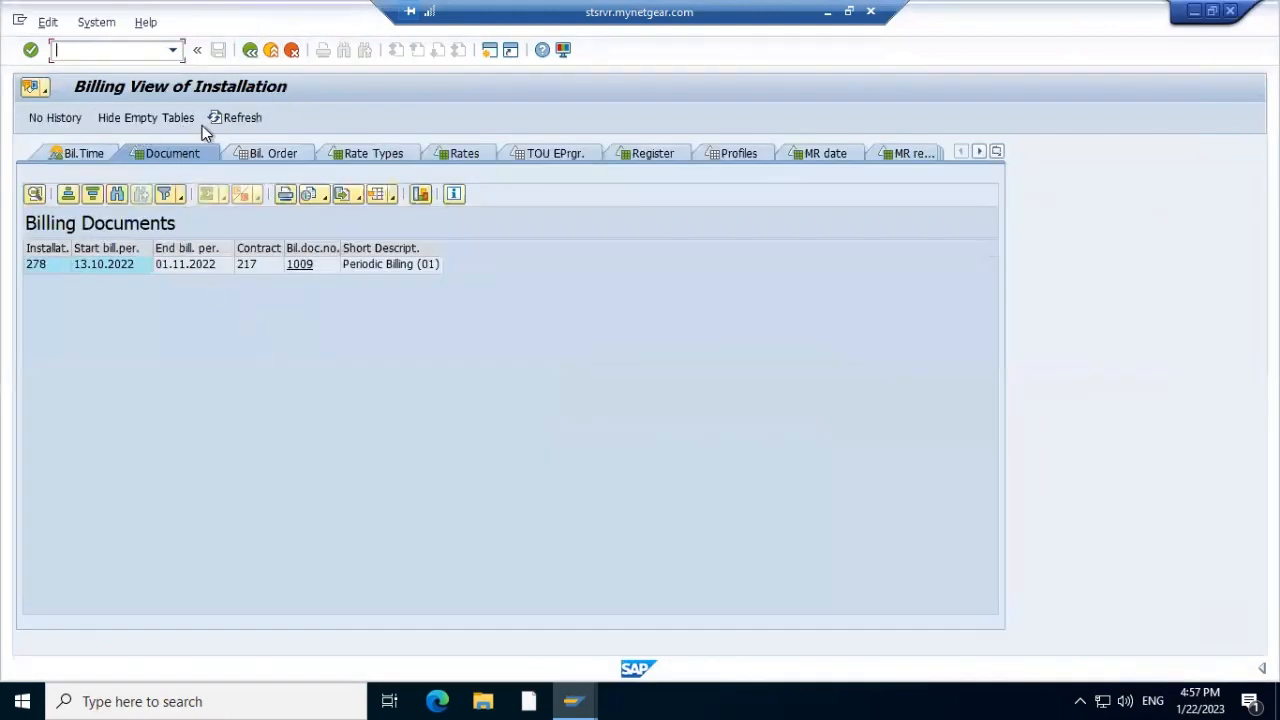
{"action": "left_click", "coordinate": [229, 118]}
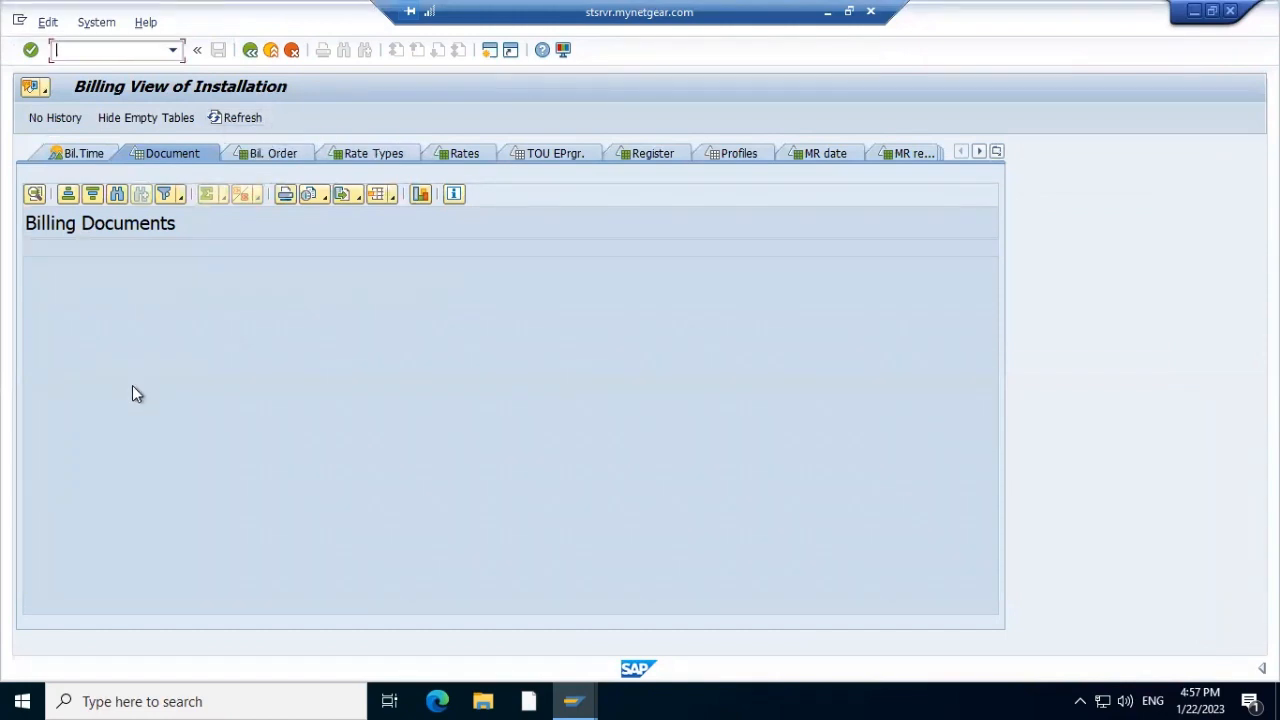
{"action": "left_click", "coordinate": [282, 153]}
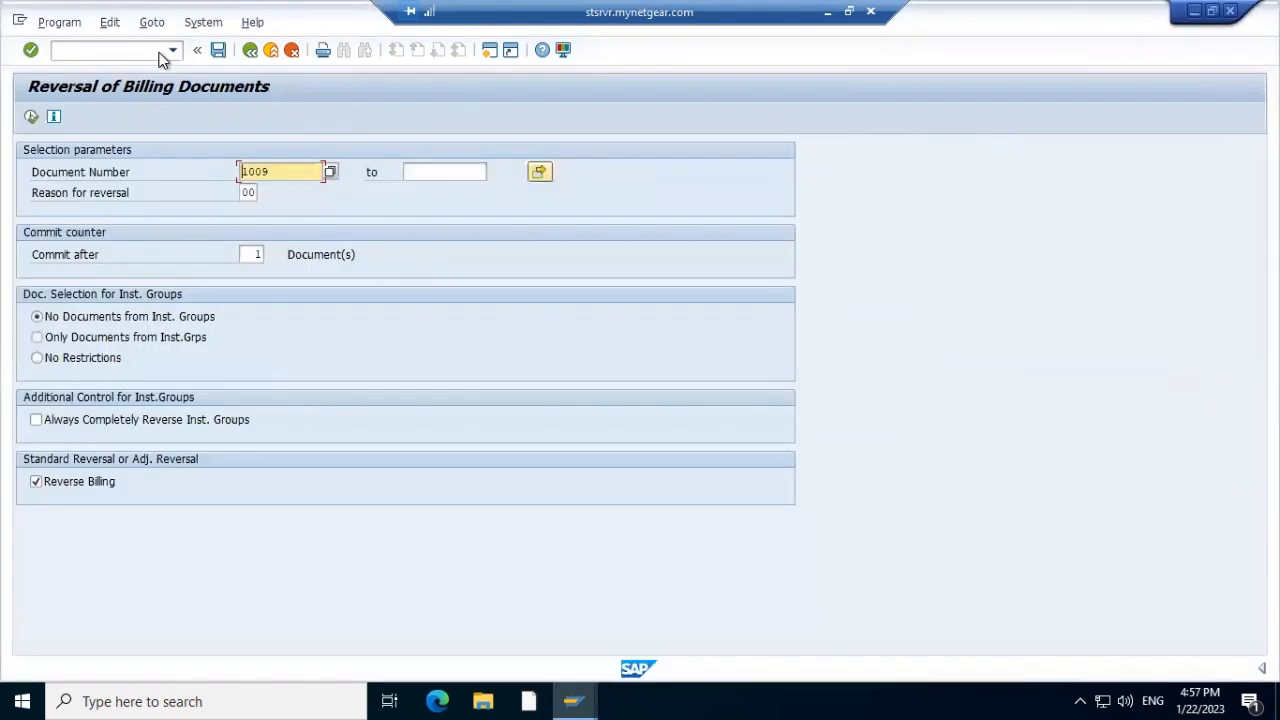
Reverse installation 278's 01.11.2022 meter reading in EL37 and leave the reversal log
{"action": "left_click", "coordinate": [173, 52]}
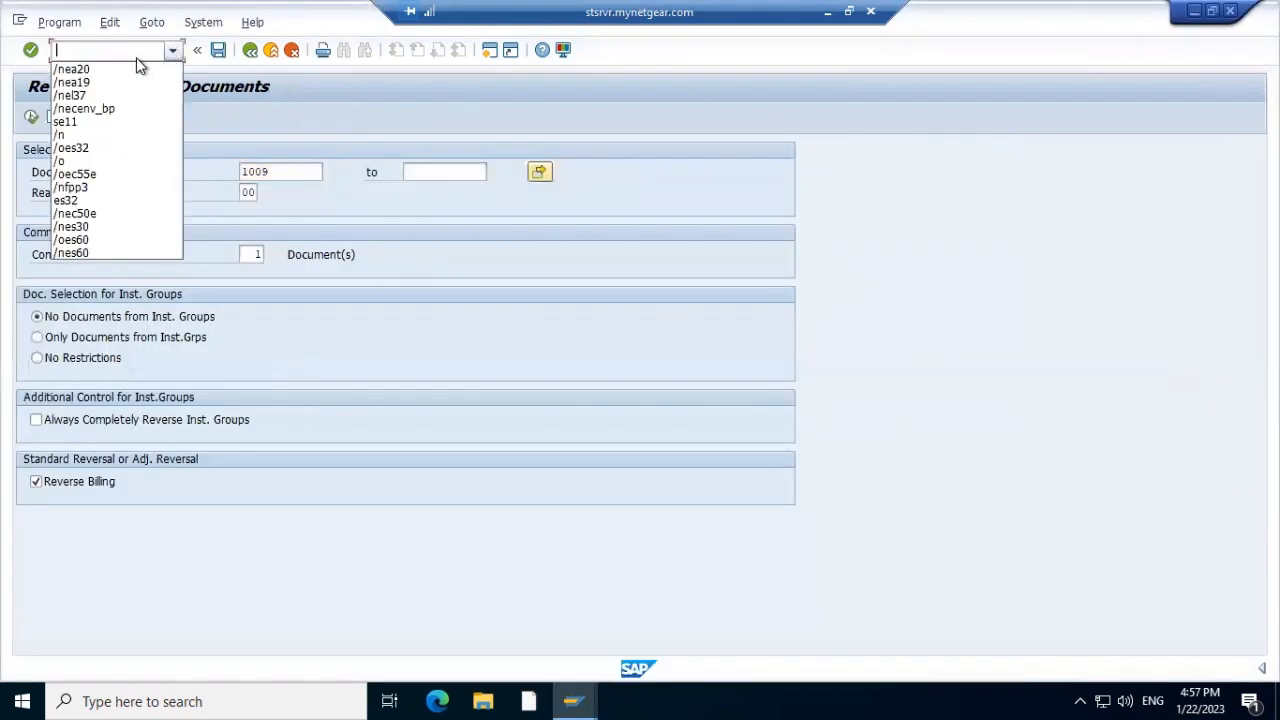
{"action": "left_click", "coordinate": [137, 94]}
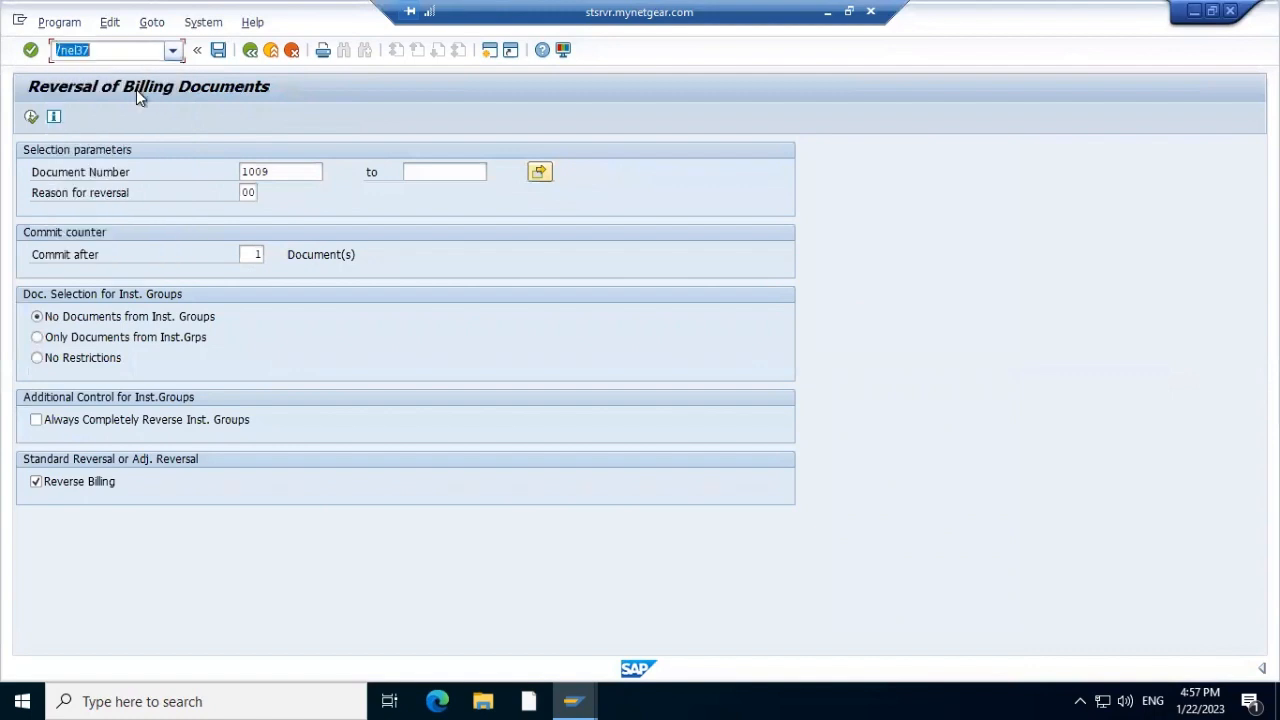
{"action": "key", "text": "Return"}
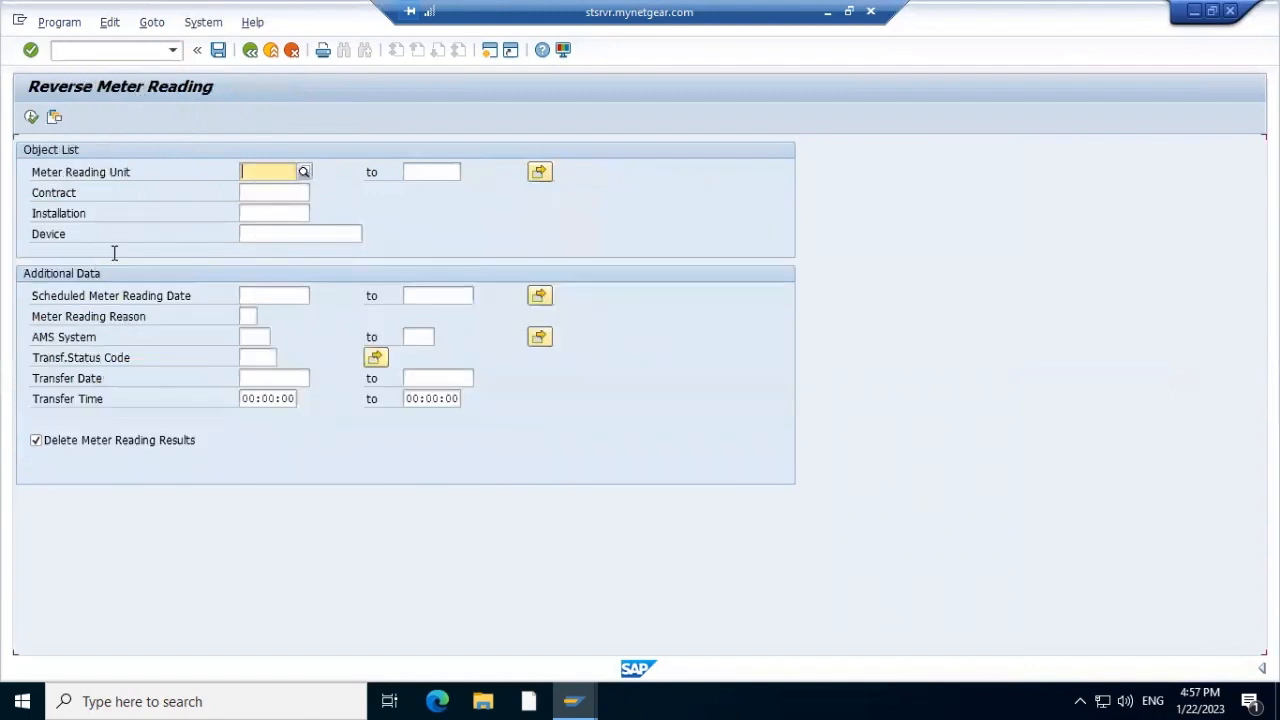
{"action": "left_click", "coordinate": [275, 215]}
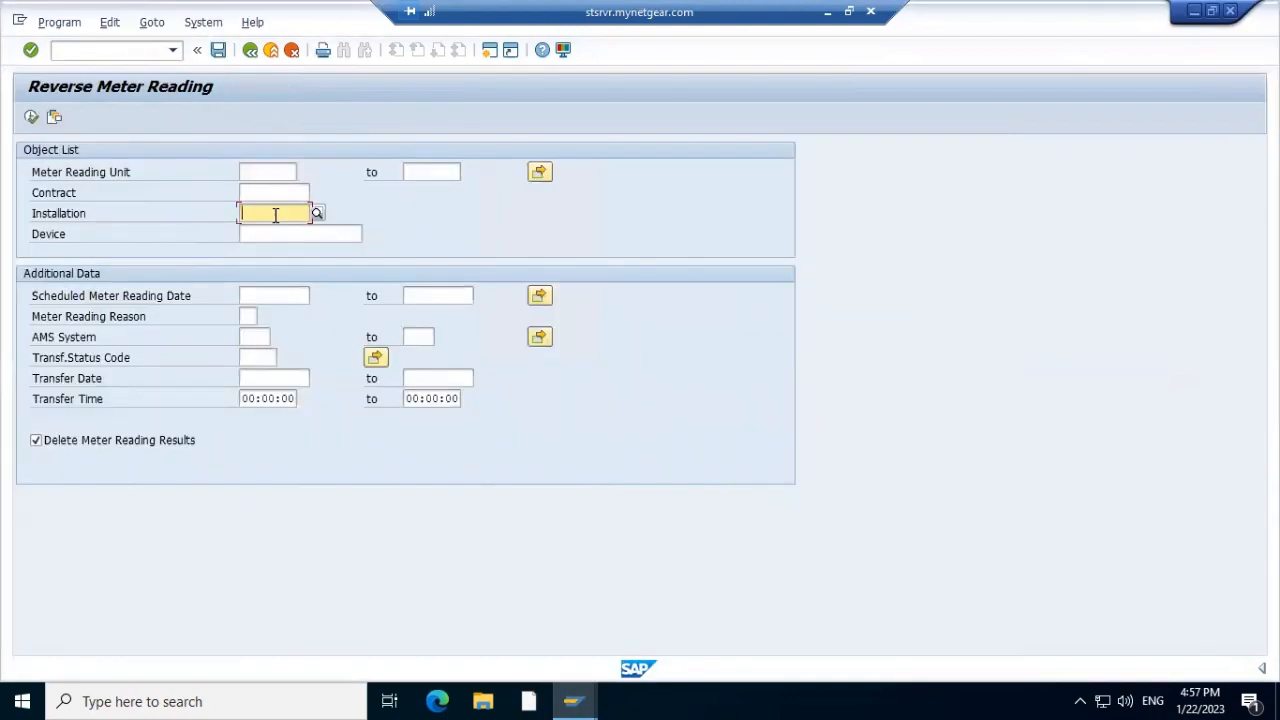
{"action": "type", "text": "278"}
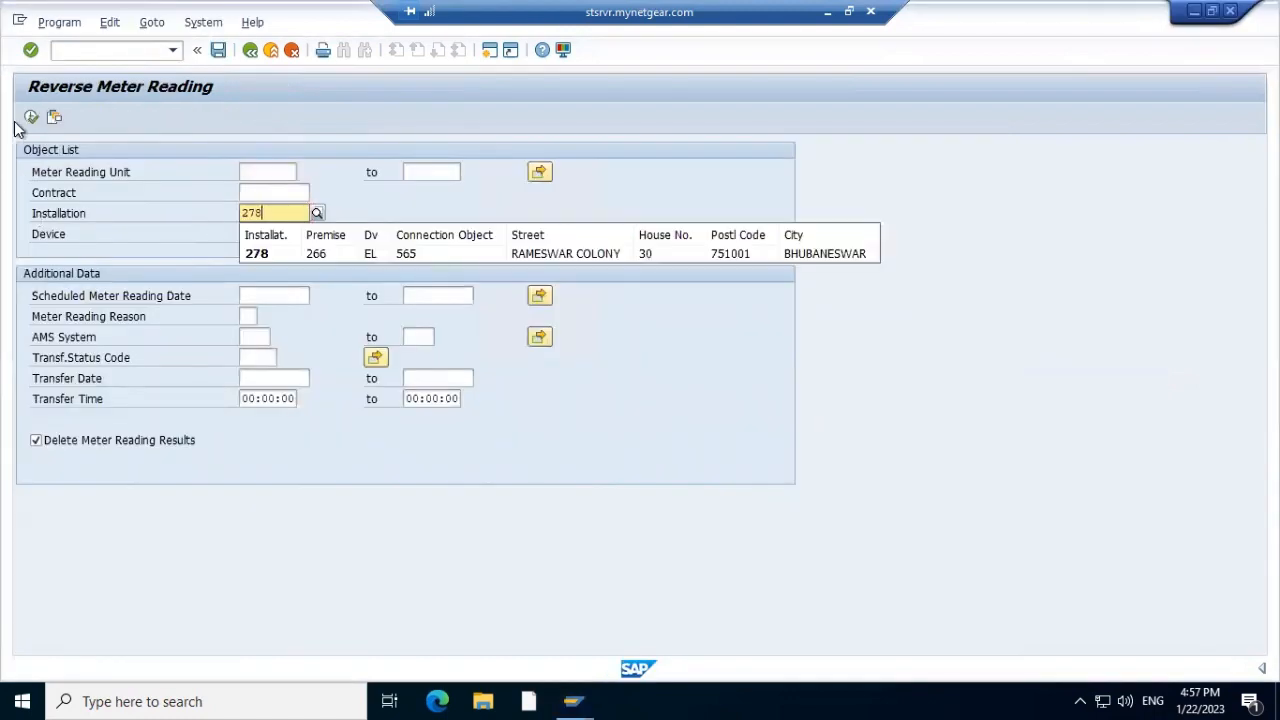
{"action": "left_click", "coordinate": [29, 119]}
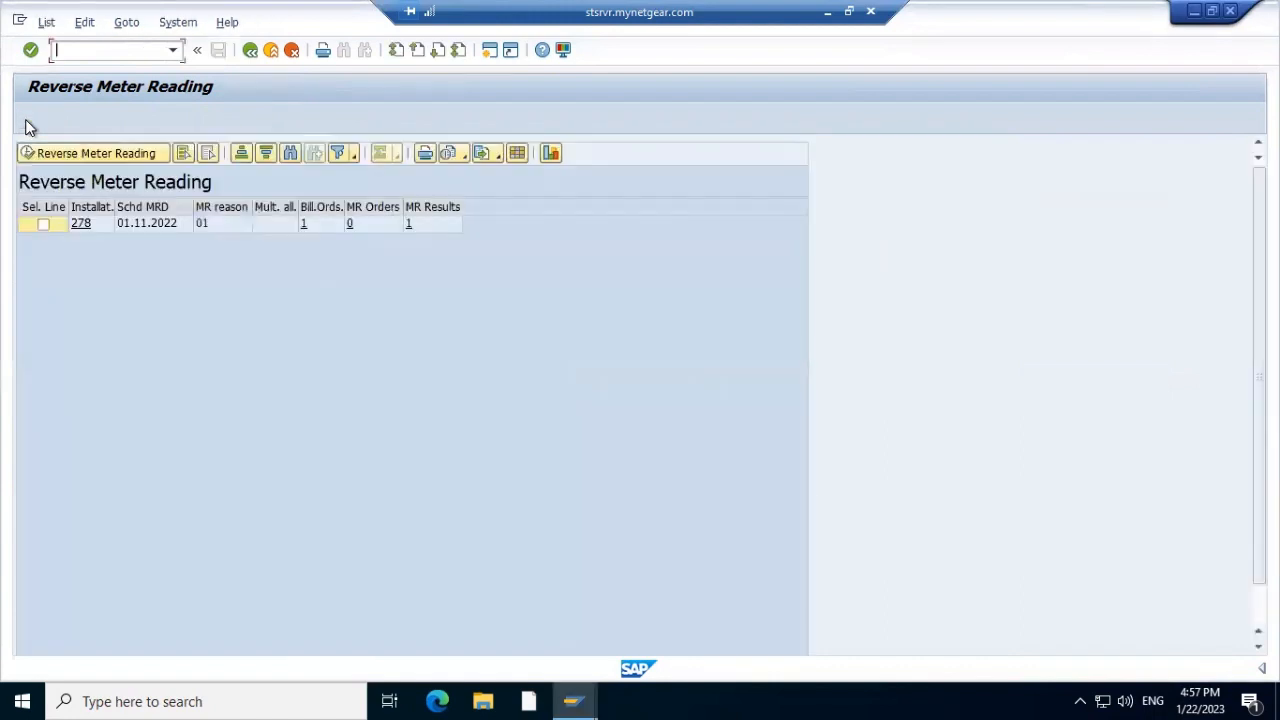
{"action": "left_click", "coordinate": [44, 226]}
{"action": "left_click", "coordinate": [80, 155]}
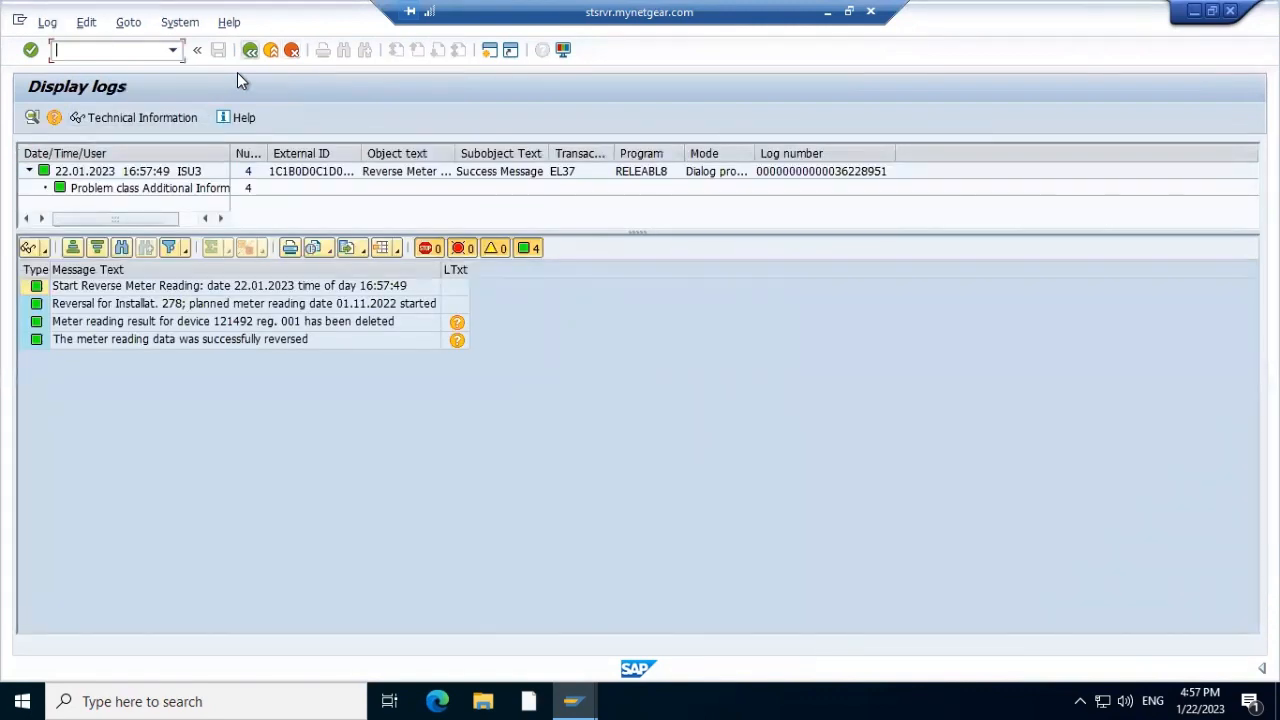
{"action": "key", "text": "F3"}
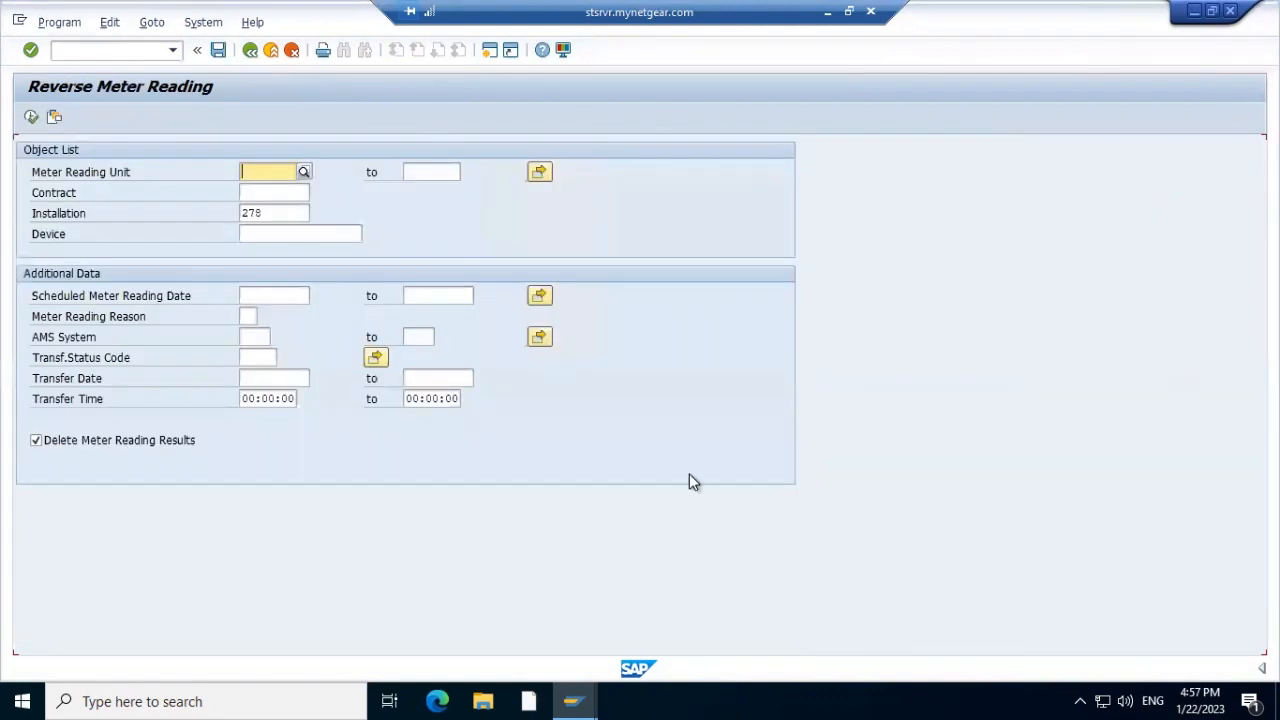
{"action": "key", "text": "F3"}
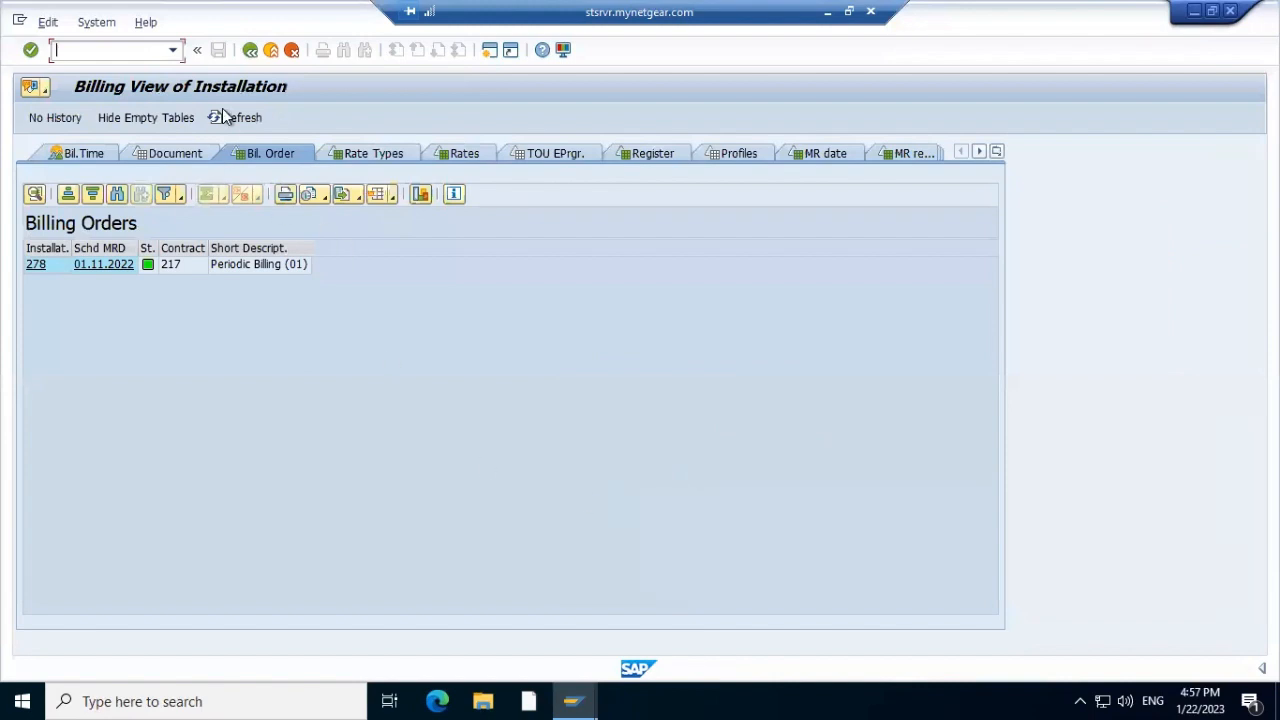
Refresh to confirm the billing order is gone, then view rate data for the 13.10.2022–30.11.2022 slice
{"action": "left_click", "coordinate": [216, 119]}
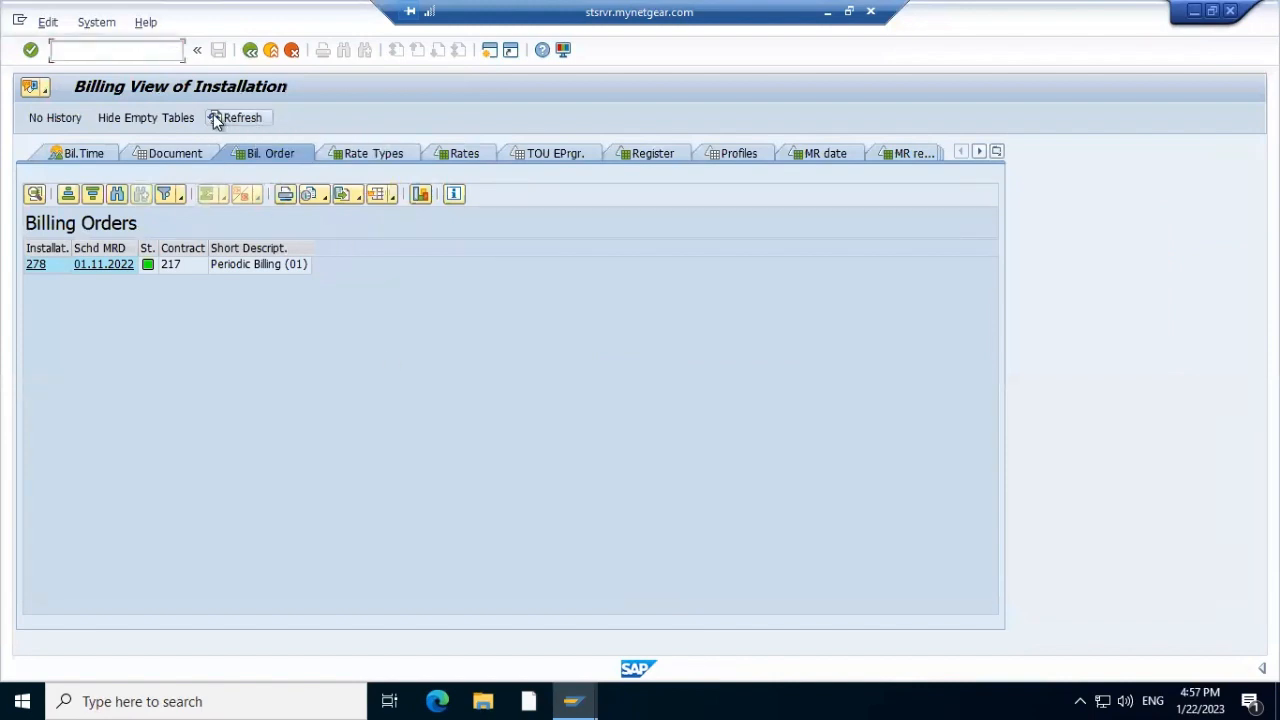
{"action": "left_click", "coordinate": [249, 51]}
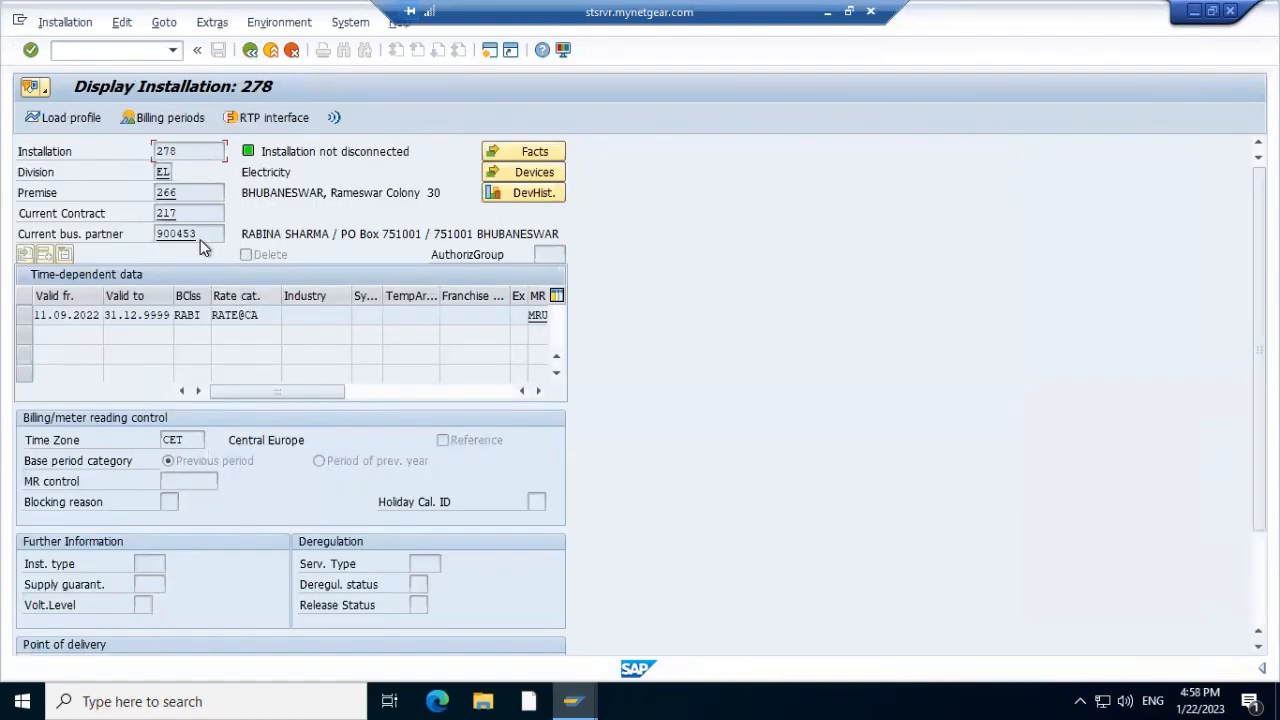
{"action": "left_click", "coordinate": [535, 172]}
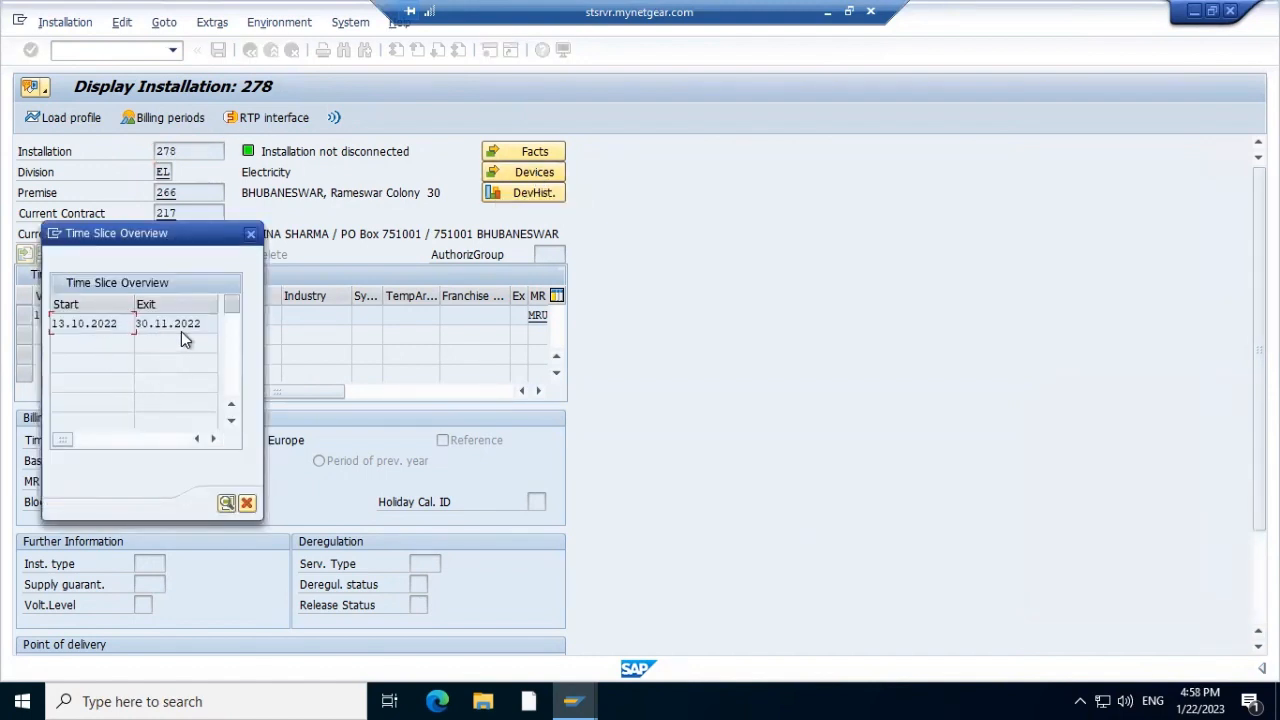
{"action": "double_click", "coordinate": [110, 322]}
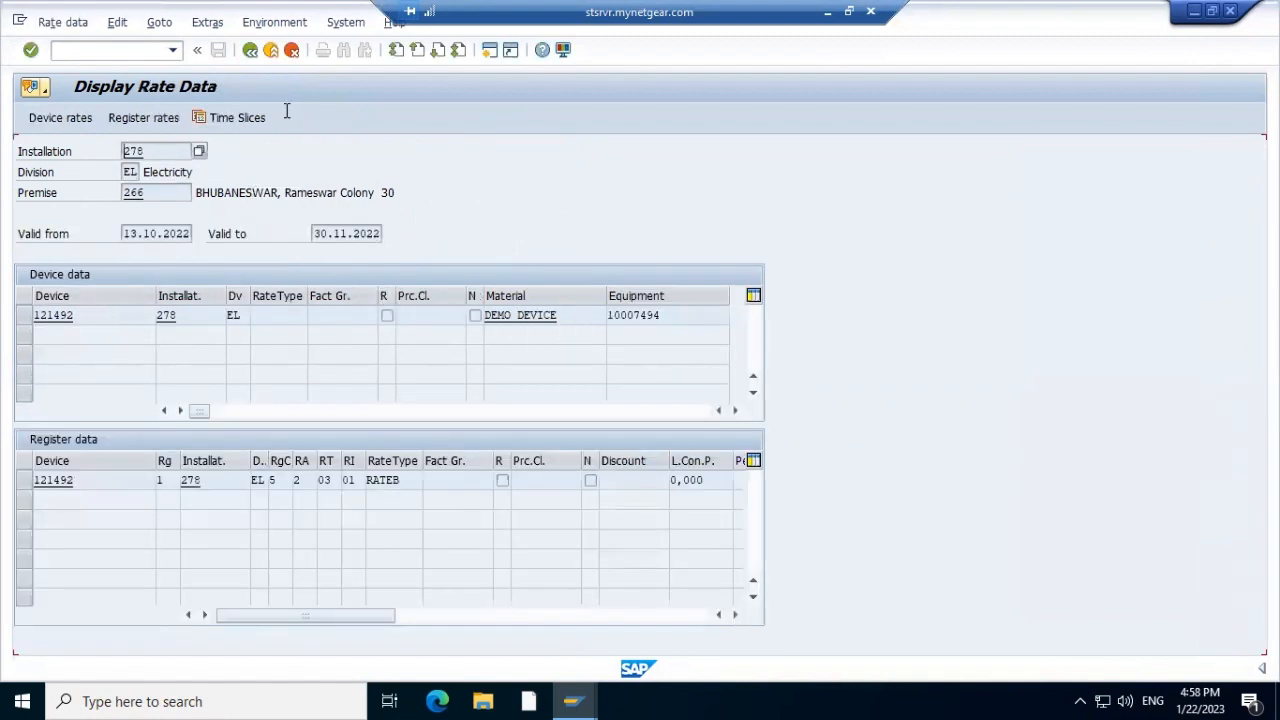
{"action": "key", "text": "F3"}
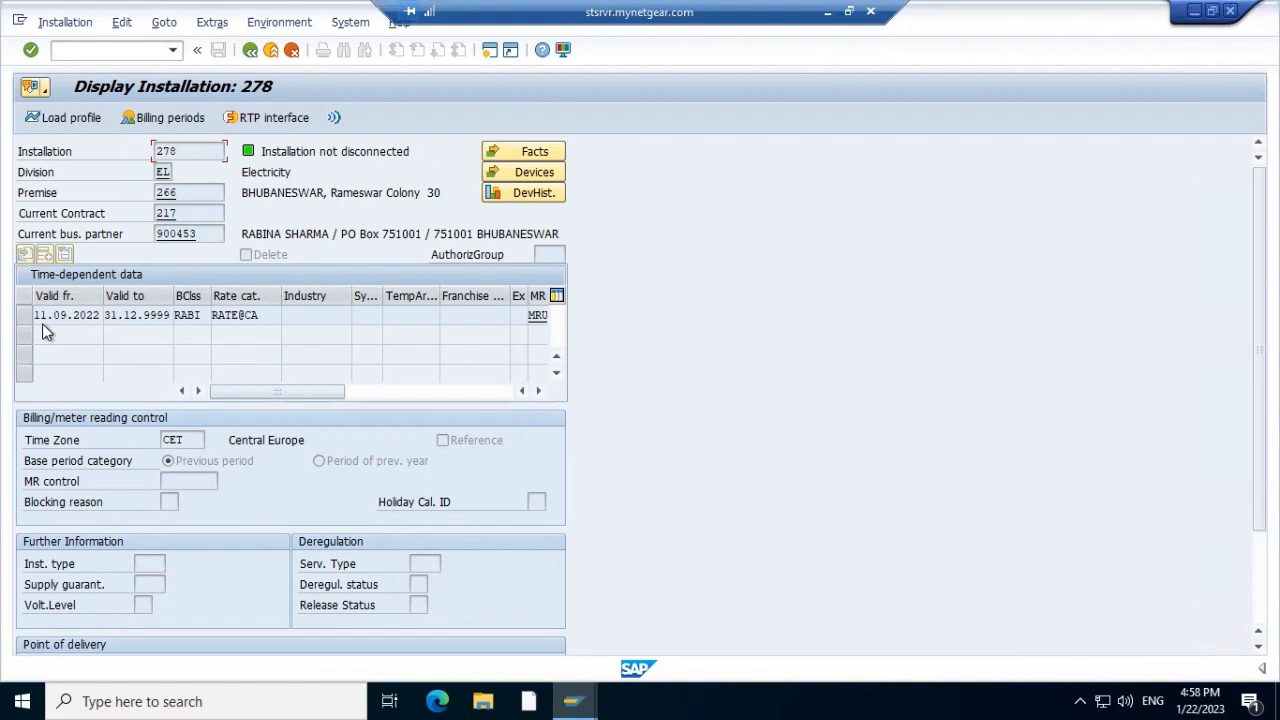
Check installation 278's current billing periods, starting 13.10.2022
{"action": "left_click", "coordinate": [183, 117]}
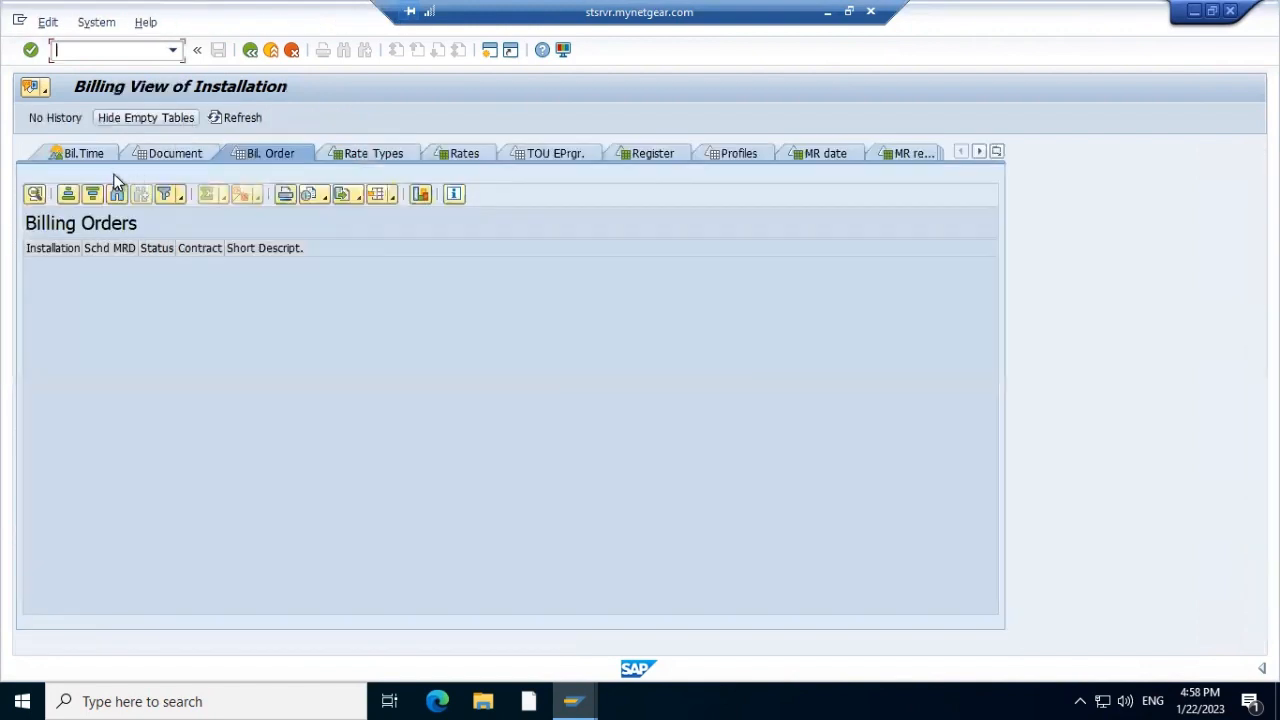
{"action": "left_click", "coordinate": [90, 154]}
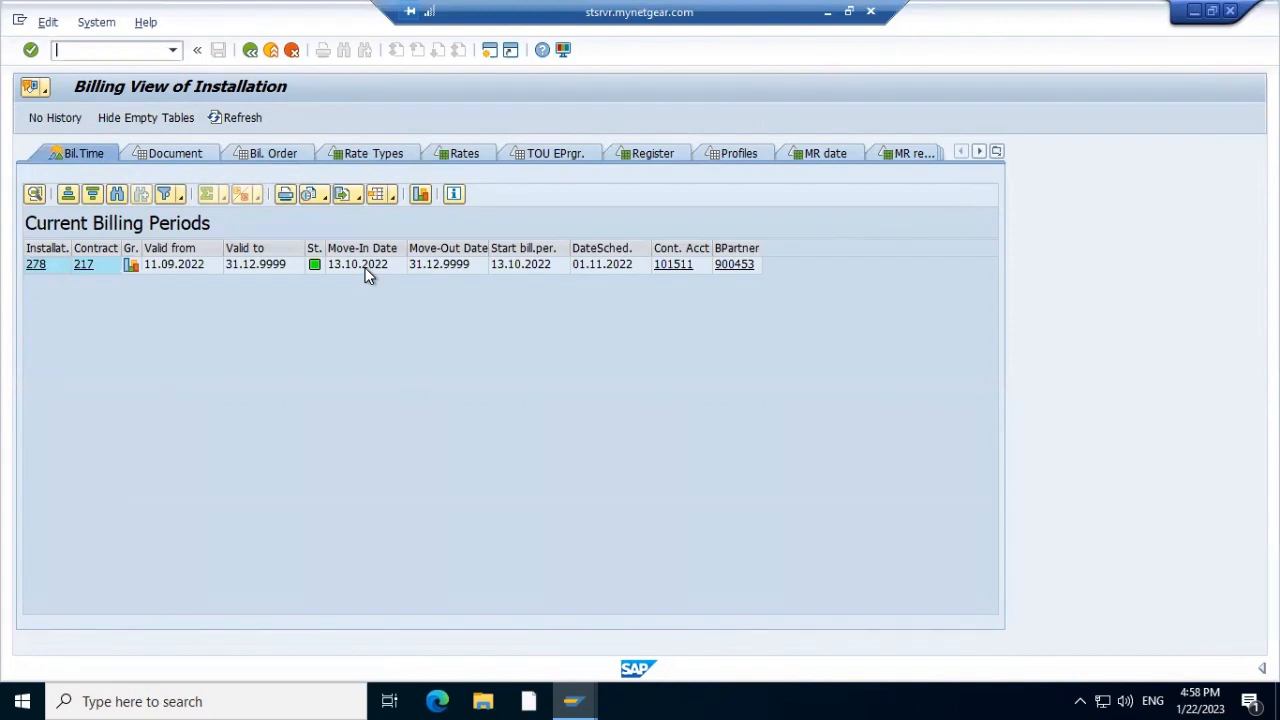
{"action": "key", "text": "alt+Tab"}
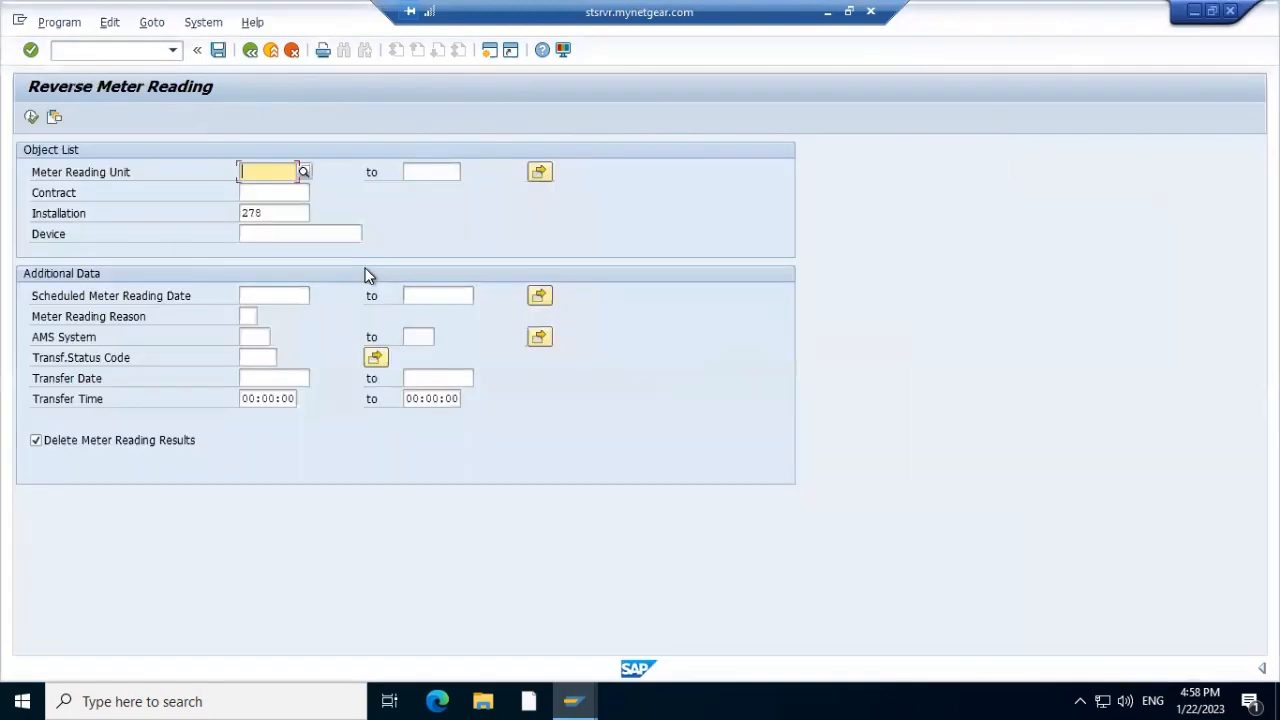
Edit a recalled transaction code into /nel01 to open meter reading order creation
{"action": "left_click", "coordinate": [127, 50]}
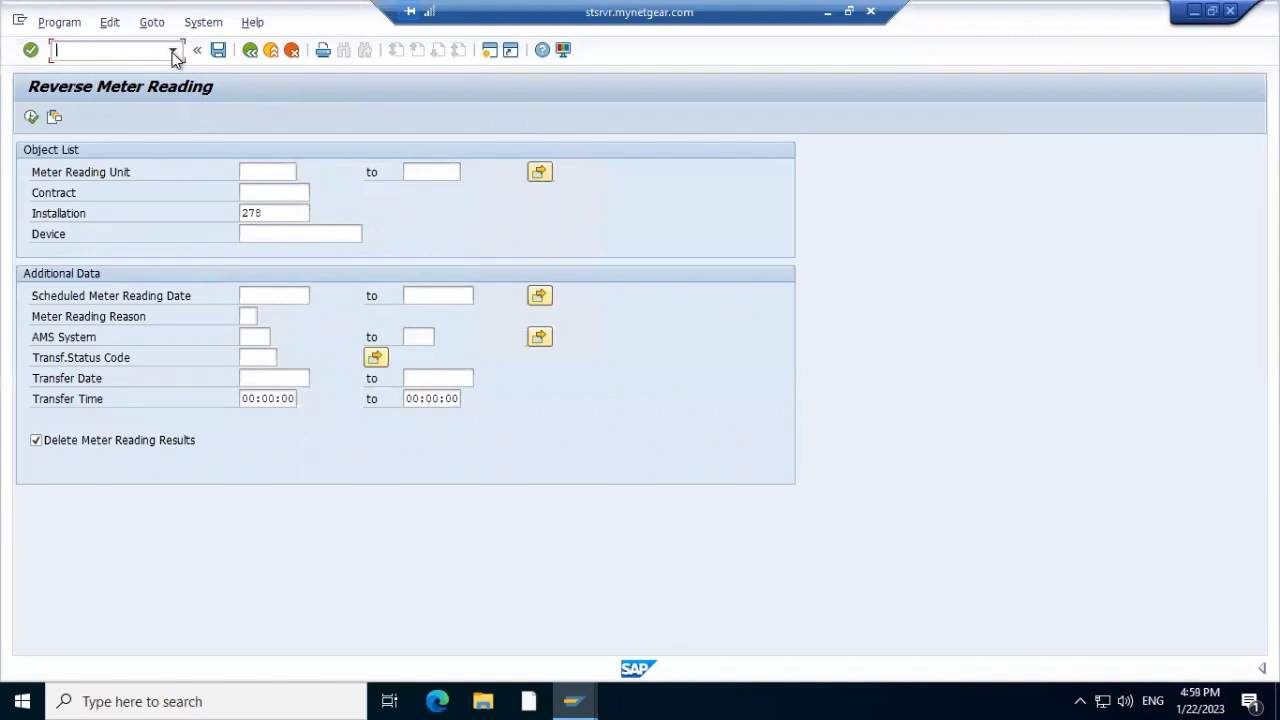
{"action": "left_click", "coordinate": [173, 52]}
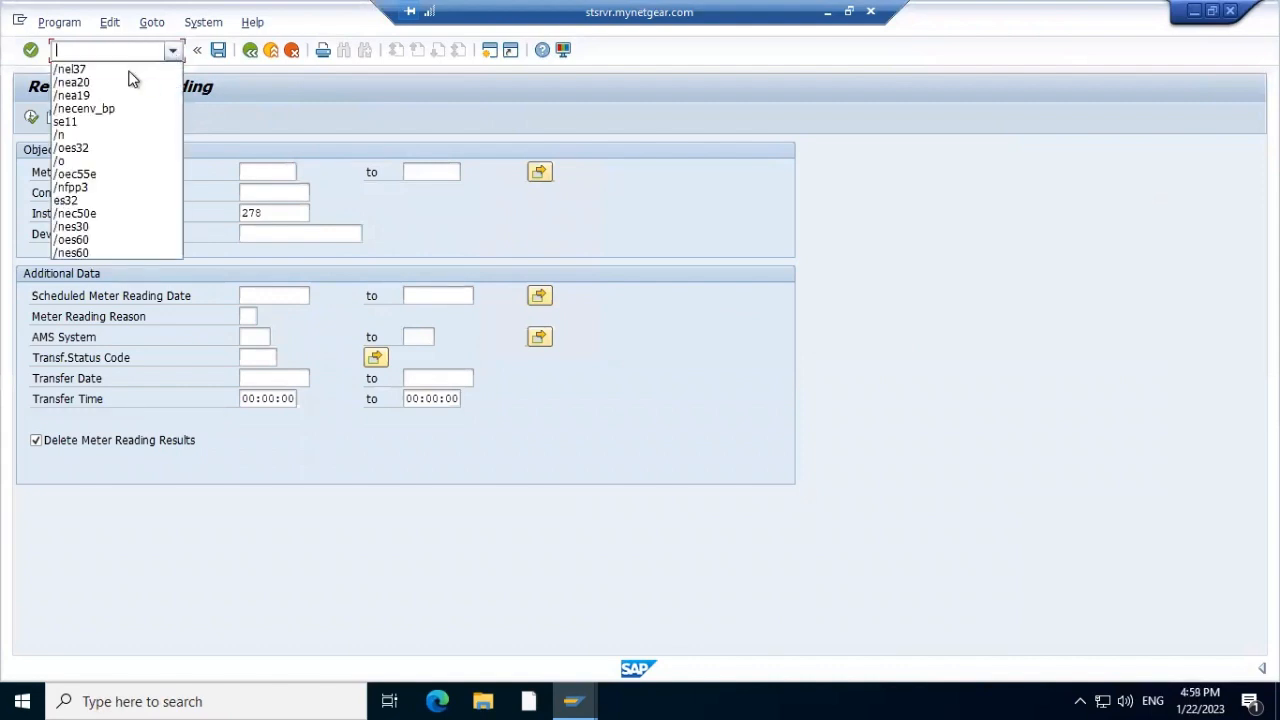
{"action": "left_click", "coordinate": [128, 70]}
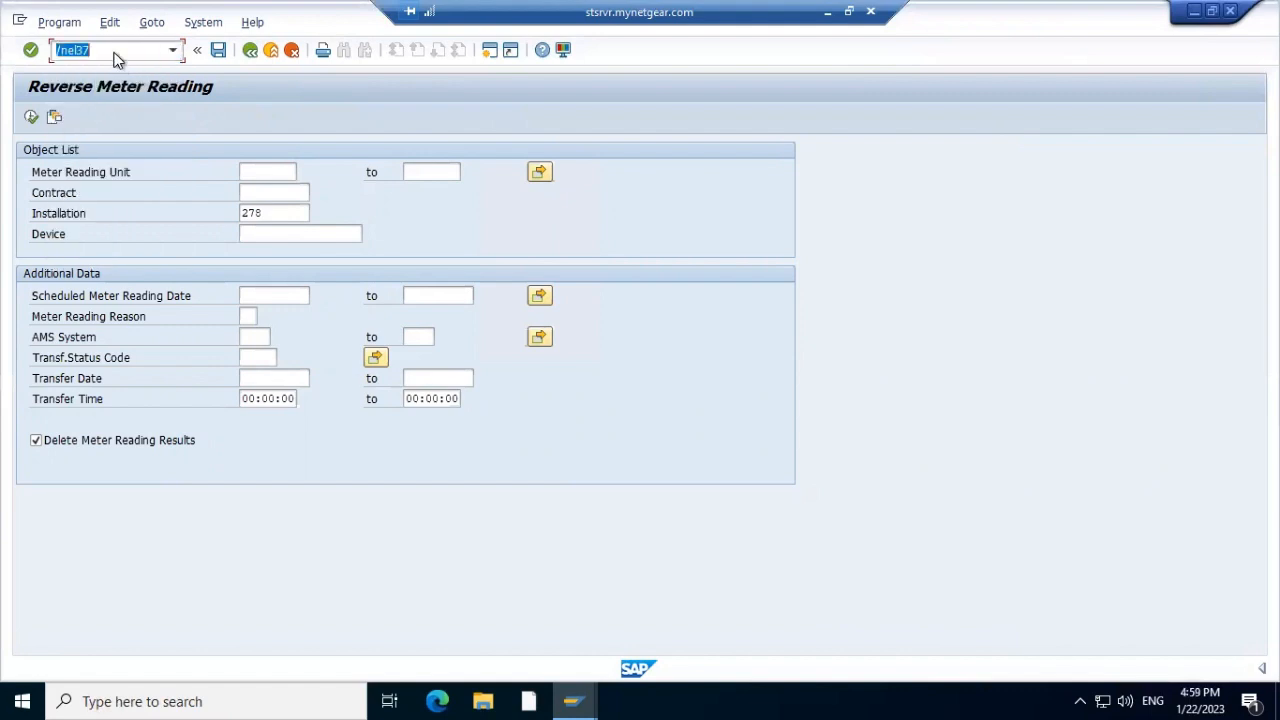
{"action": "left_click", "coordinate": [114, 48]}
{"action": "key", "text": "BackSpace"}
{"action": "key", "text": "BackSpace"}
{"action": "key", "text": "BackSpace"}
{"action": "type", "text": "l01"}
{"action": "key", "text": "Return"}
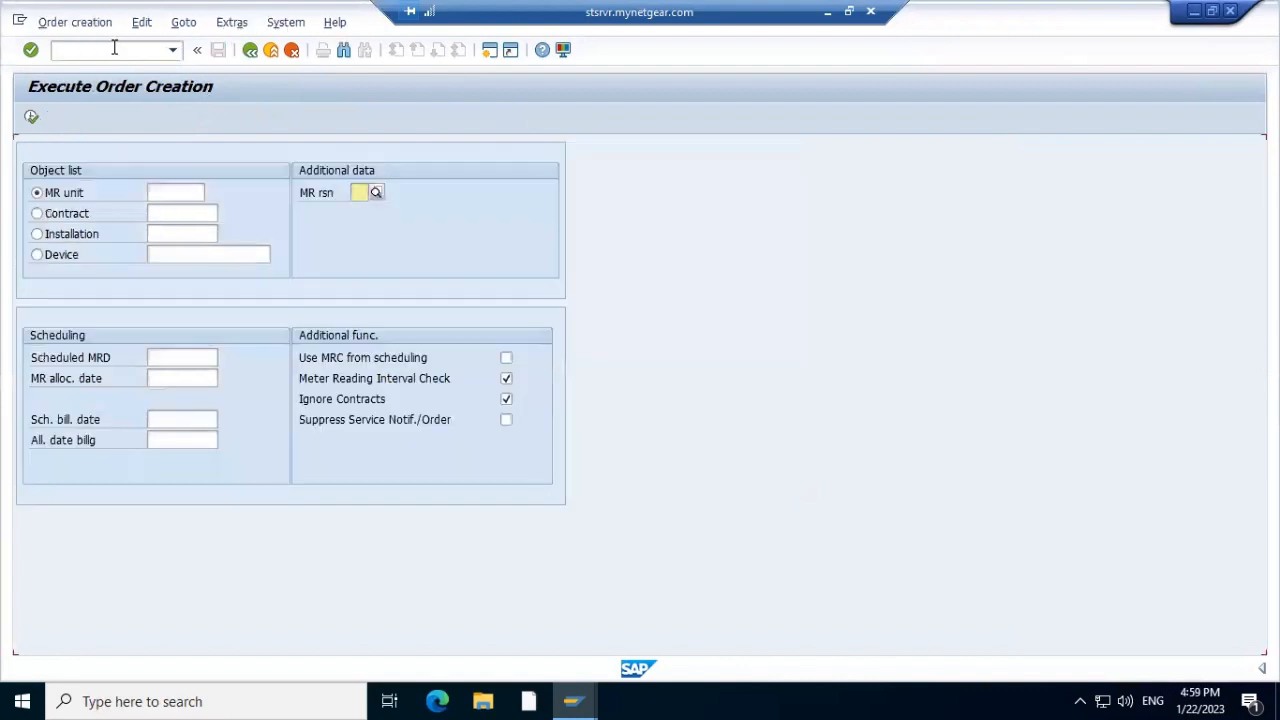
Run order creation for installation 278 with reason 01 Periodic Meter Reading
{"action": "left_click", "coordinate": [37, 236]}
{"action": "left_click", "coordinate": [187, 231]}
{"action": "type", "text": "278"}
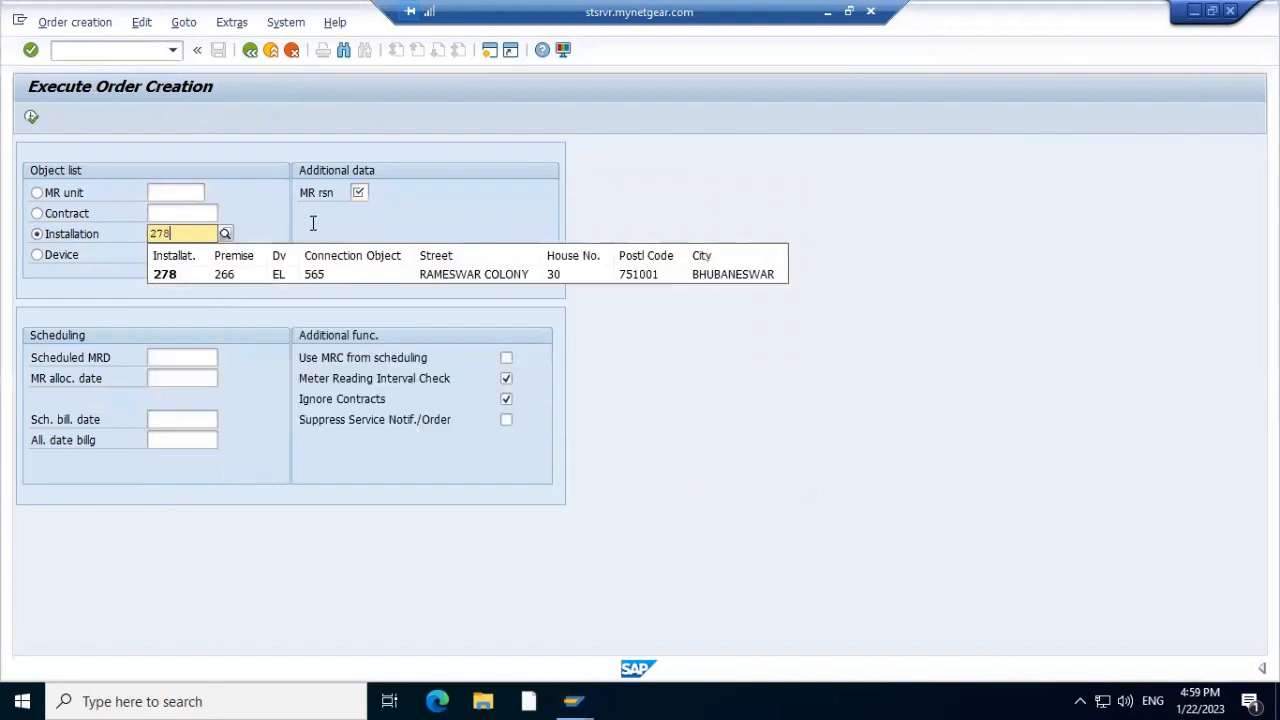
{"action": "left_click", "coordinate": [167, 277]}
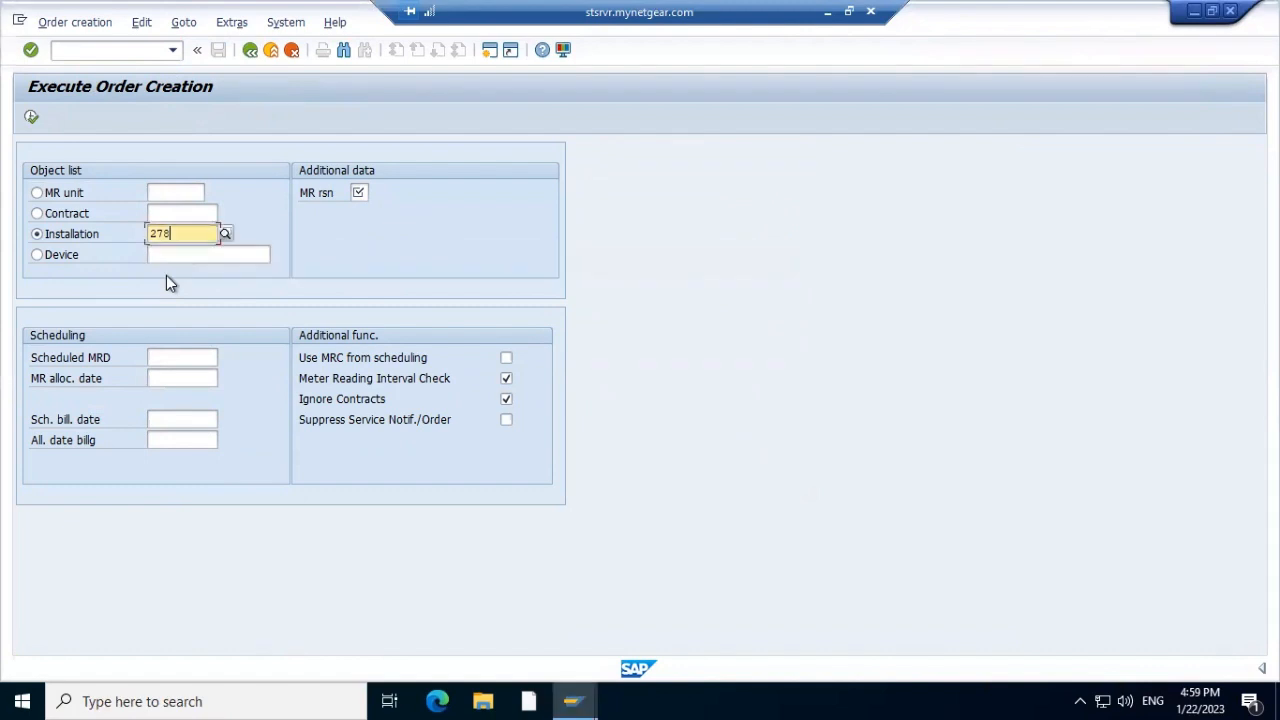
{"action": "left_click", "coordinate": [360, 194]}
{"action": "type", "text": "01"}
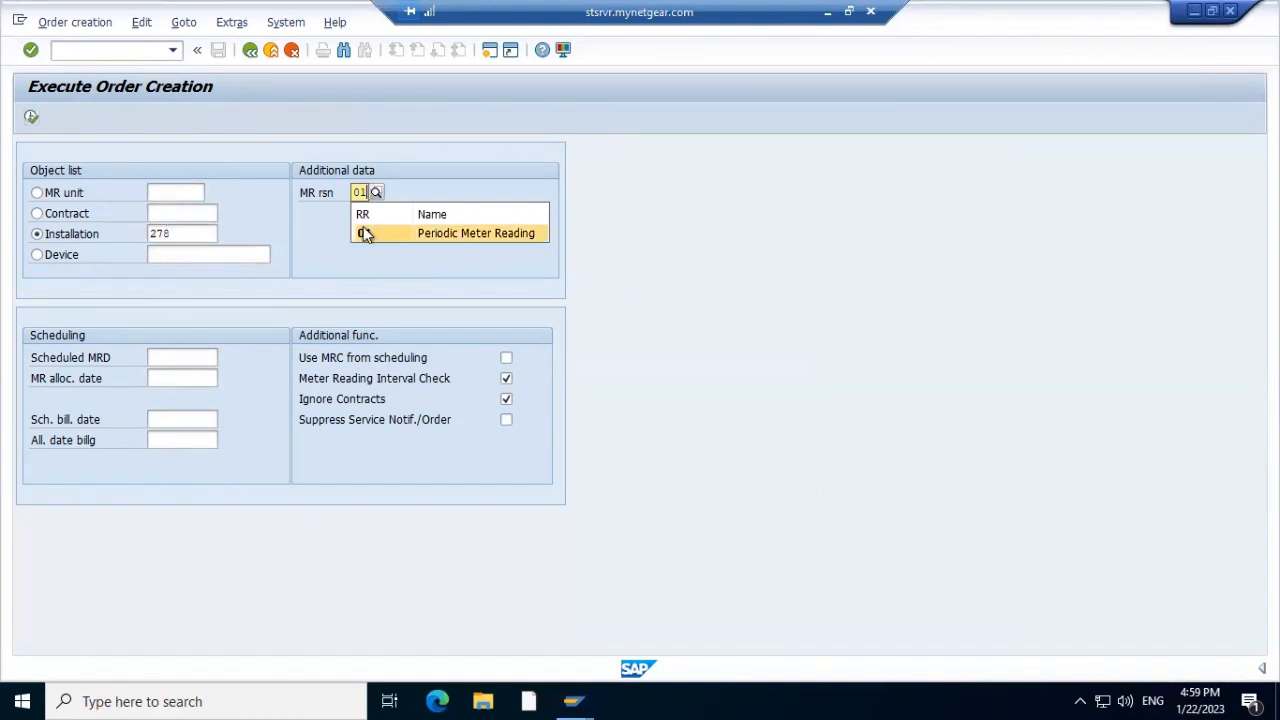
{"action": "left_click", "coordinate": [368, 232]}
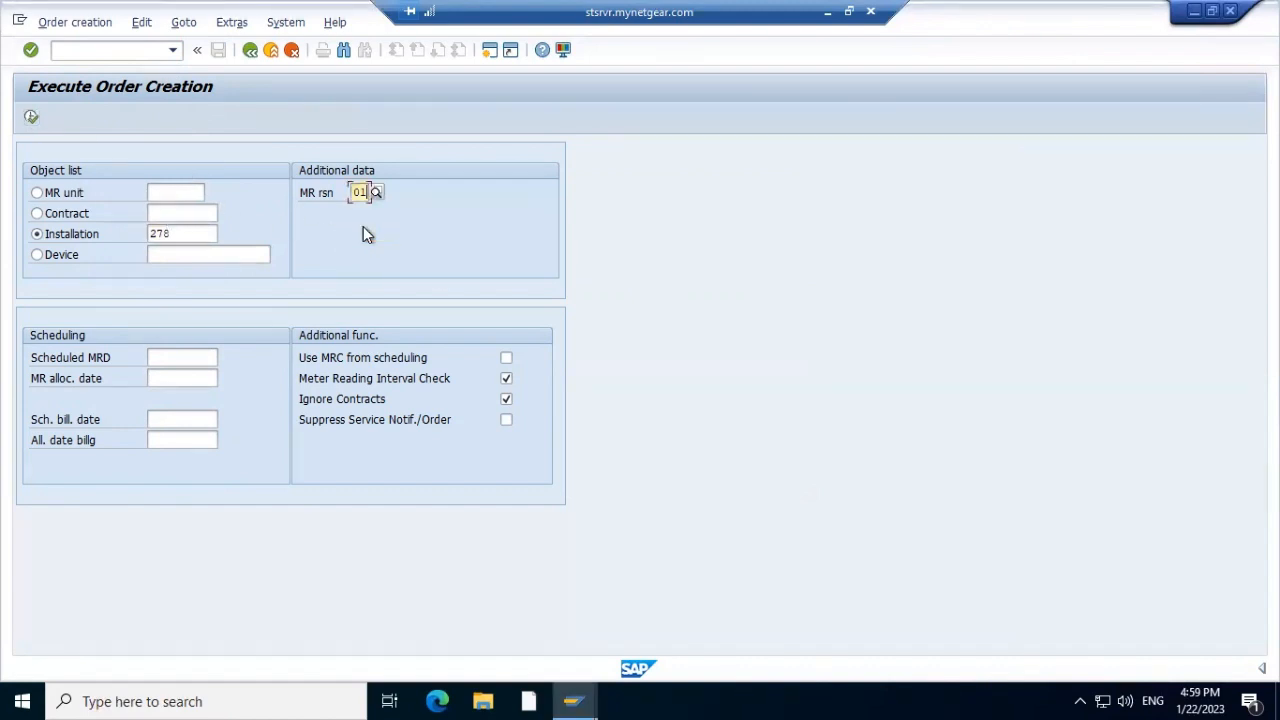
{"action": "left_click", "coordinate": [32, 119]}
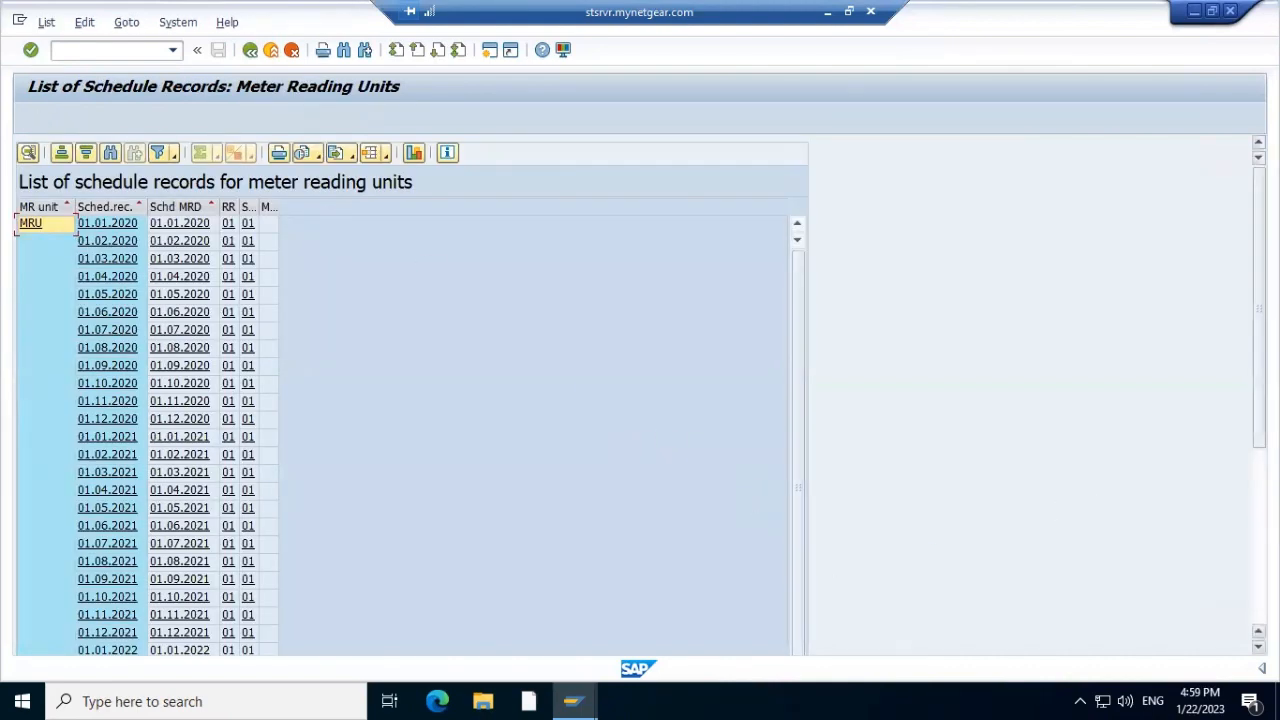
Create a meter reading order from the 01.10.2022 schedule record
{"action": "left_click_drag", "start_coordinate": [1259, 309], "coordinate": [1259, 477]}
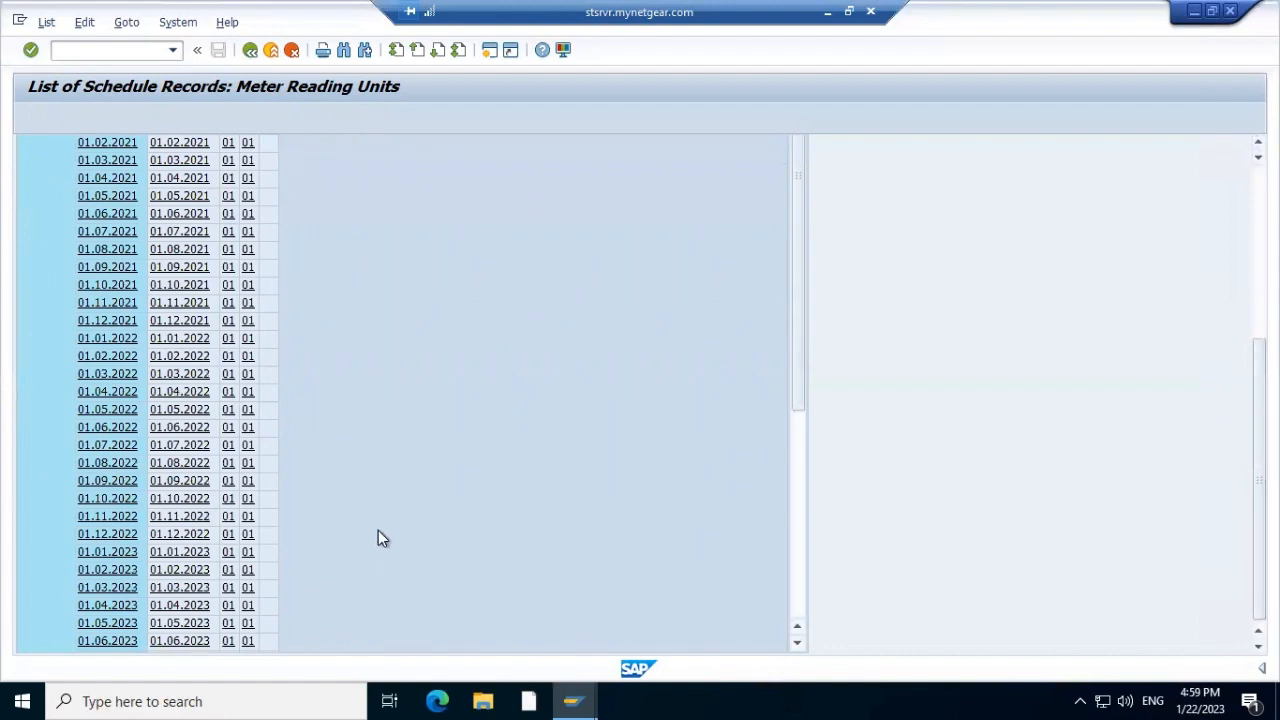
{"action": "left_click", "coordinate": [124, 500]}
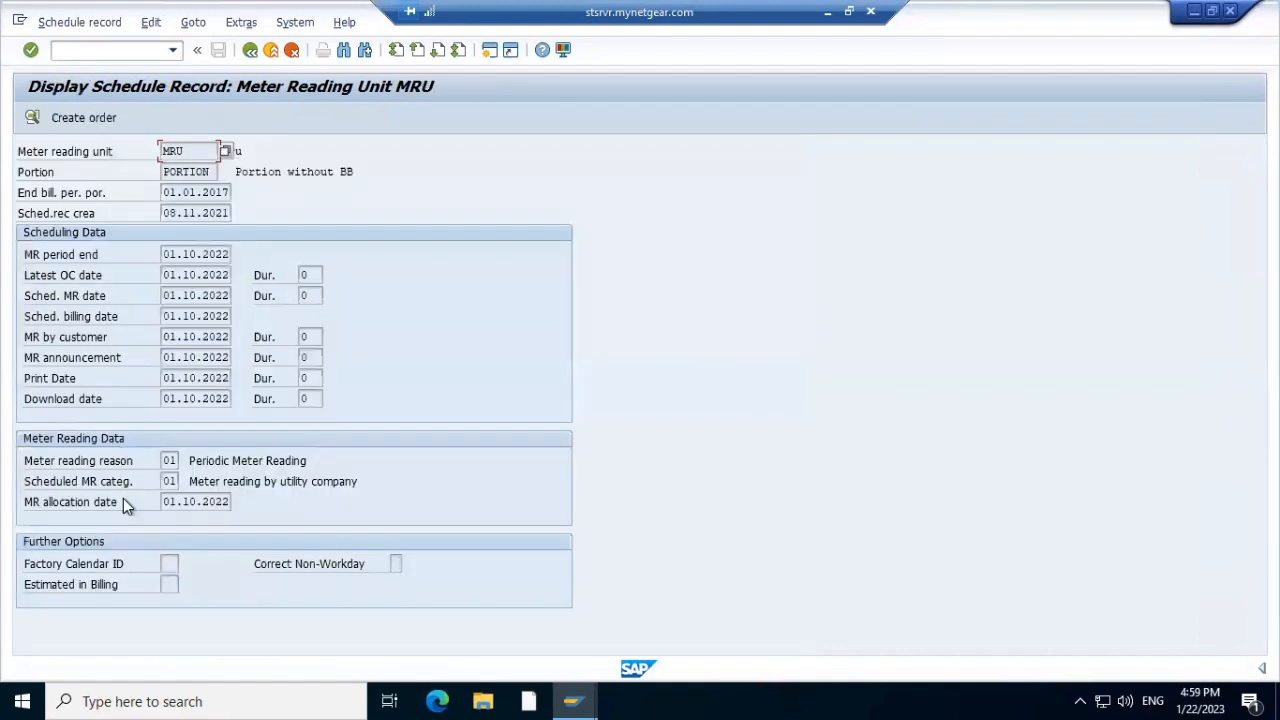
{"action": "left_click", "coordinate": [84, 118]}
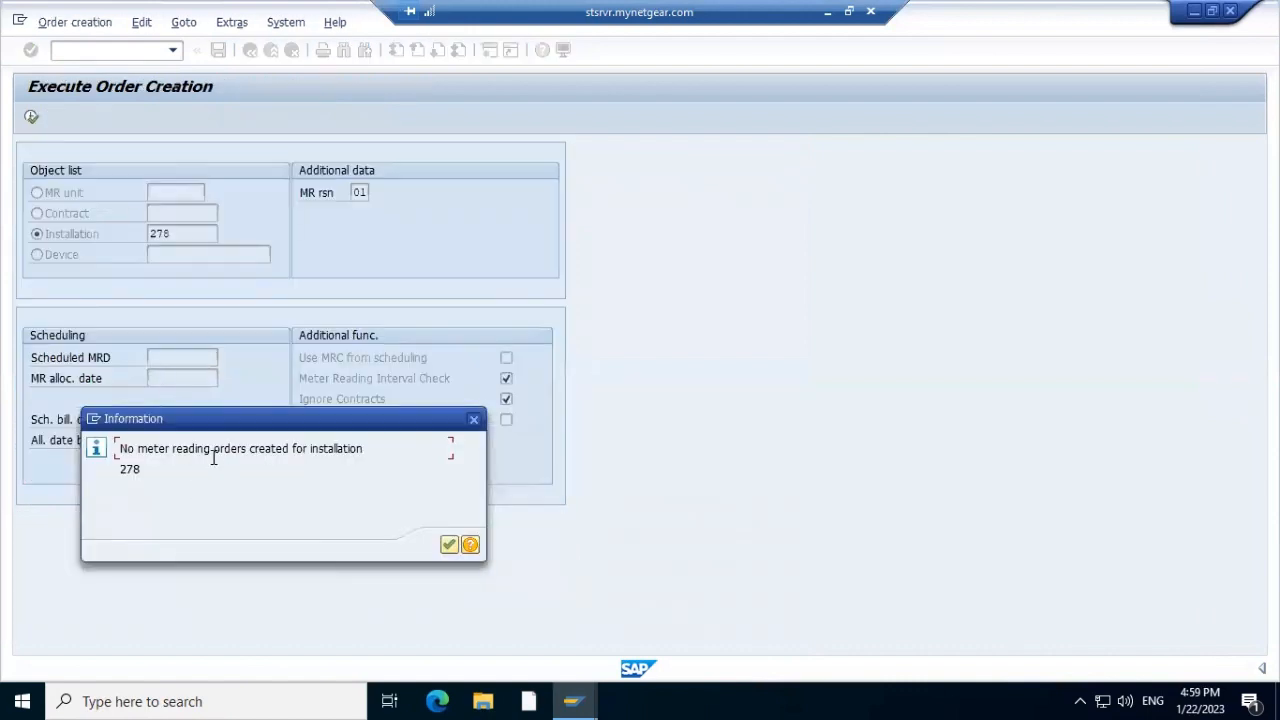
Dismiss the no-orders message, rerun, and create orders from the 01.11.2022 schedule record
{"action": "left_click", "coordinate": [448, 545]}
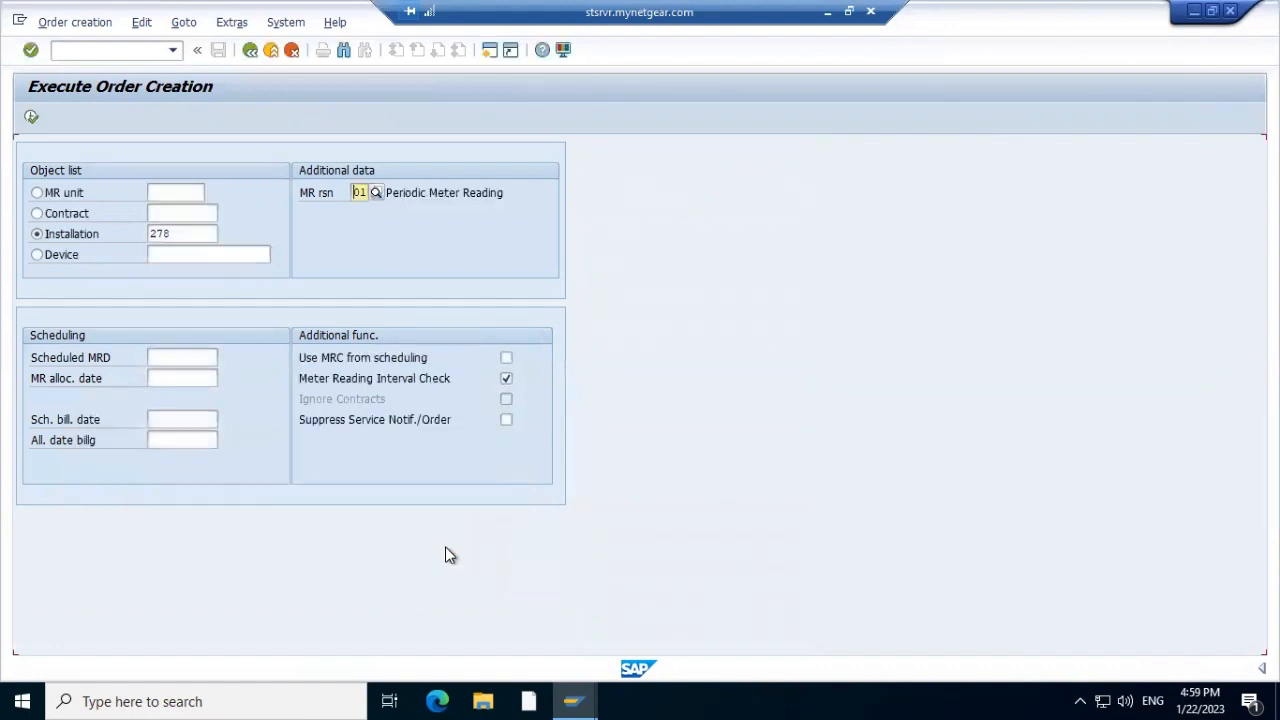
{"action": "left_click", "coordinate": [31, 118]}
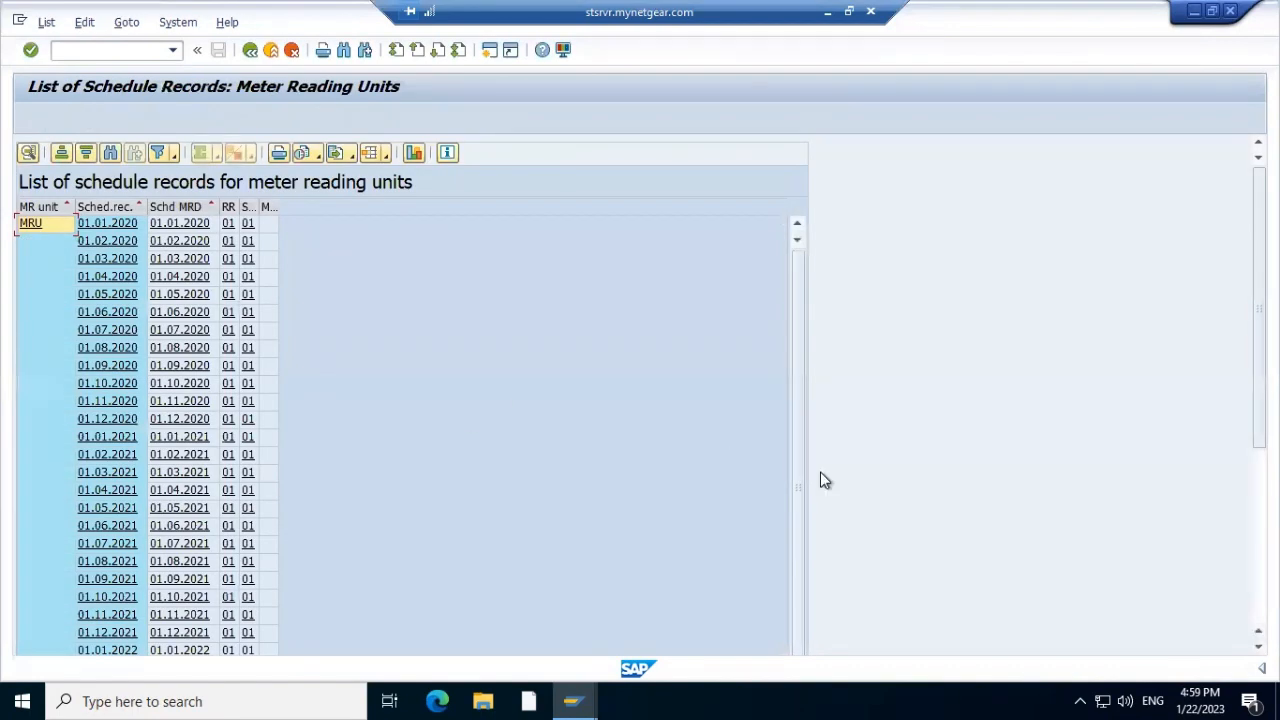
{"action": "key", "text": "ctrl+slash"}
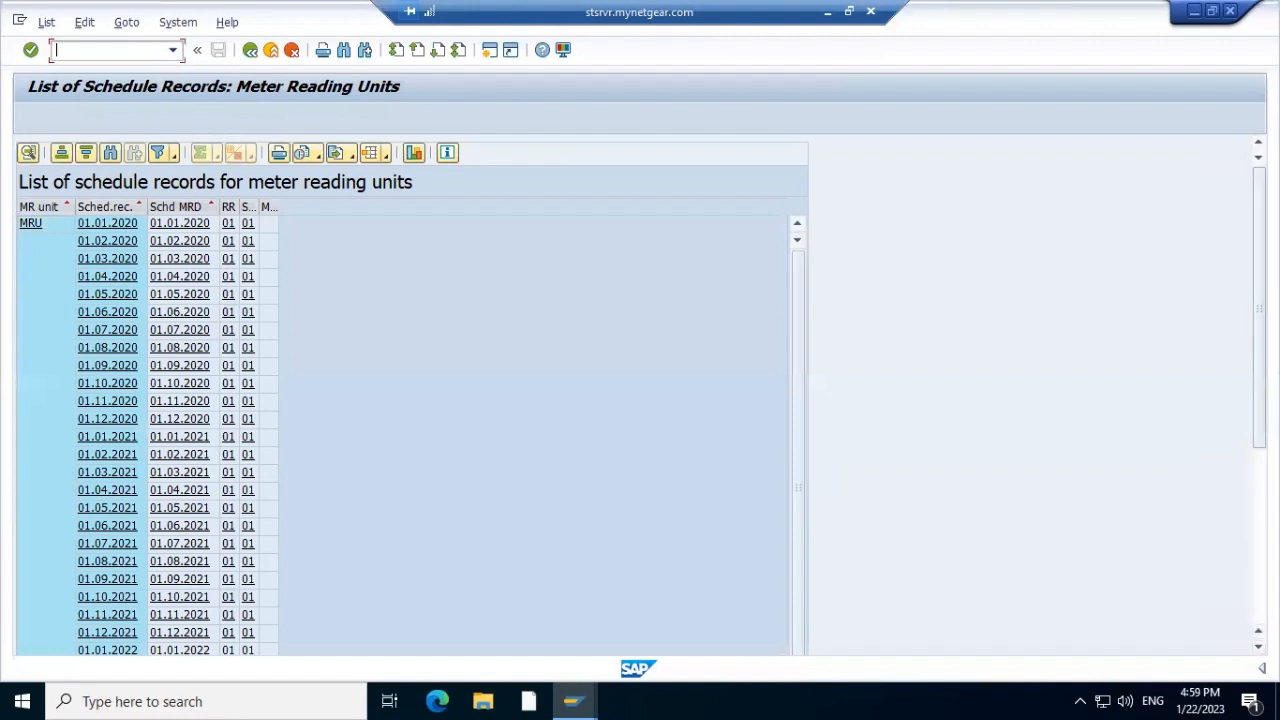
{"action": "scroll", "coordinate": [1232, 599], "scroll_direction": "down", "scroll_amount": 5}
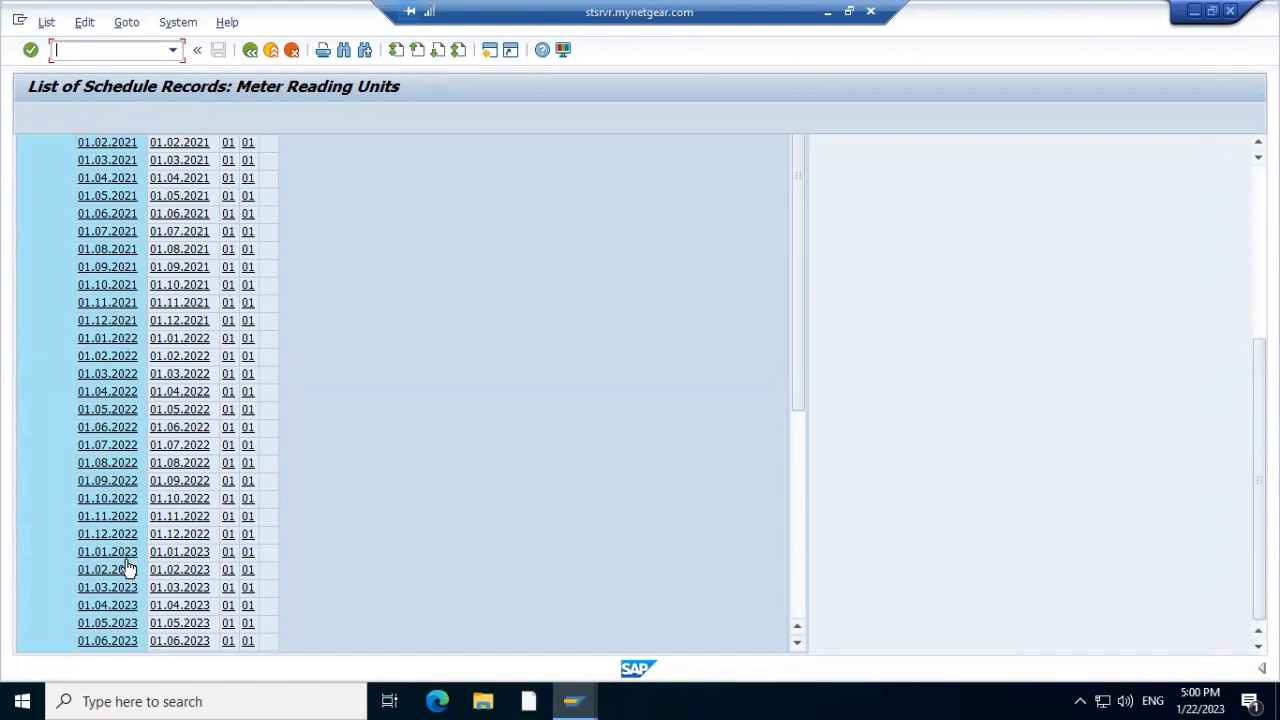
{"action": "left_click", "coordinate": [117, 519]}
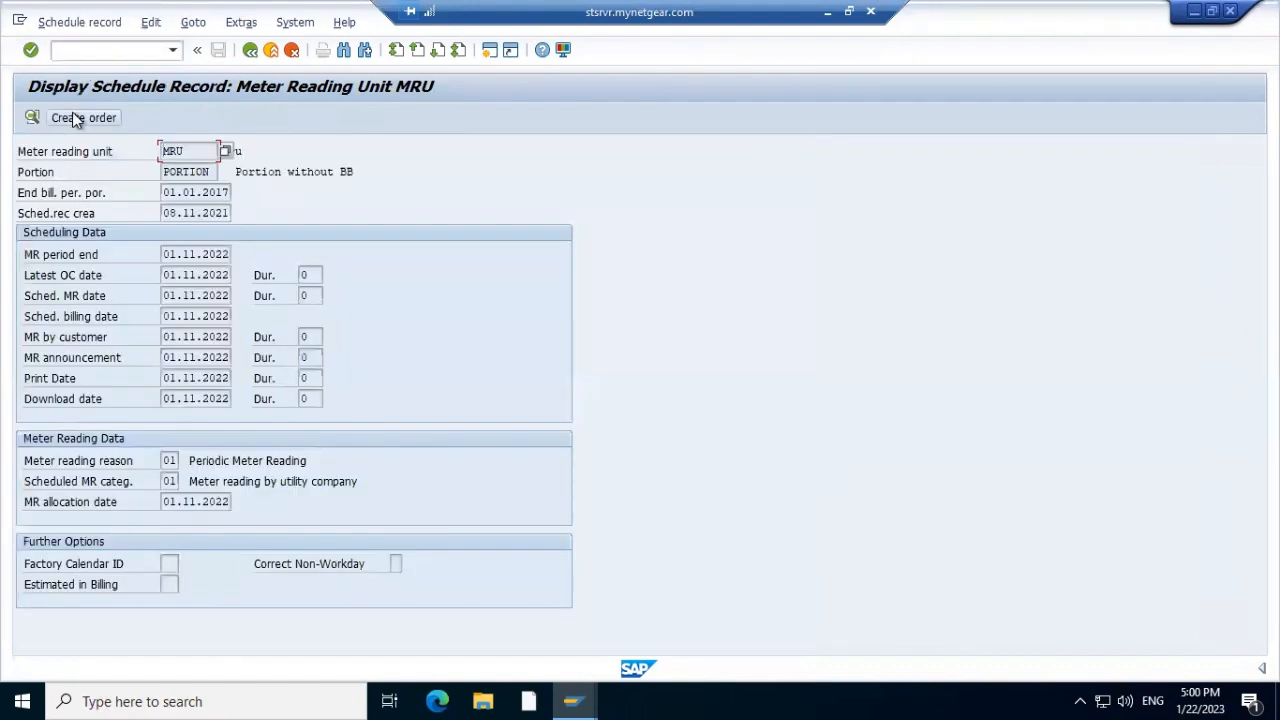
{"action": "left_click", "coordinate": [77, 118]}
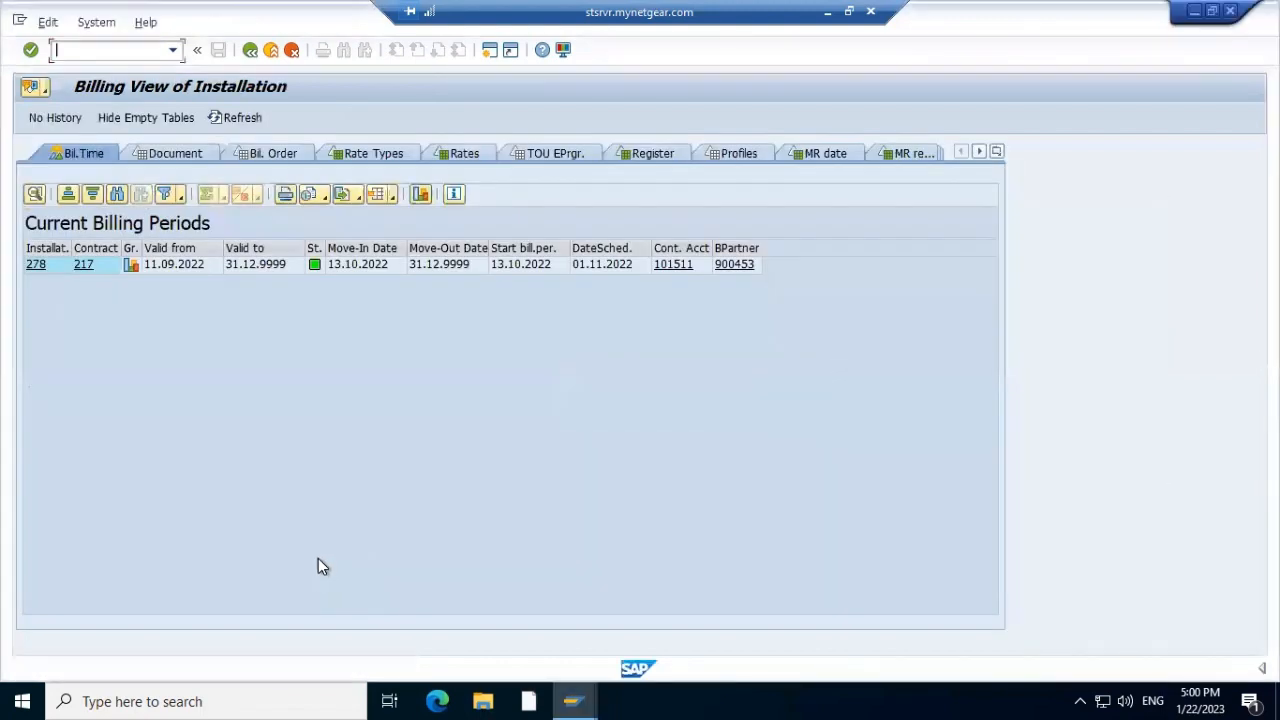
Refresh installation 278's billing view and check its billing order status, then go back
{"action": "left_click", "coordinate": [234, 128]}
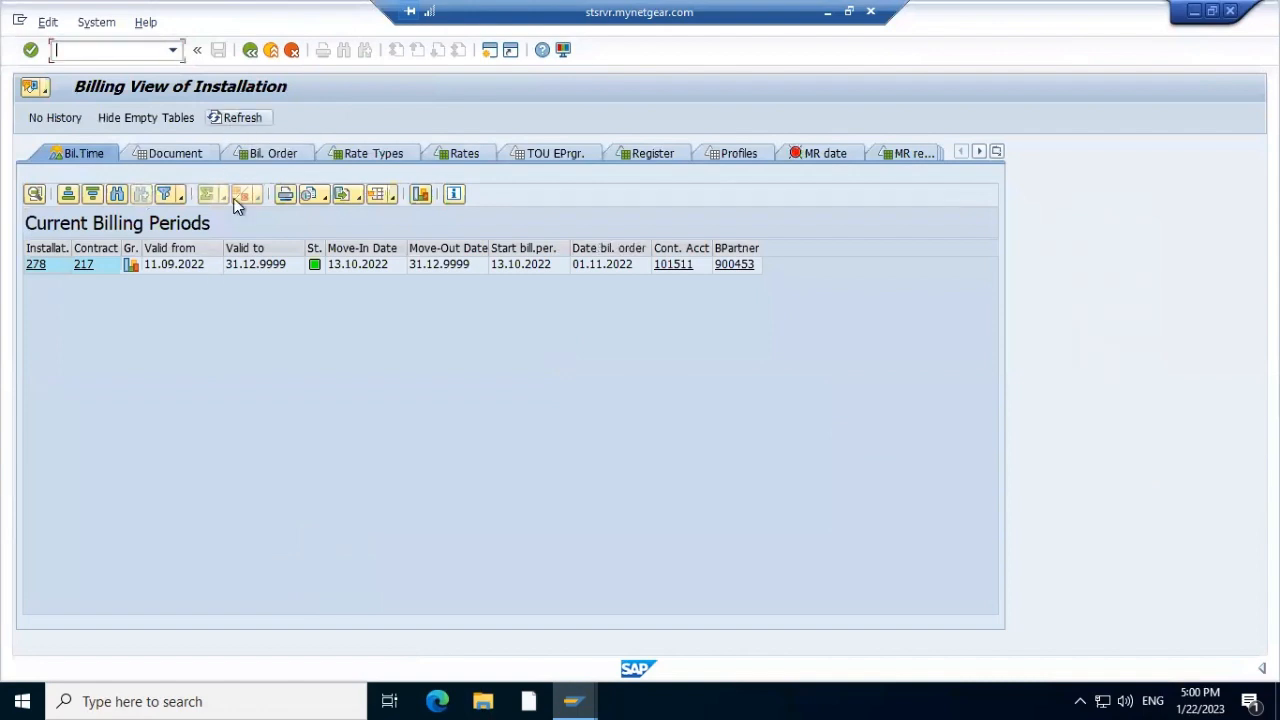
{"action": "left_click", "coordinate": [279, 152]}
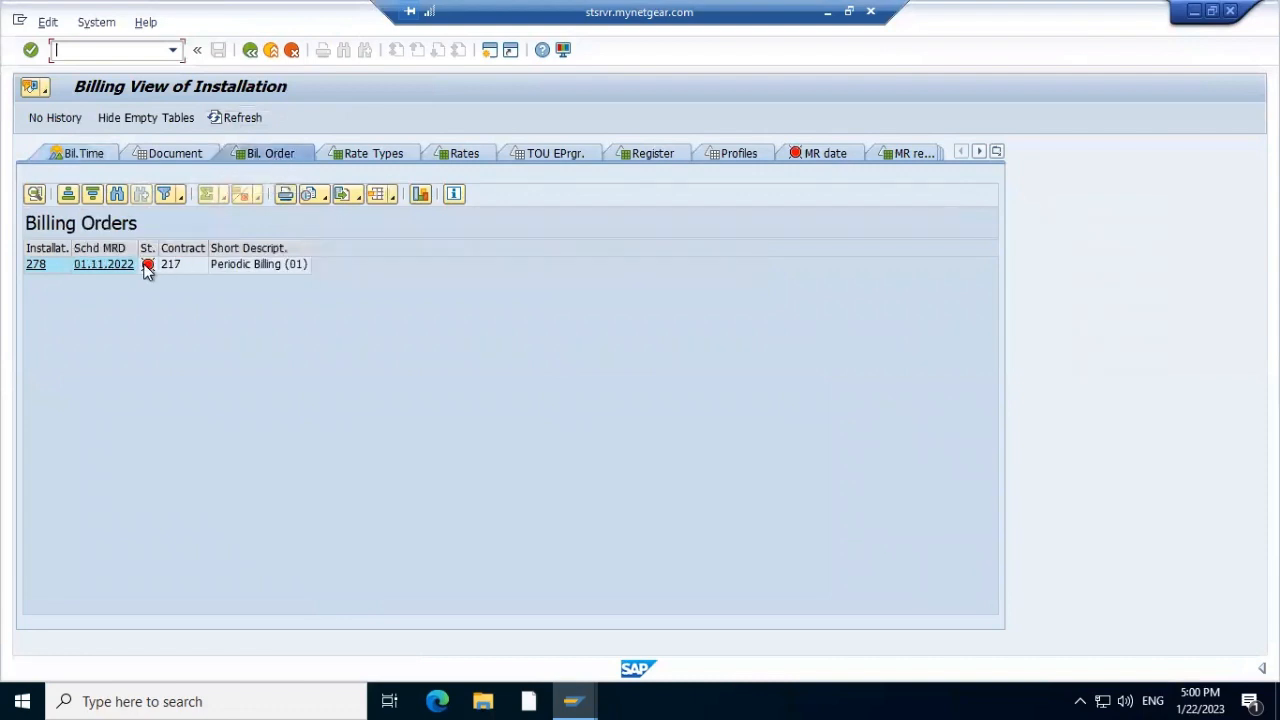
{"action": "mouse_move", "coordinate": [150, 272]}
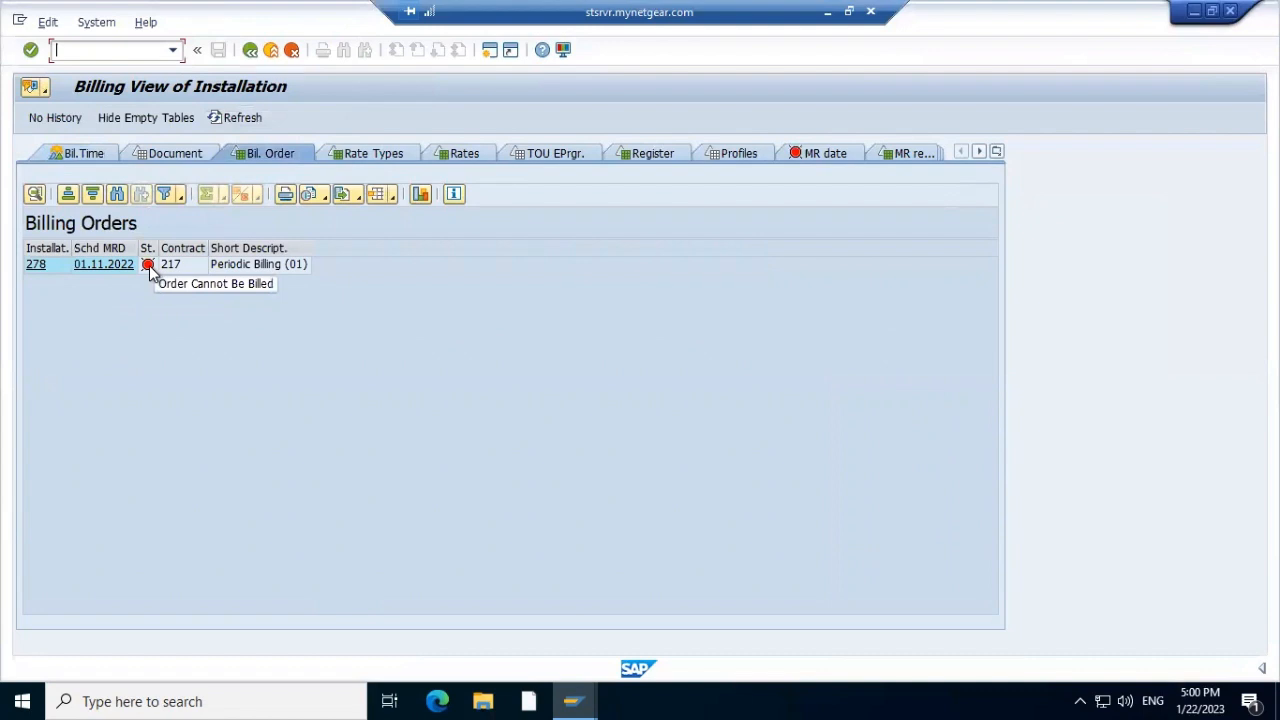
{"action": "left_click", "coordinate": [178, 412]}
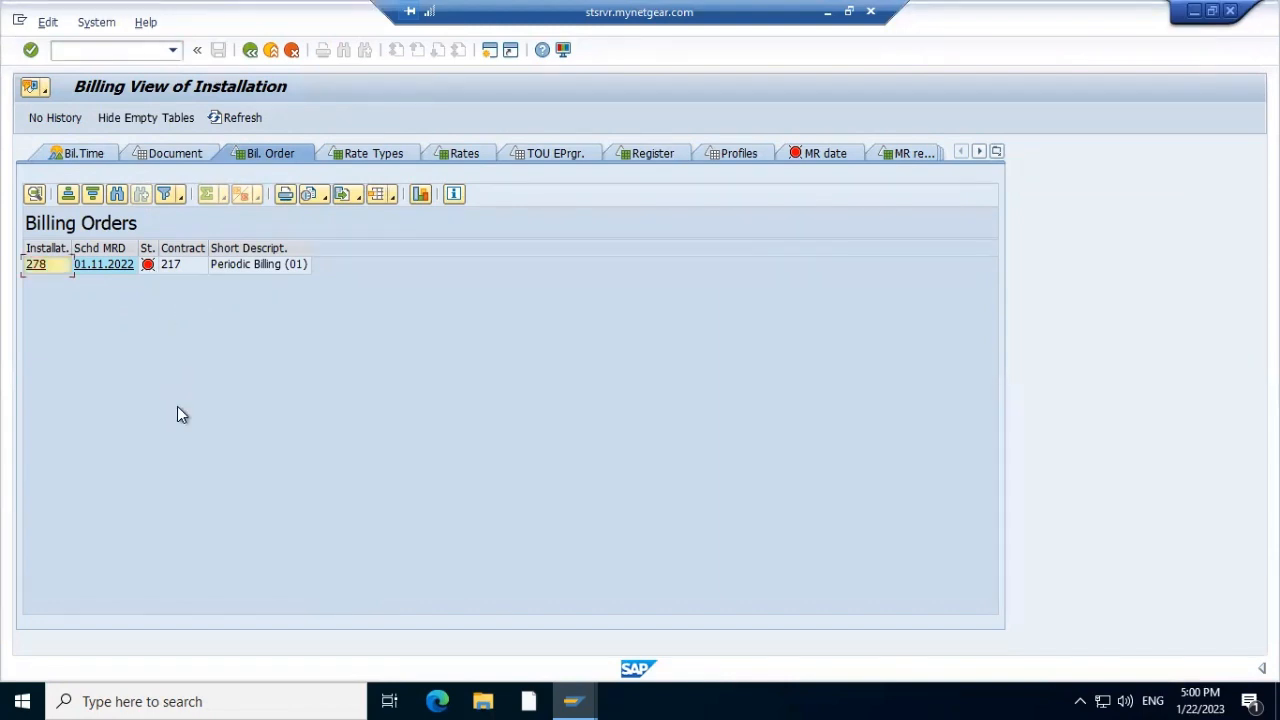
{"action": "left_click", "coordinate": [149, 266]}
Recall transaction code /nel01 from the command field history
{"action": "left_click", "coordinate": [139, 47]}
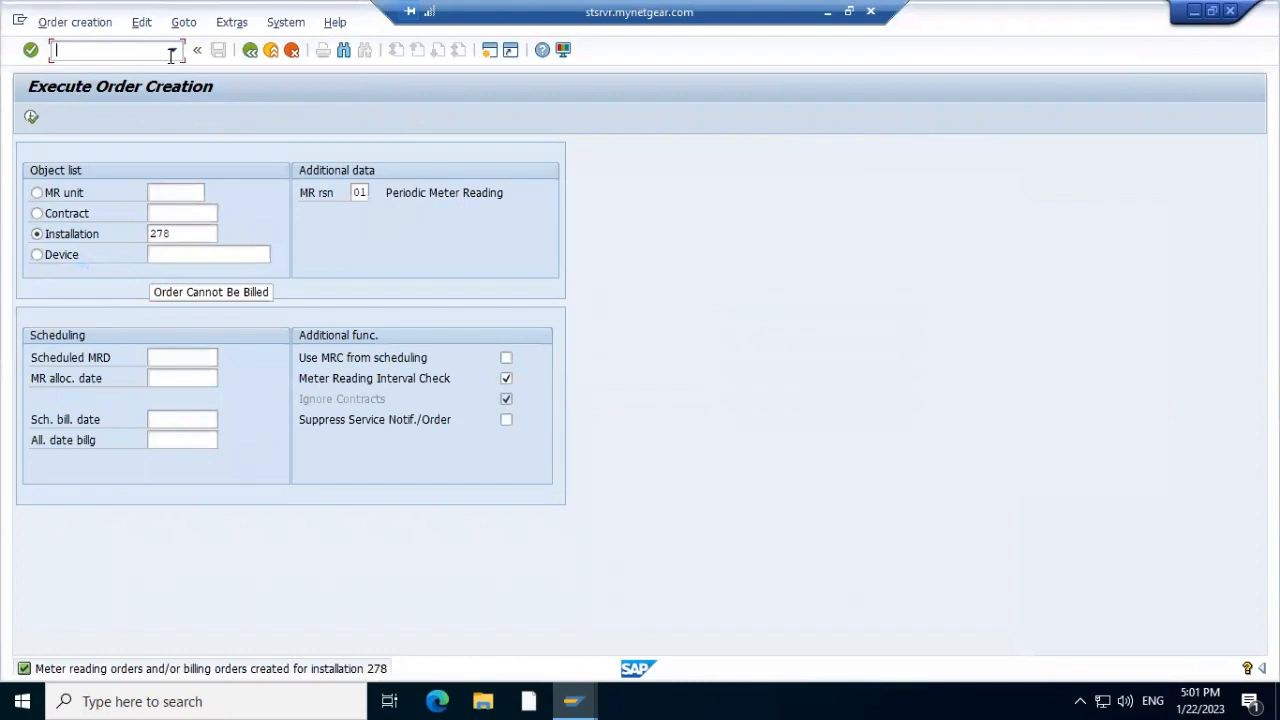
{"action": "left_click", "coordinate": [171, 53]}
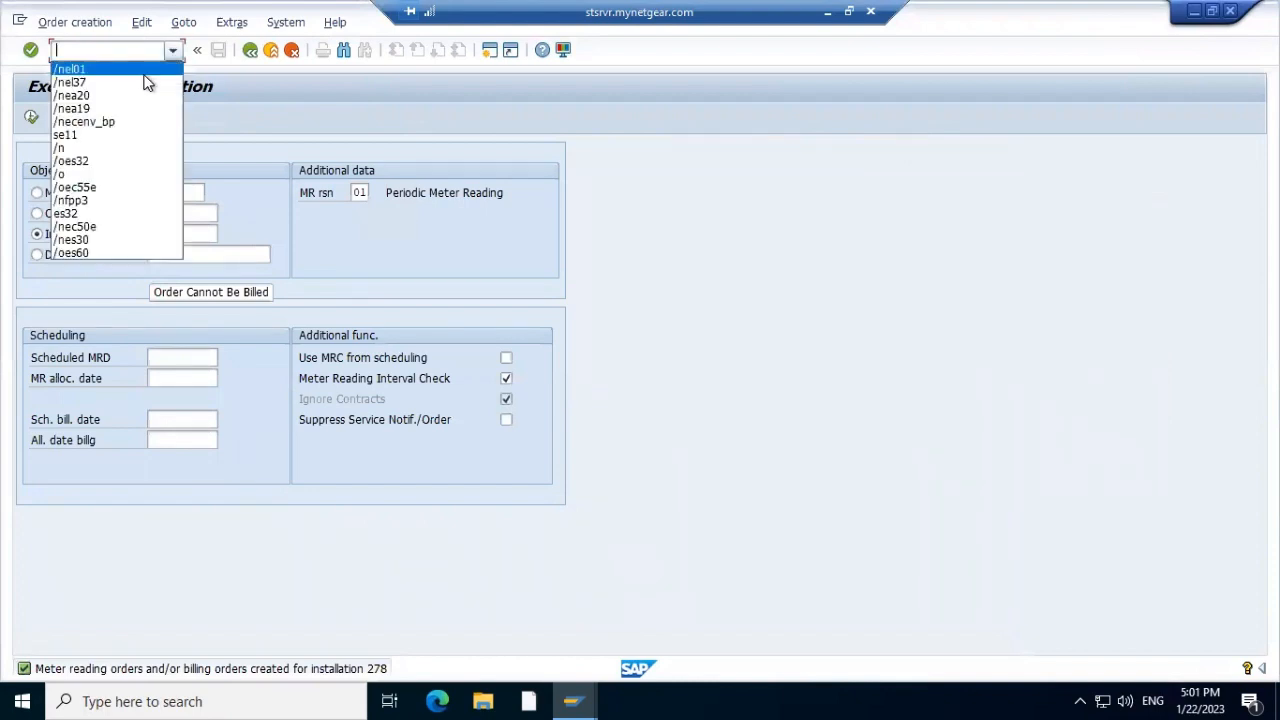
{"action": "left_click", "coordinate": [144, 74]}
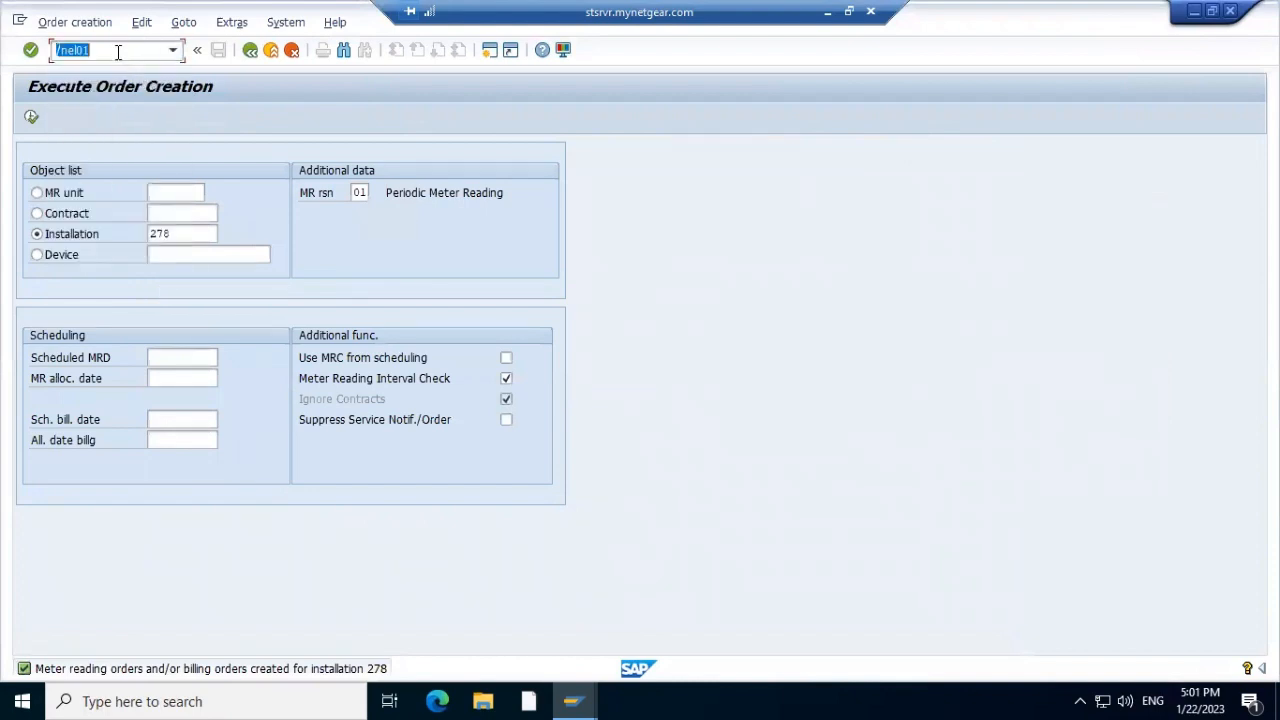
Edit the transaction code to EL28 to open single entry of meter reading results
{"action": "left_click", "coordinate": [117, 50]}
{"action": "key", "text": "BackSpace"}
{"action": "key", "text": "BackSpace"}
{"action": "type", "text": "28"}
{"action": "key", "text": "Return"}
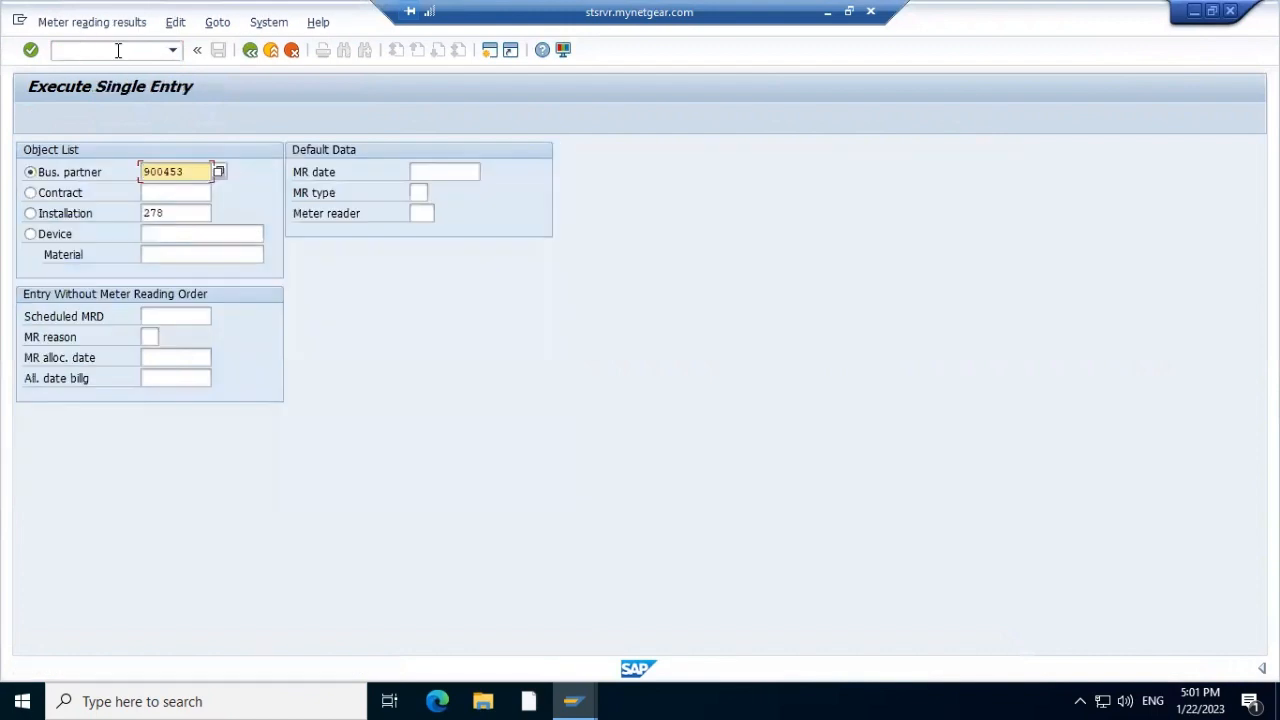
Enter meter reading 23 for installation 278 with reading type 01 and save
{"action": "left_click", "coordinate": [31, 214]}
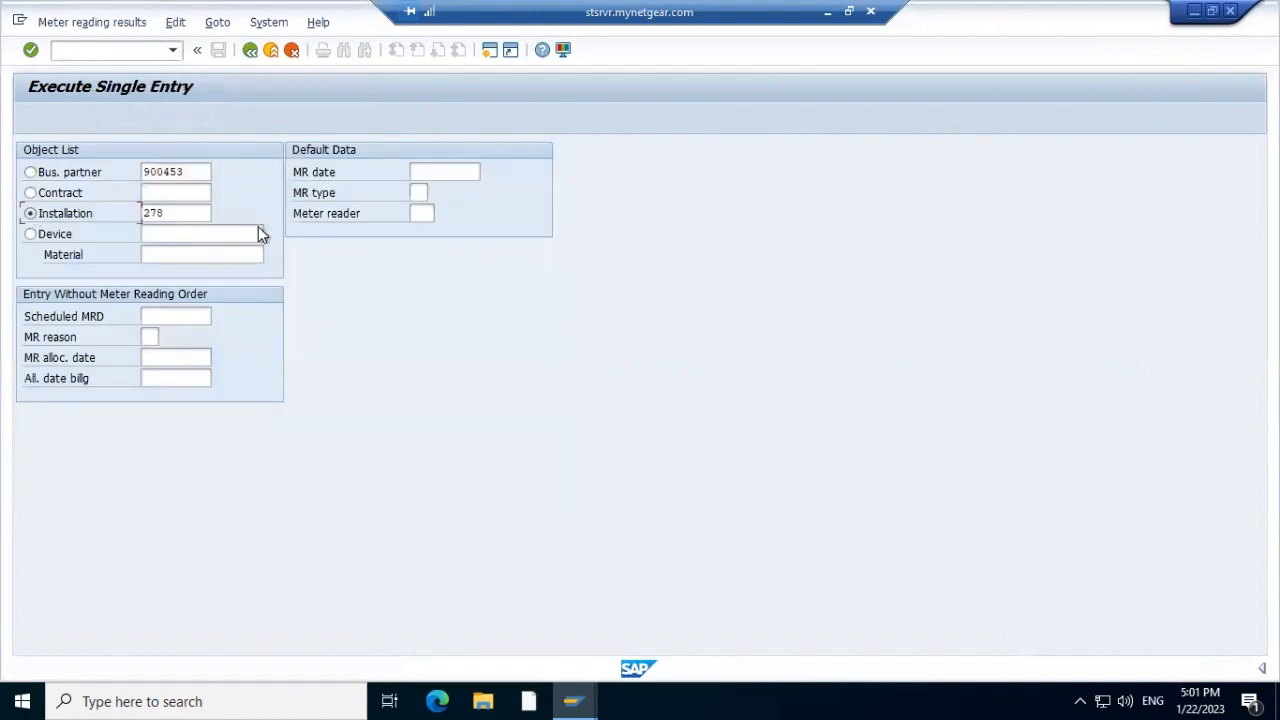
{"action": "left_click", "coordinate": [419, 191]}
{"action": "left_click", "coordinate": [435, 192]}
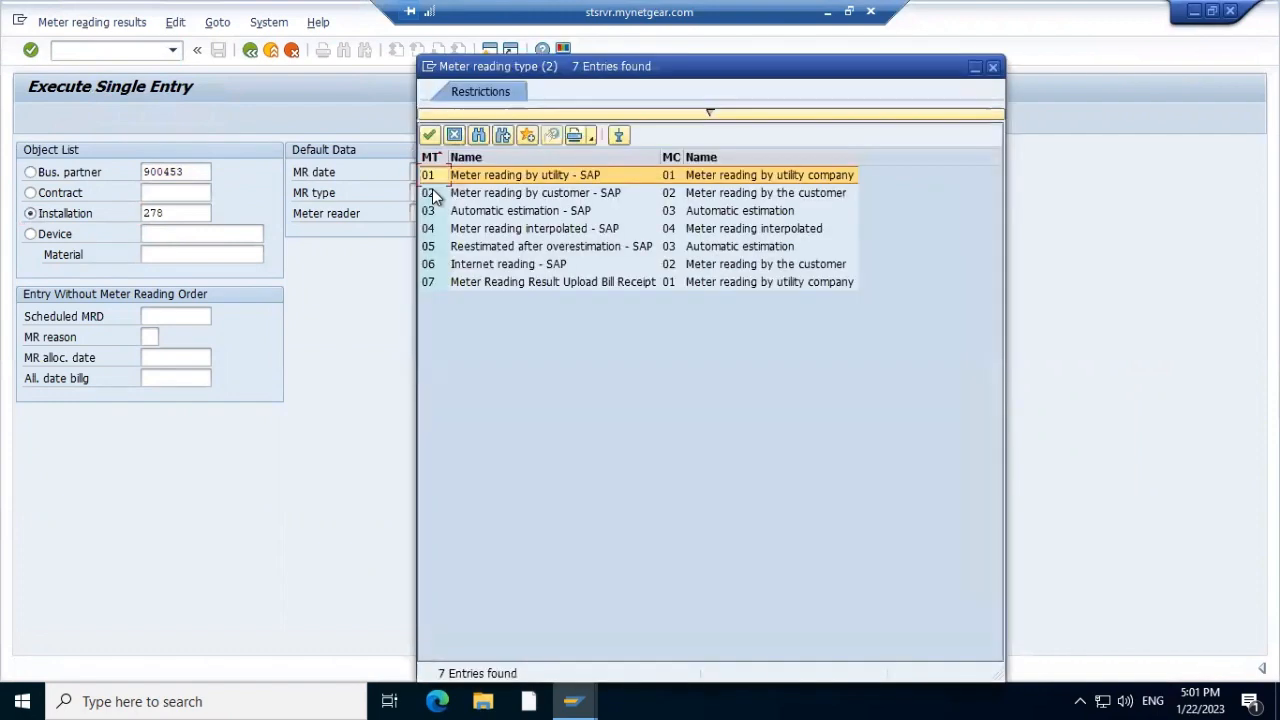
{"action": "left_click", "coordinate": [429, 134]}
{"action": "key", "text": "F8"}
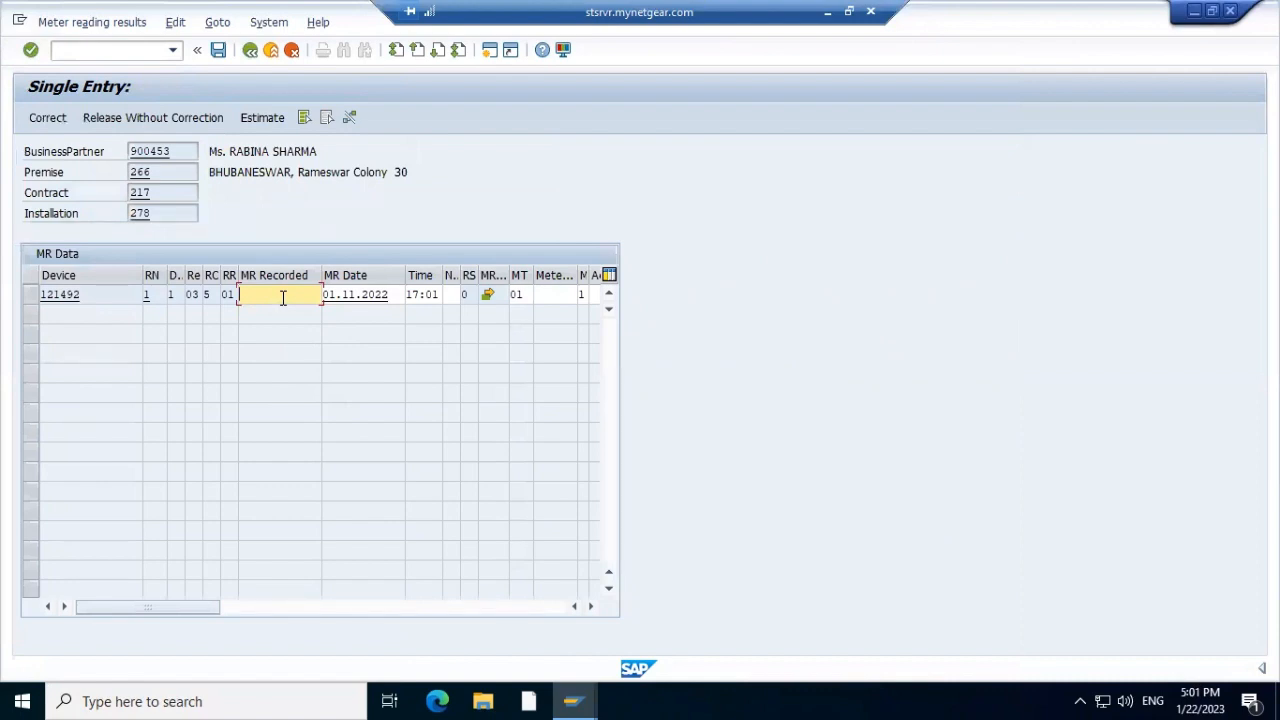
{"action": "type", "text": "23"}
{"action": "left_click", "coordinate": [219, 51]}
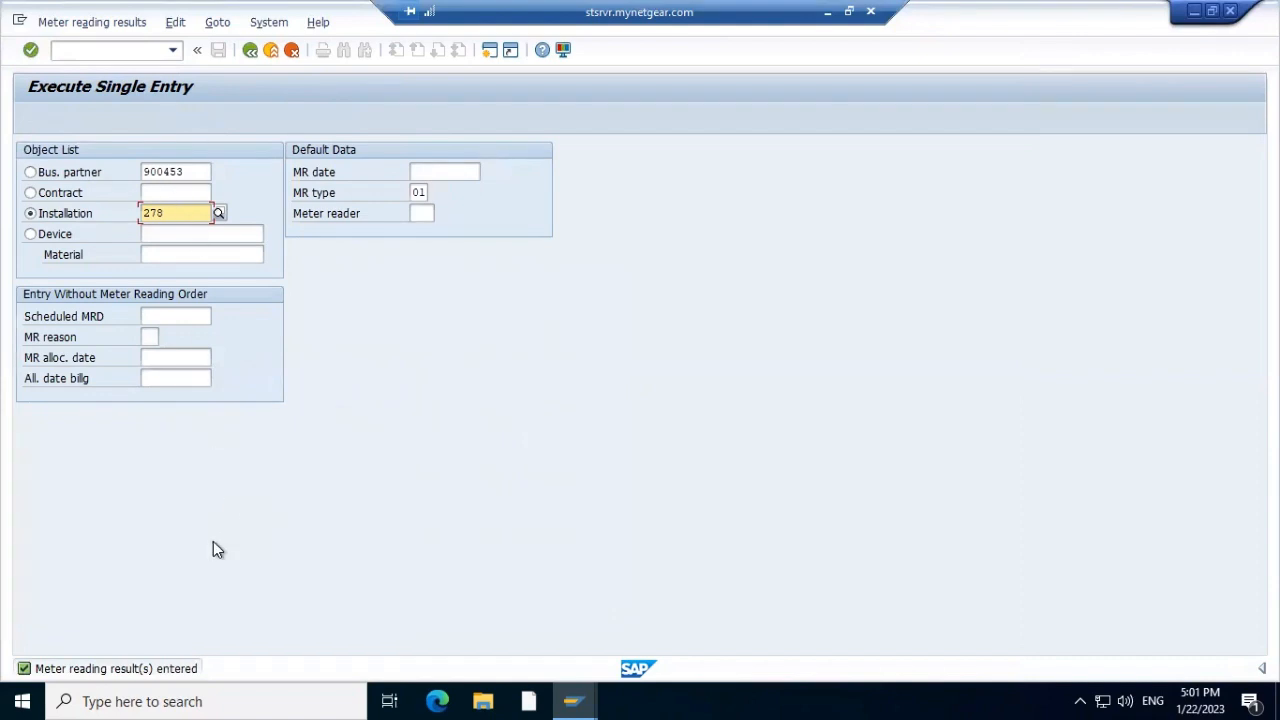
Refresh installation 278's billing view to confirm the order is billable, then close it
{"action": "key", "text": "alt+Tab"}
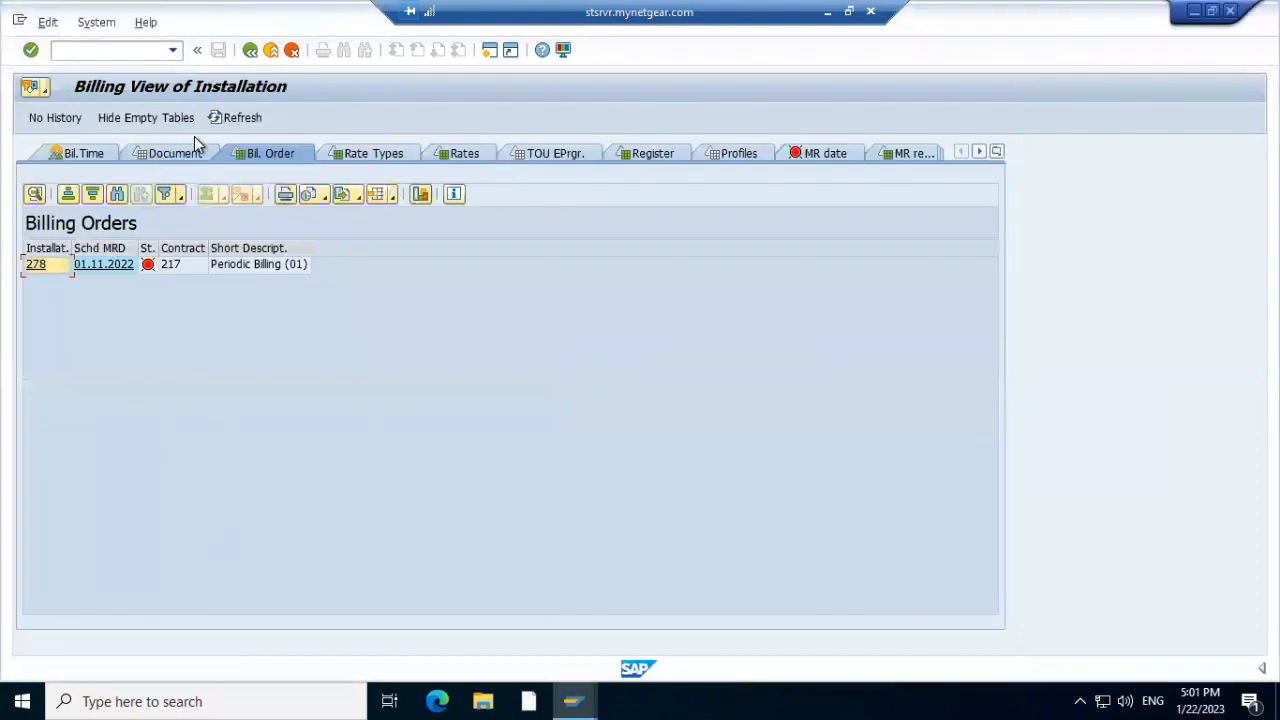
{"action": "left_click", "coordinate": [228, 118]}
{"action": "mouse_move", "coordinate": [145, 265]}
{"action": "key", "text": "F3"}
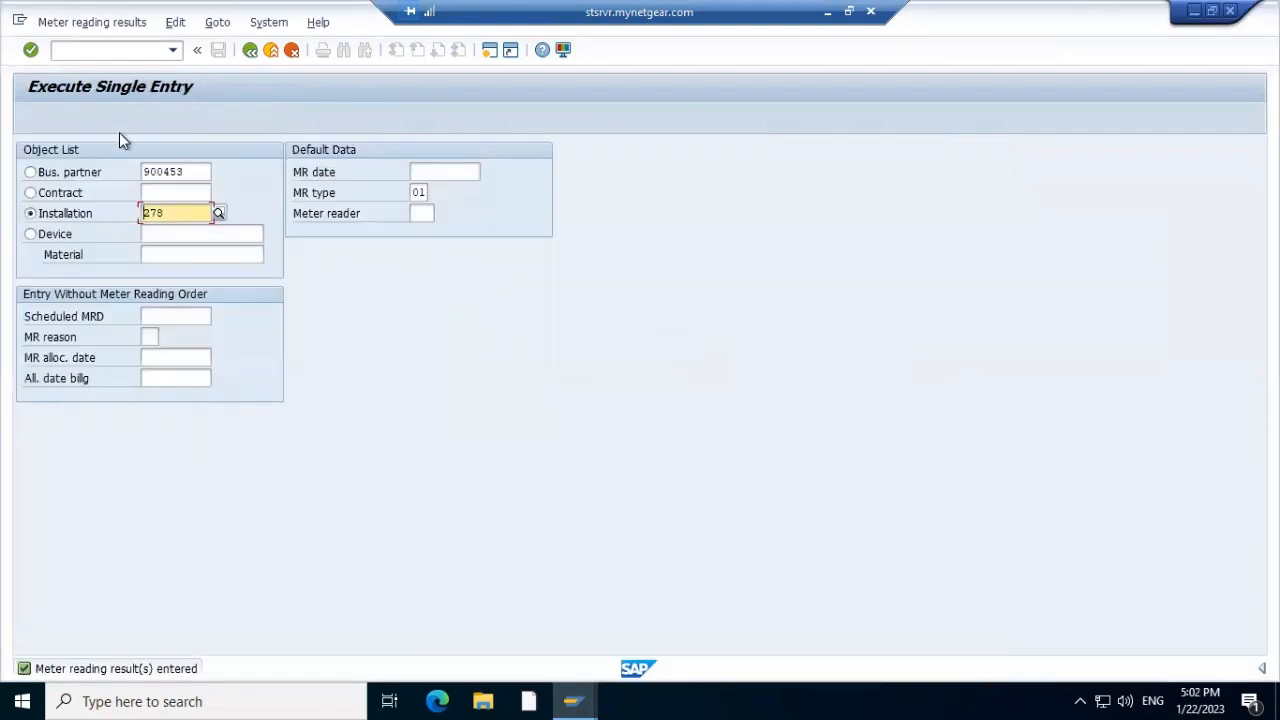
Edit a recent command into /neasibl to open Individual bill for installation 278
{"action": "left_click", "coordinate": [124, 47]}
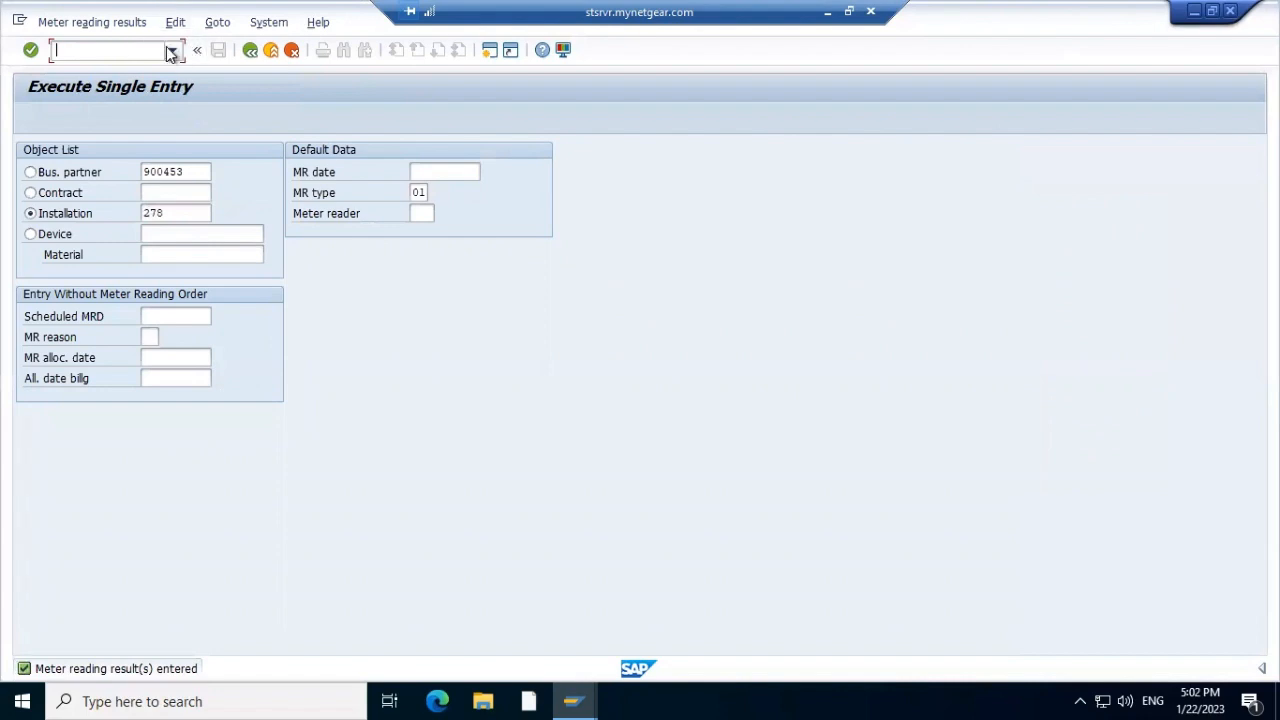
{"action": "left_click", "coordinate": [172, 50]}
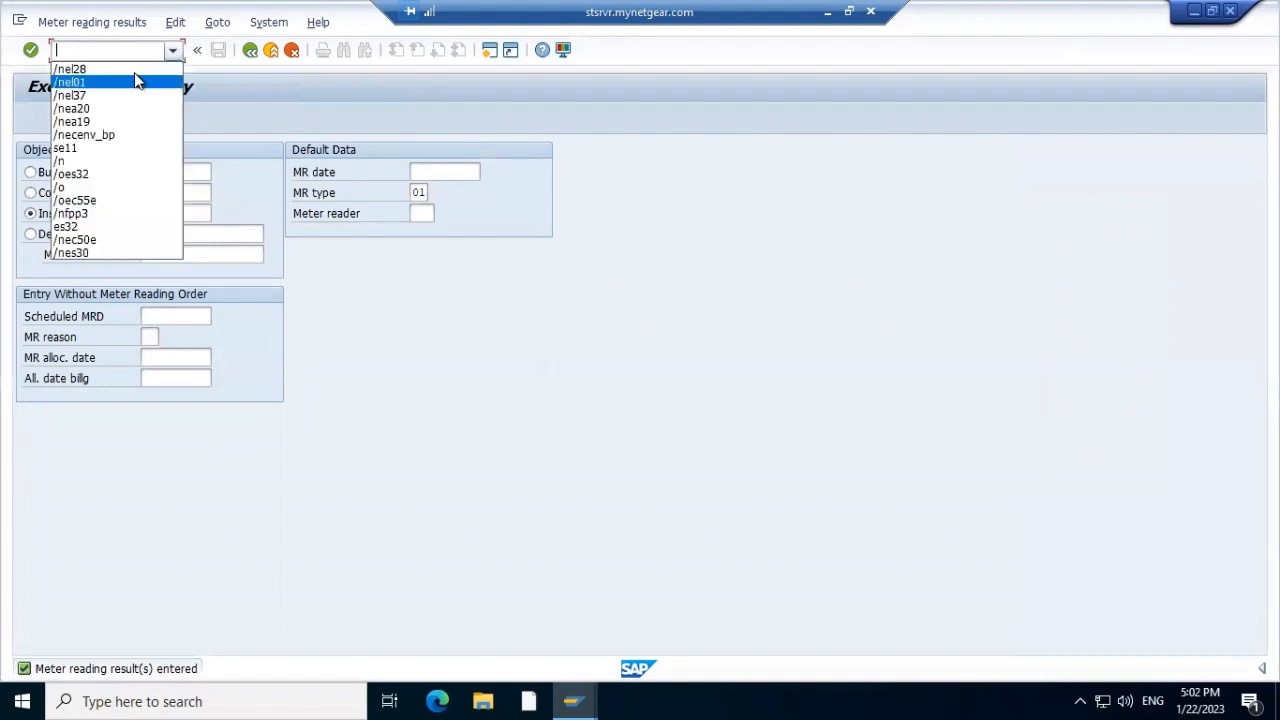
{"action": "left_click", "coordinate": [137, 70]}
{"action": "left_click", "coordinate": [125, 52]}
{"action": "key", "text": "BackSpace"}
{"action": "key", "text": "BackSpace"}
{"action": "key", "text": "BackSpace"}
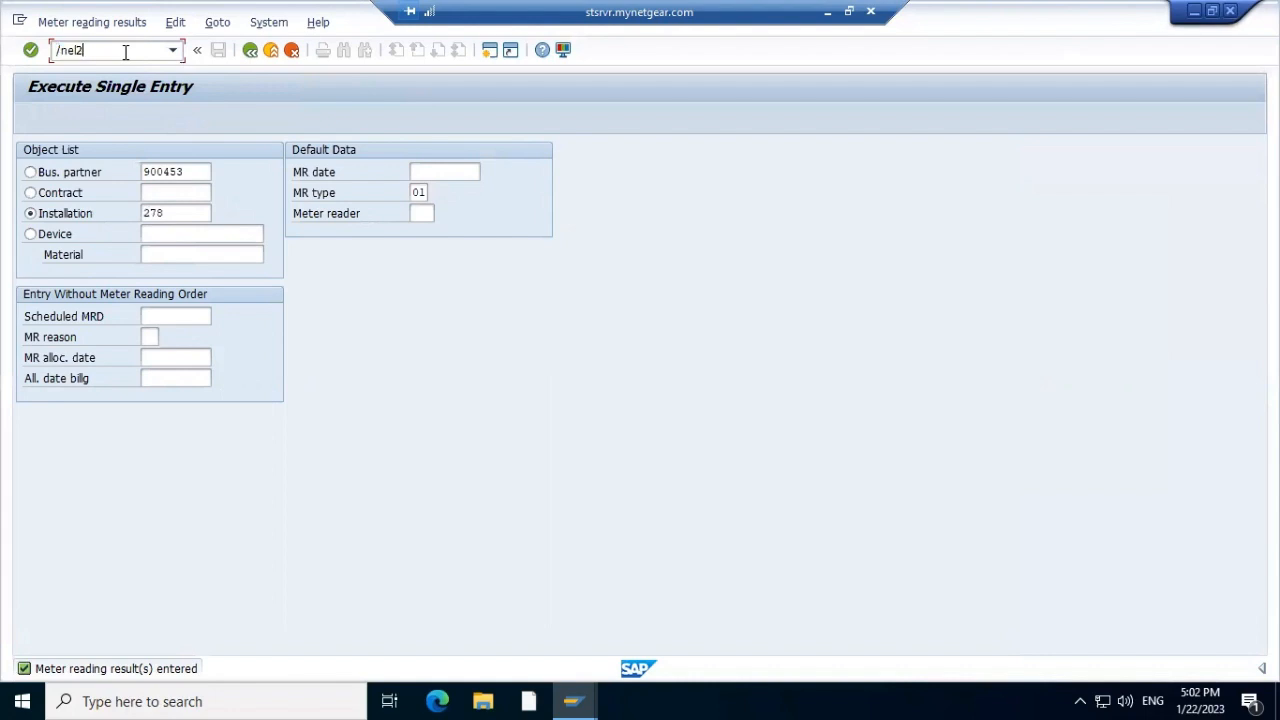
{"action": "type", "text": "asibl"}
{"action": "key", "text": "Return"}
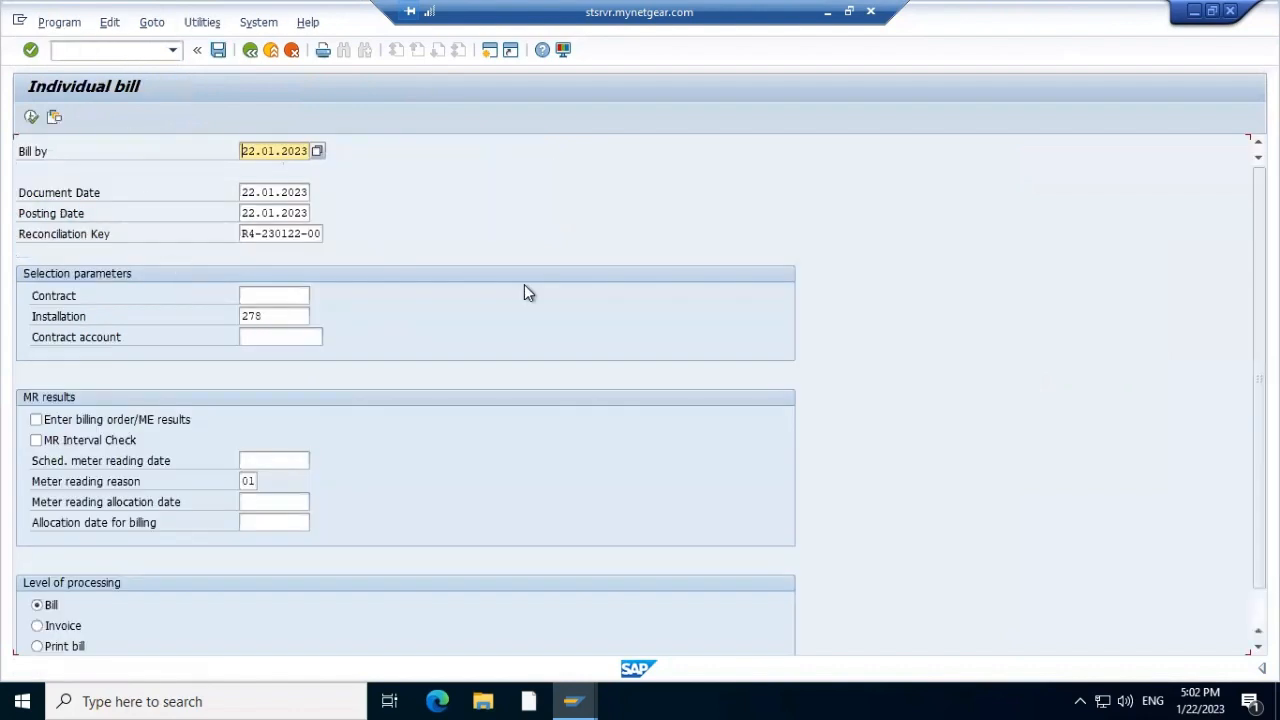
Execute billing for installation 278 and check document 1300 (13.10.2022–01.11.2022) in the billing view
{"action": "key", "text": "alt+Tab"}
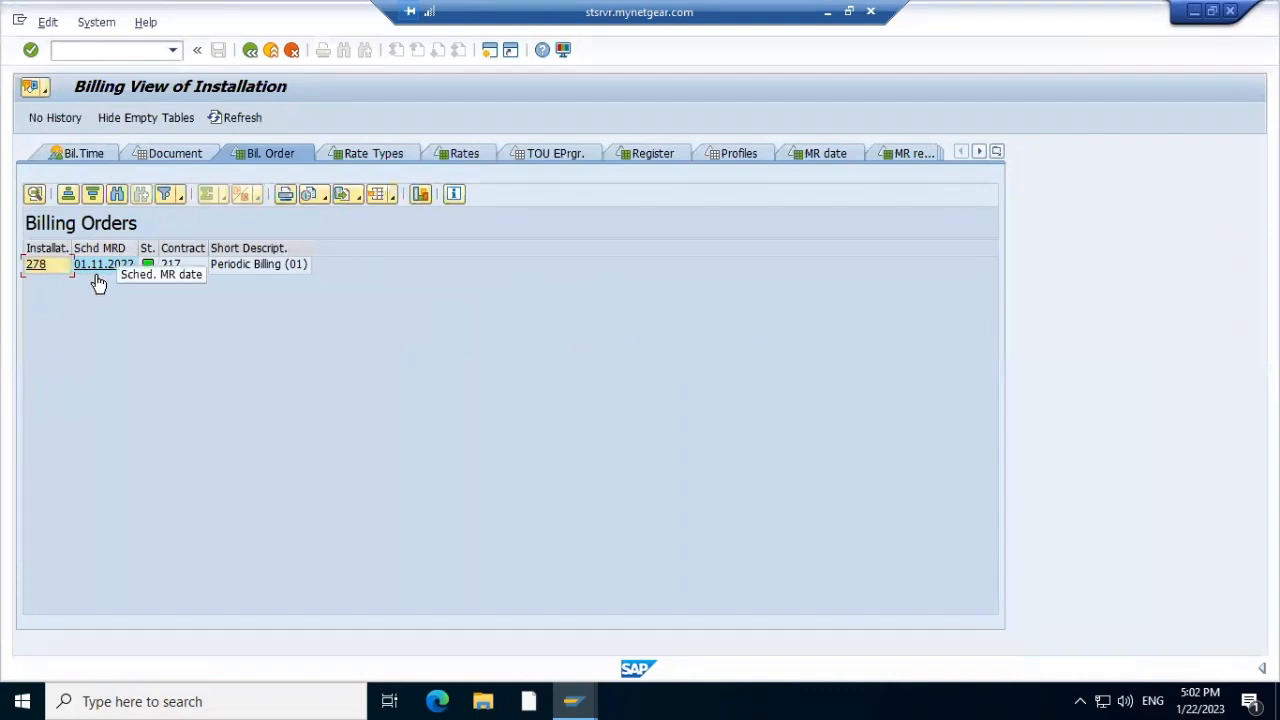
{"action": "key", "text": "alt+Tab"}
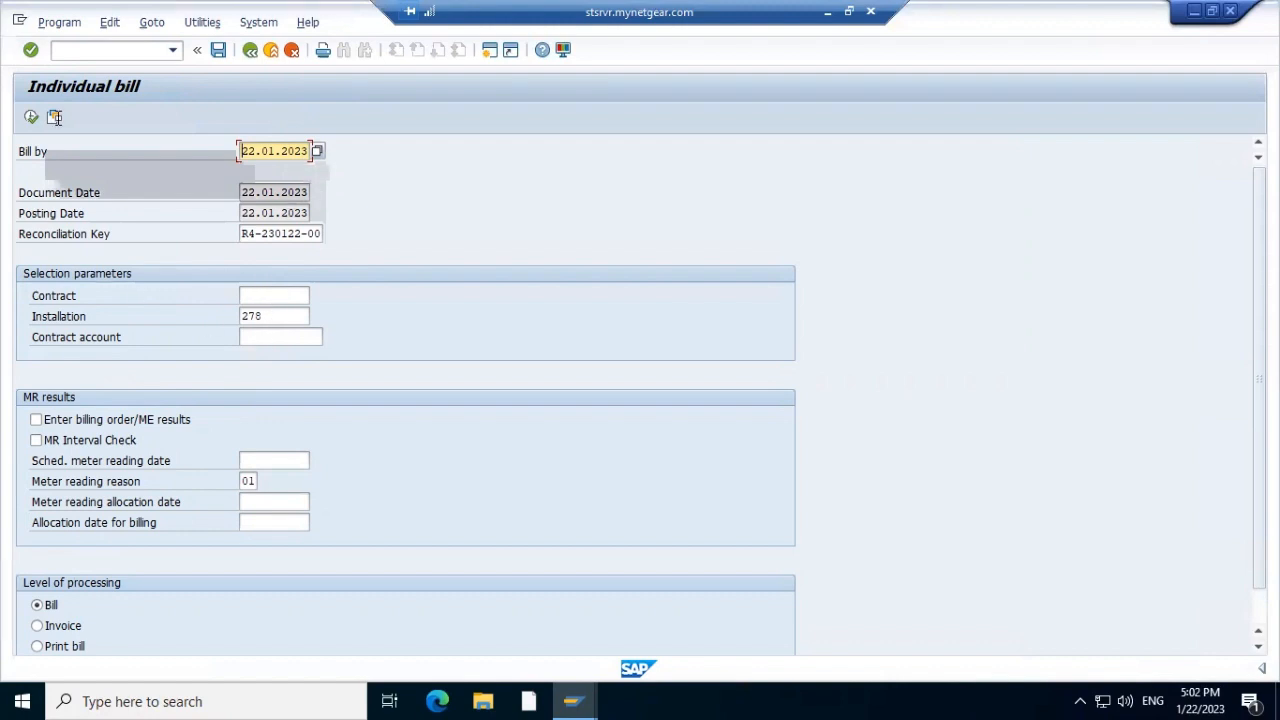
{"action": "left_click", "coordinate": [29, 118]}
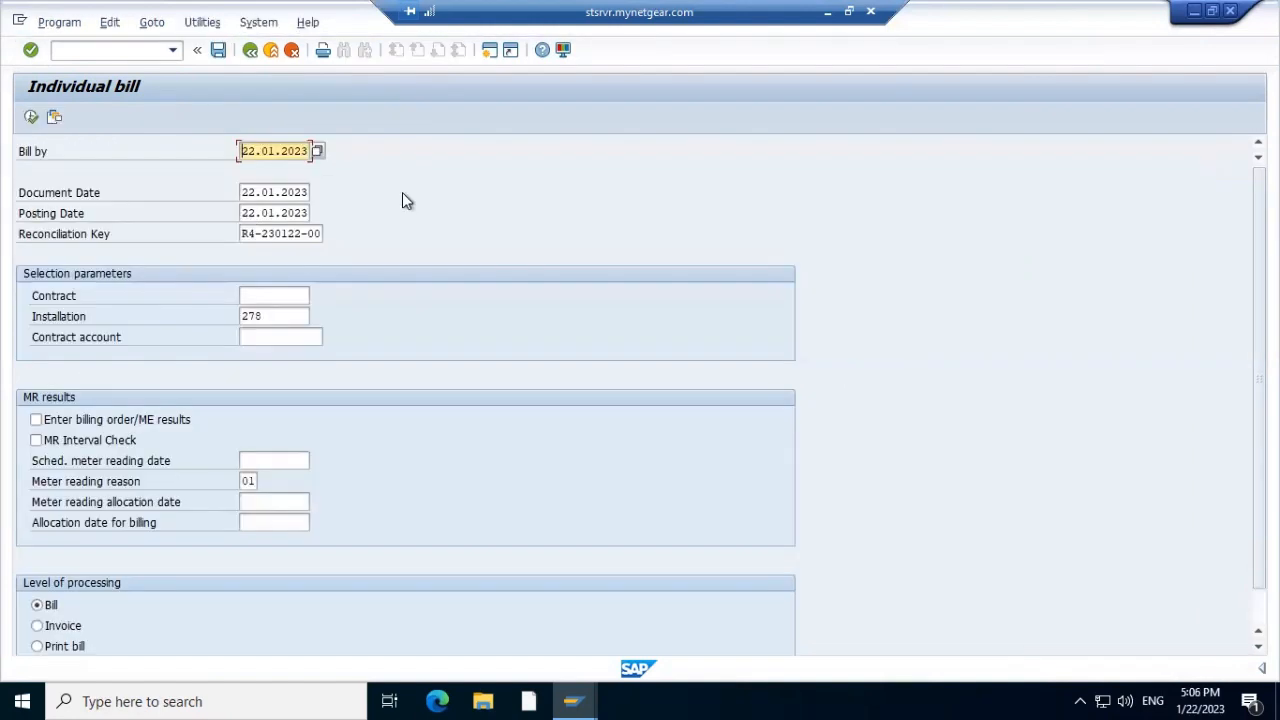
{"action": "key", "text": "alt+Tab"}
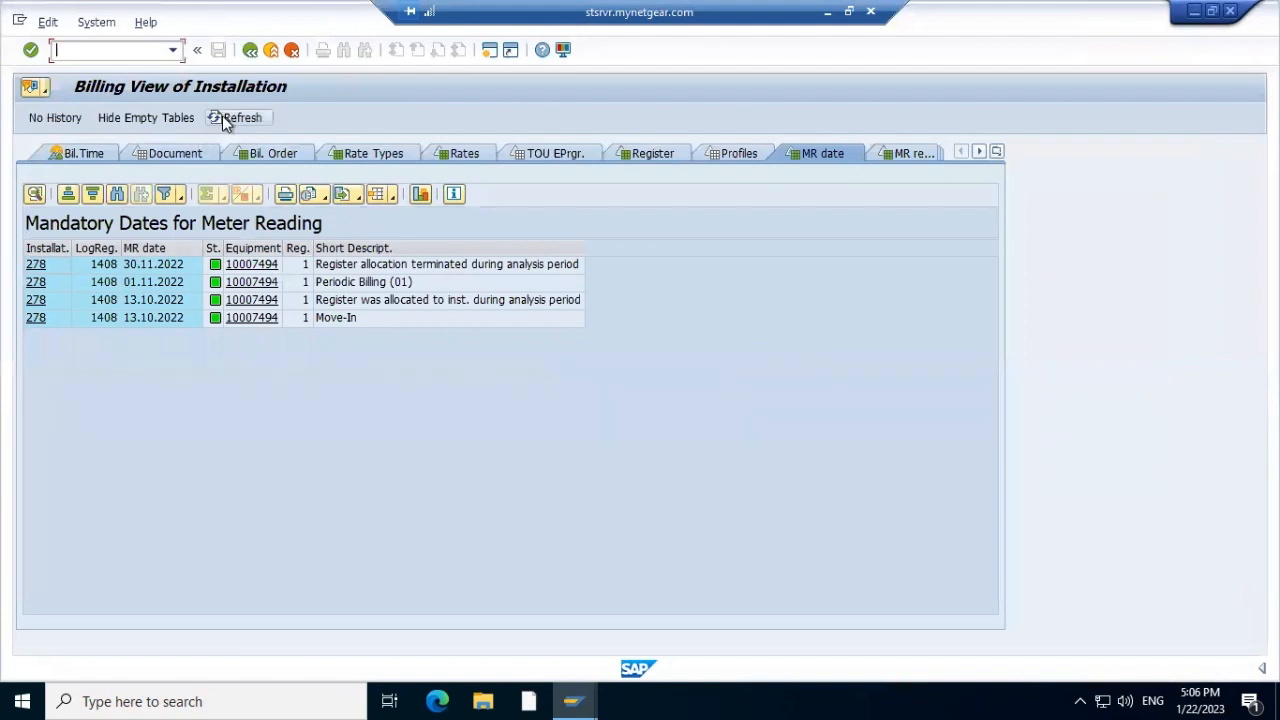
{"action": "left_click", "coordinate": [168, 158]}
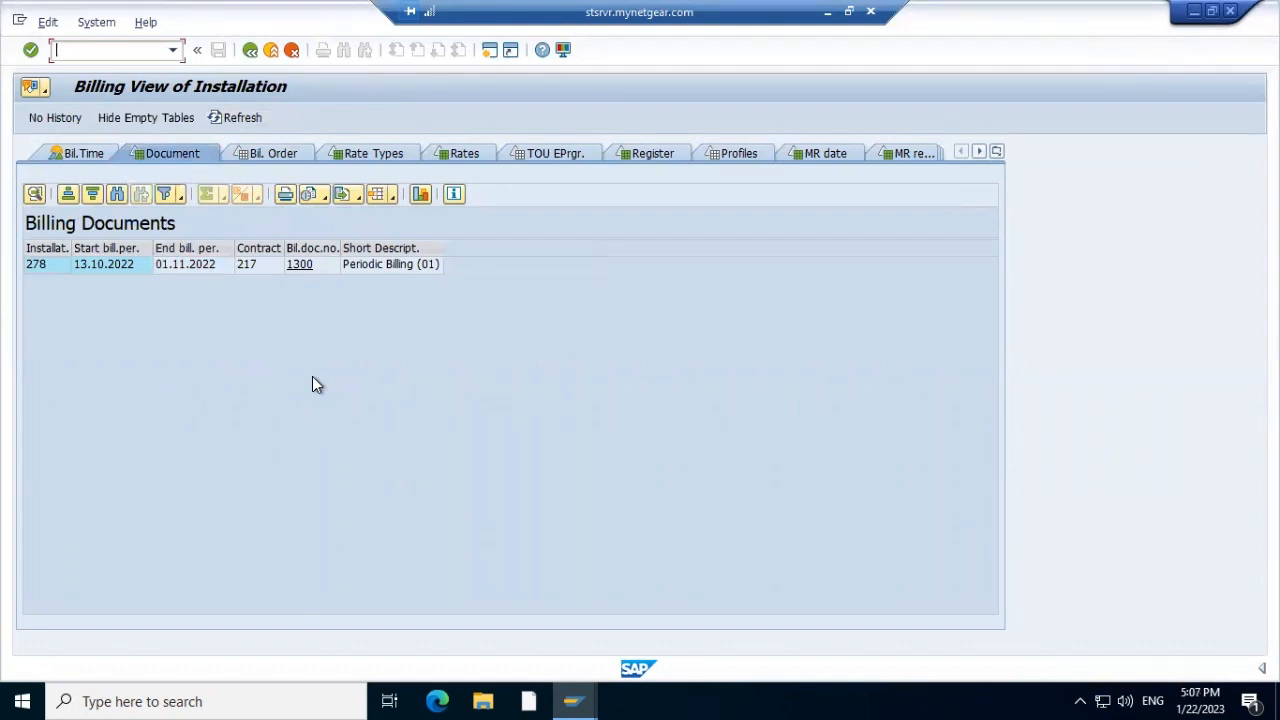
{"action": "key", "text": "alt+Tab"}
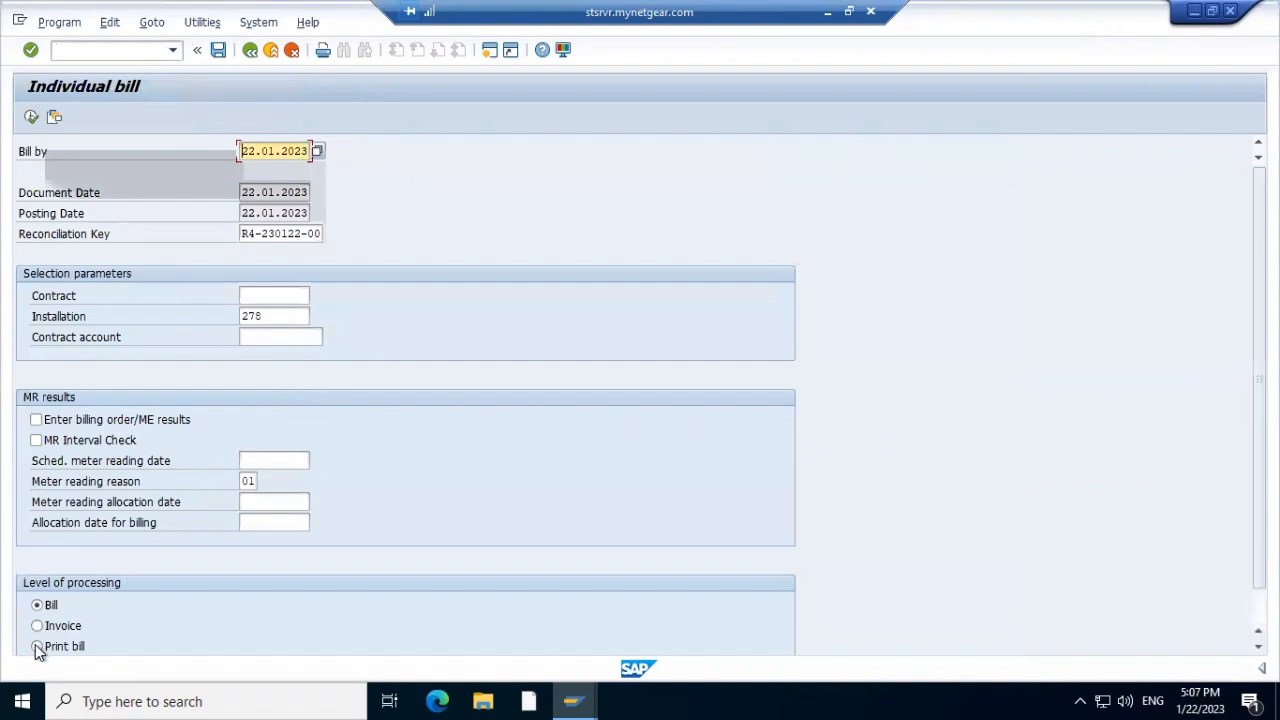
Run Invoice-level processing for installation 278, create the reconciliation key, and open the error log
{"action": "left_click", "coordinate": [38, 626]}
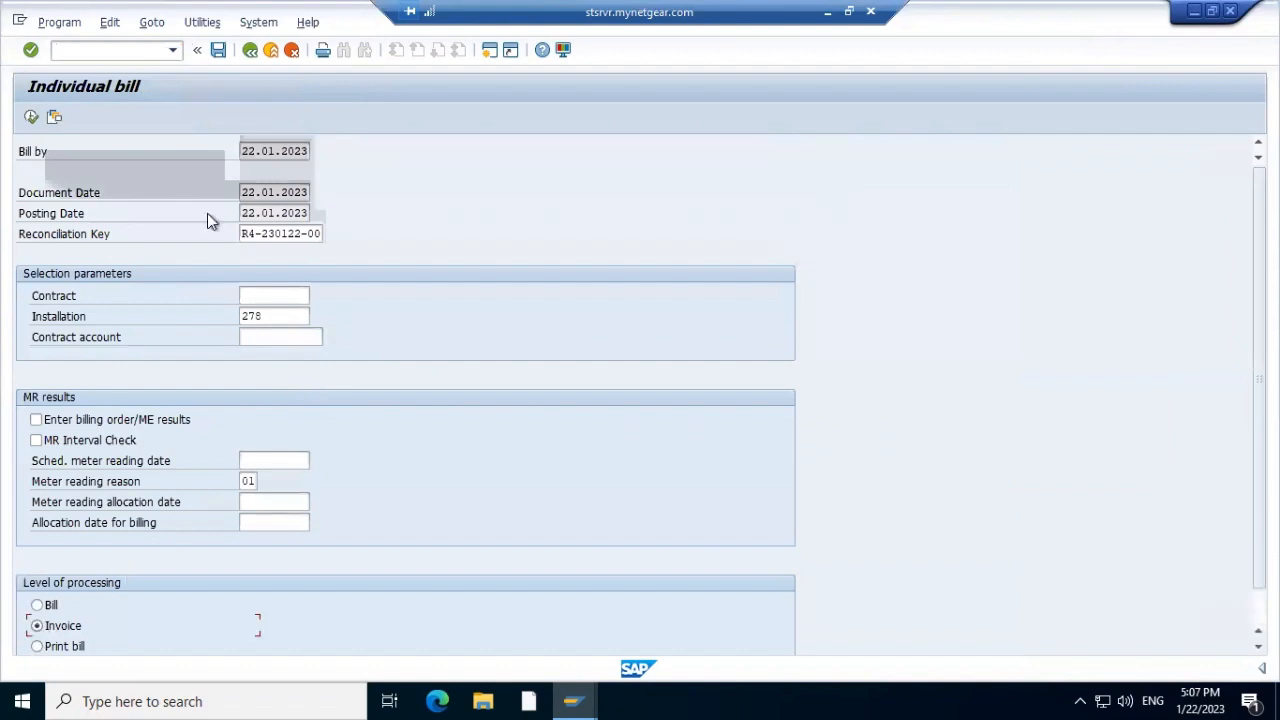
{"action": "left_click", "coordinate": [33, 119]}
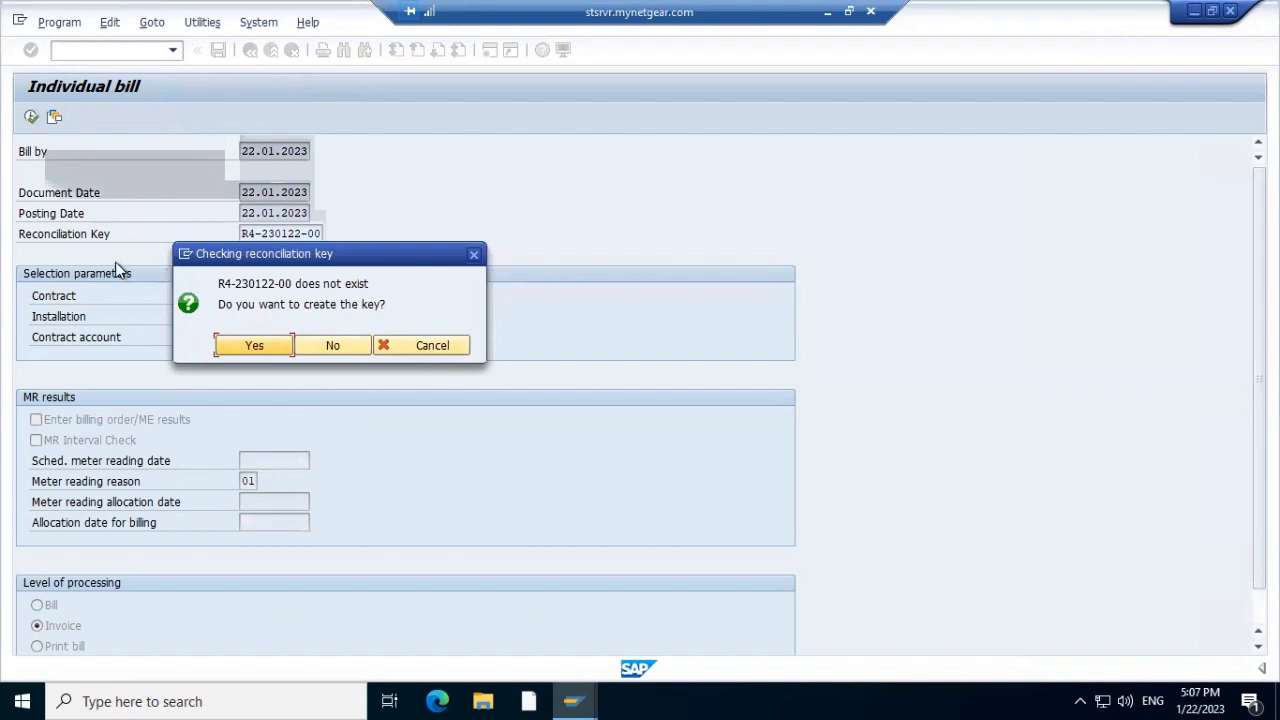
{"action": "left_click", "coordinate": [254, 349]}
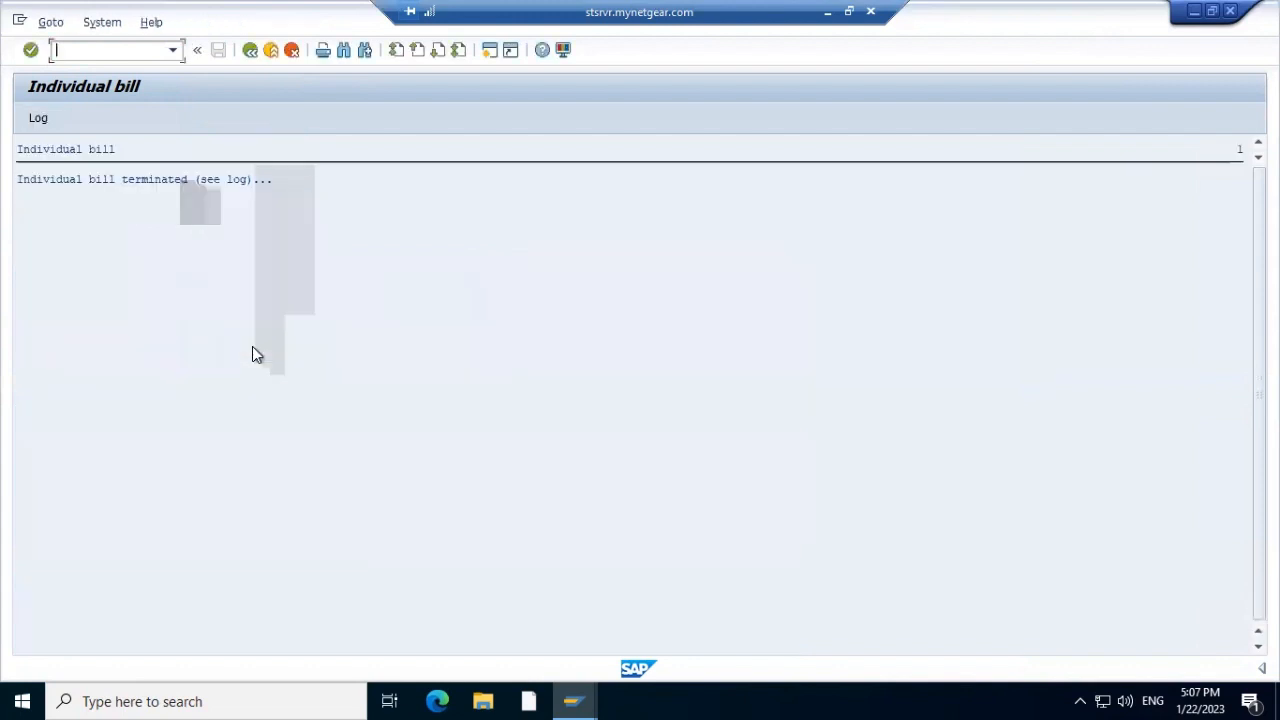
{"action": "left_click", "coordinate": [44, 121]}
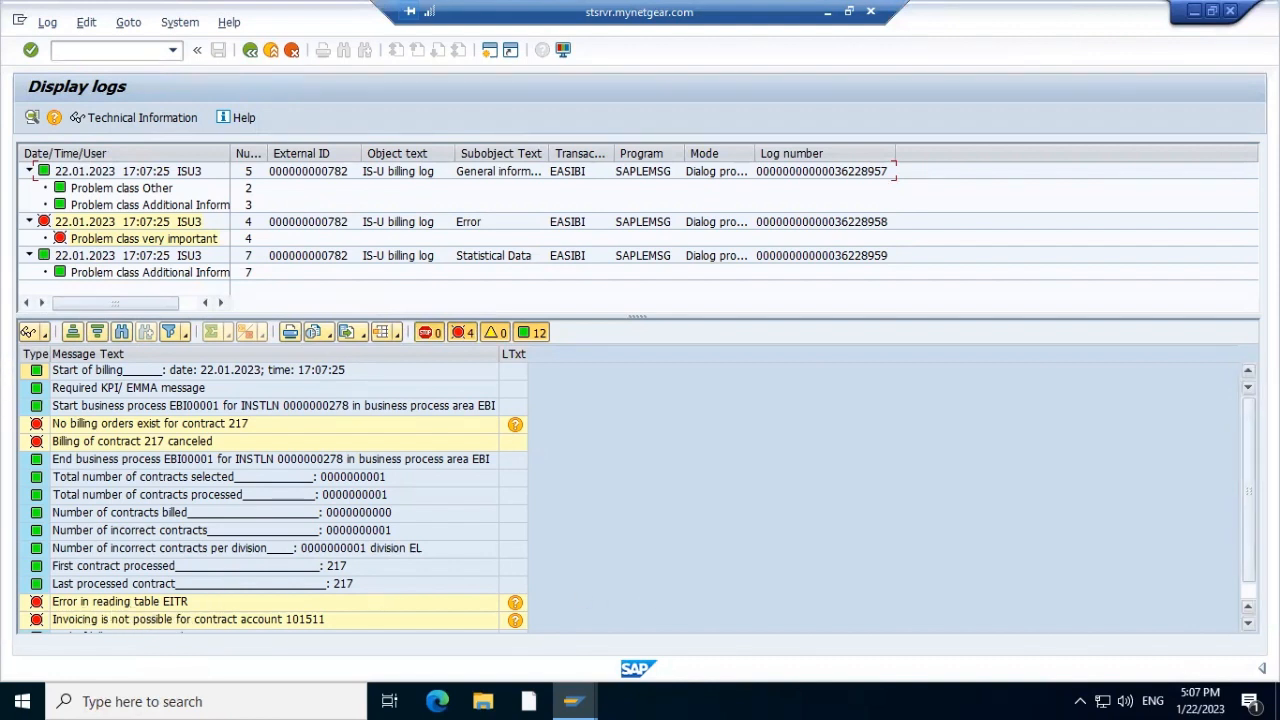
{"action": "left_click_drag", "start_coordinate": [1248, 480], "coordinate": [1248, 498]}
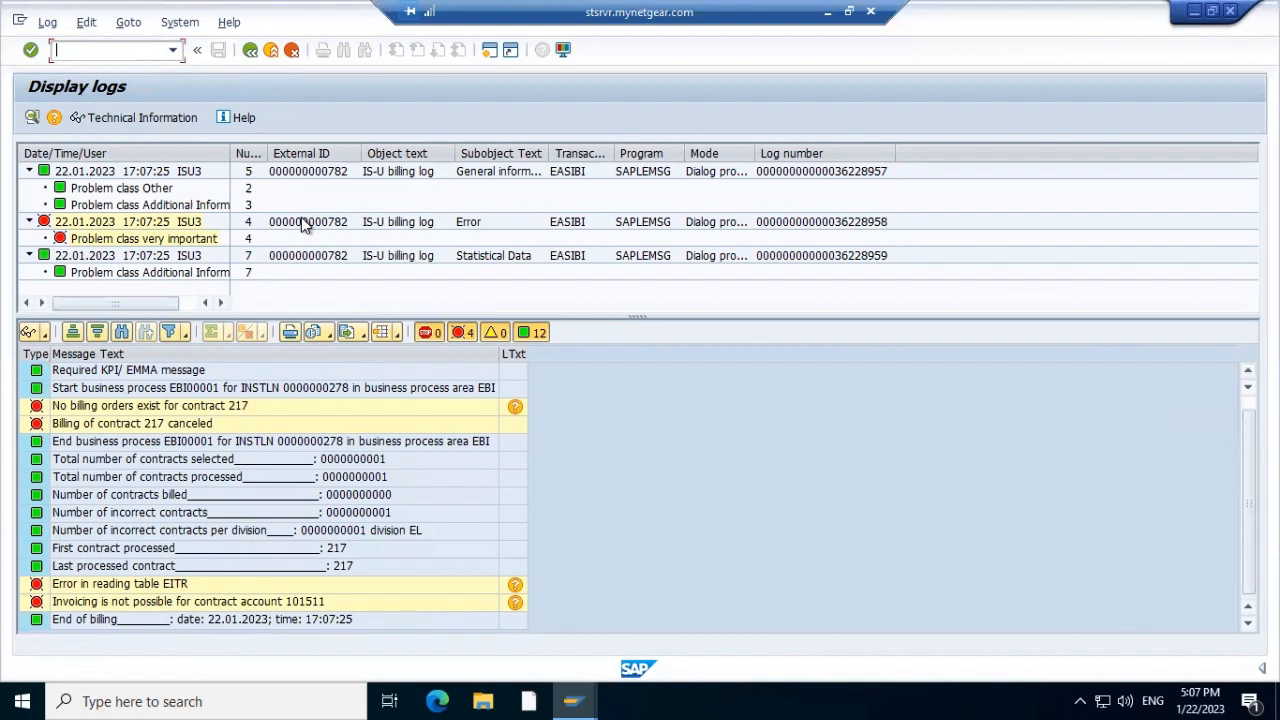
Open number range maintenance in a new session via /oesnum
{"action": "left_click", "coordinate": [172, 56]}
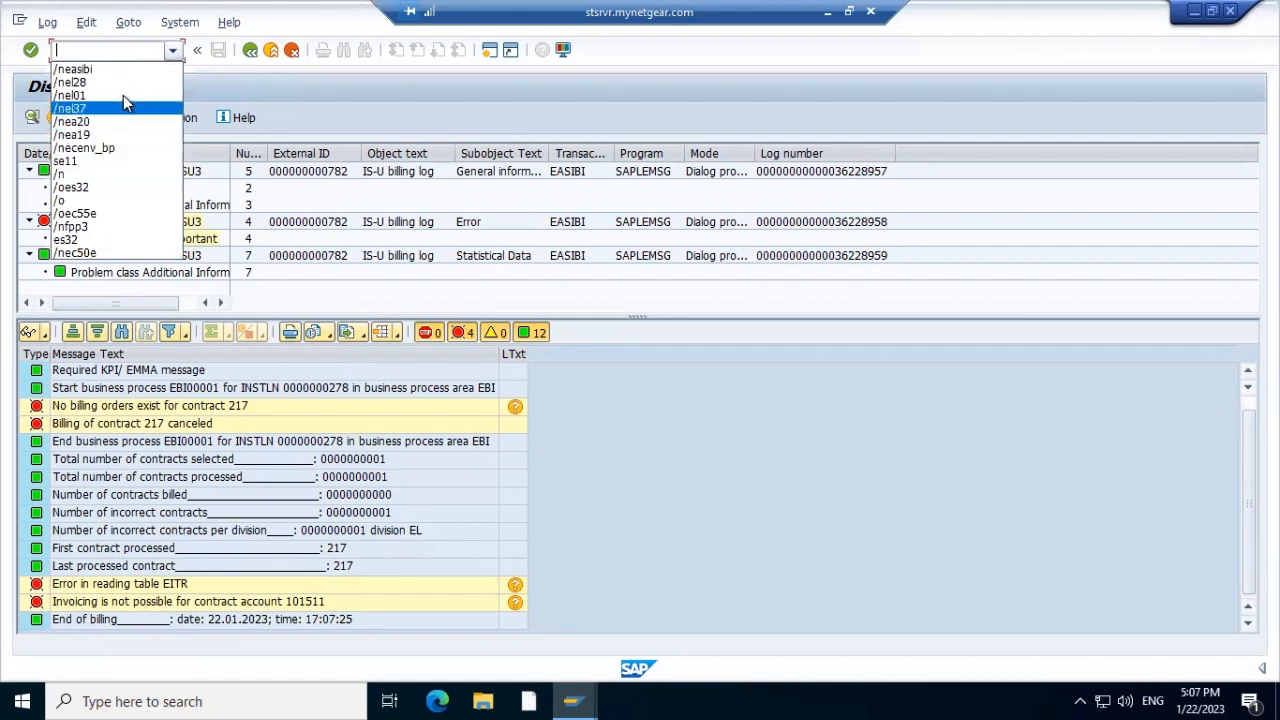
{"action": "left_click", "coordinate": [111, 176]}
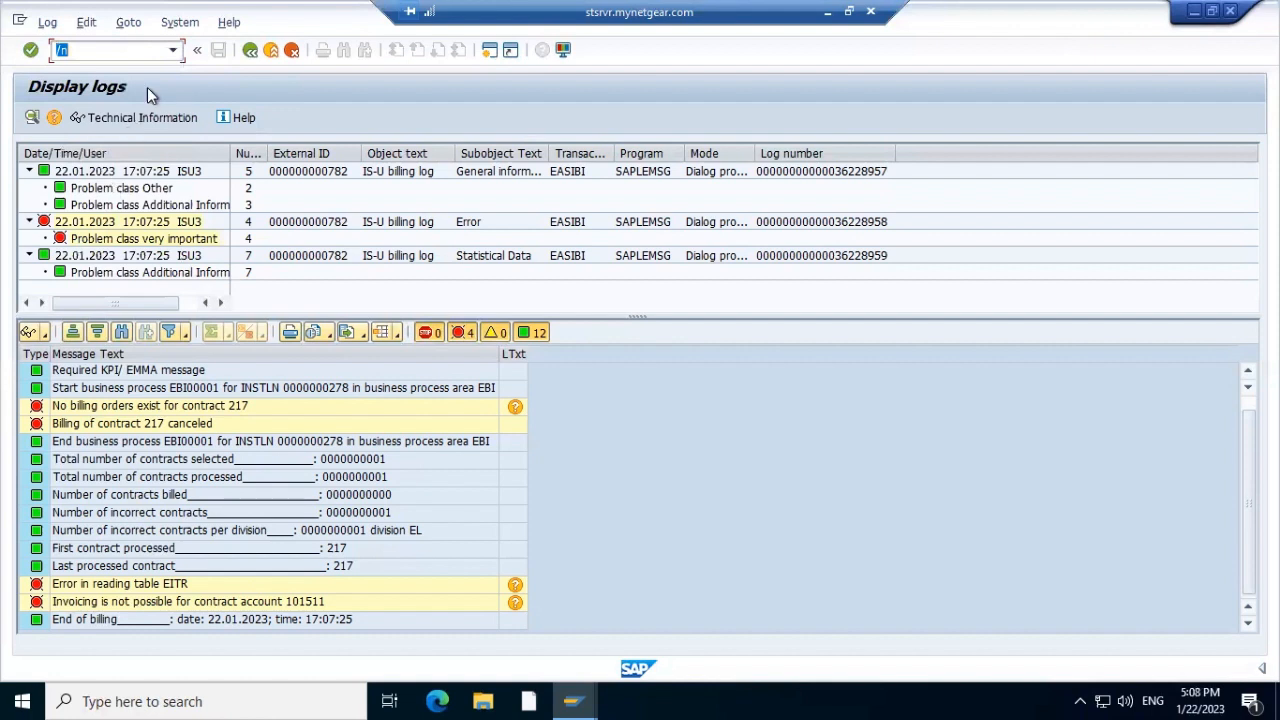
{"action": "left_click", "coordinate": [173, 54]}
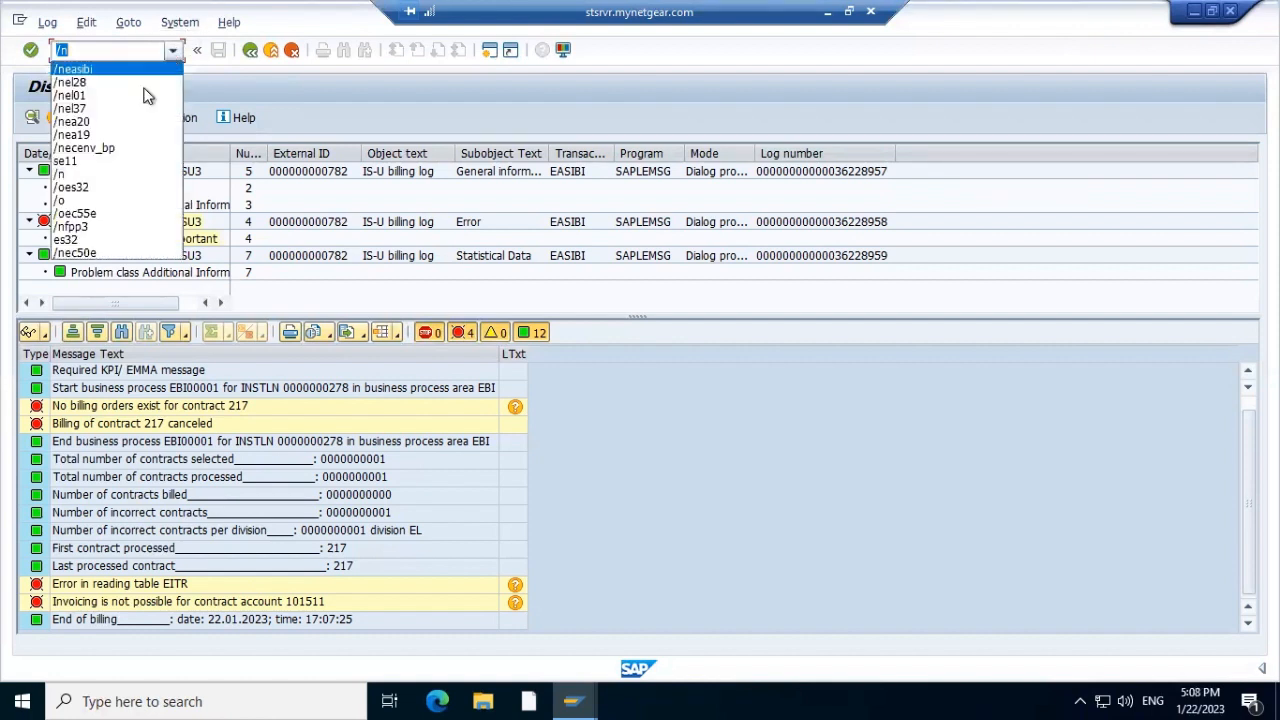
{"action": "left_click", "coordinate": [105, 189]}
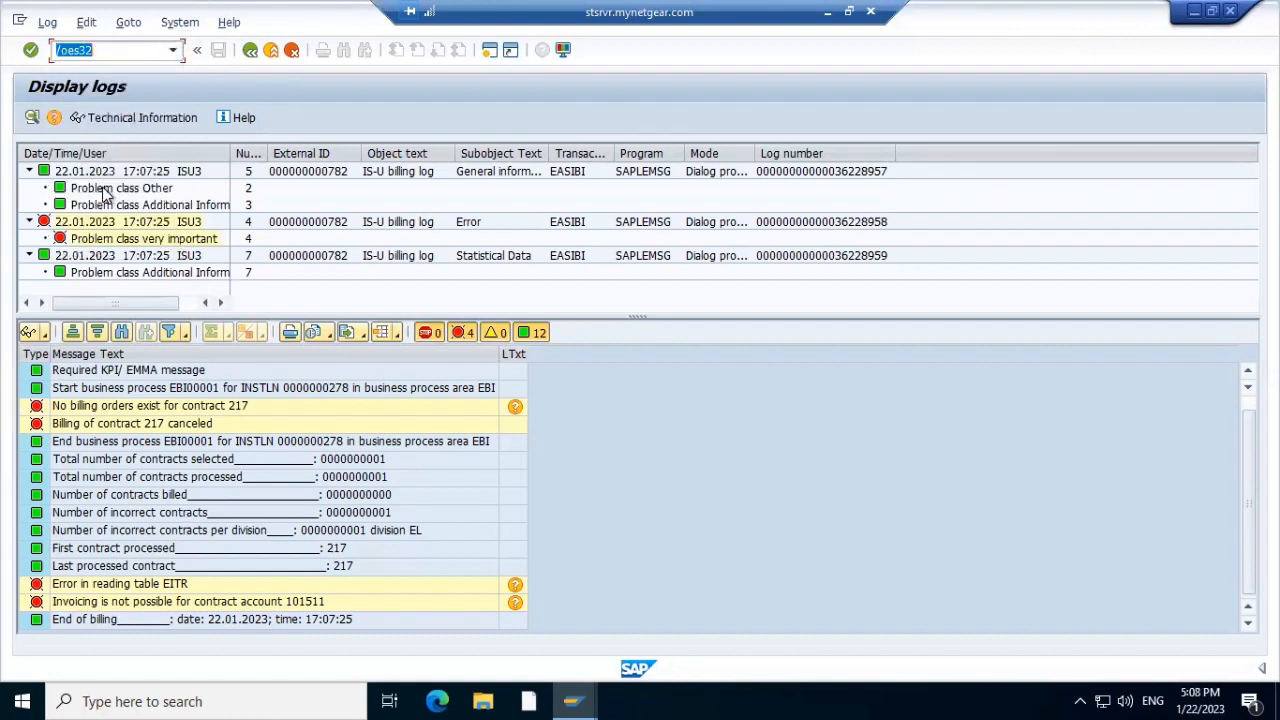
{"action": "left_click", "coordinate": [119, 49]}
{"action": "key", "text": "BackSpace"}
{"action": "key", "text": "BackSpace"}
{"action": "key", "text": "BackSpace"}
{"action": "key", "text": "BackSpace"}
{"action": "type", "text": "snum"}
{"action": "key", "text": "Return"}
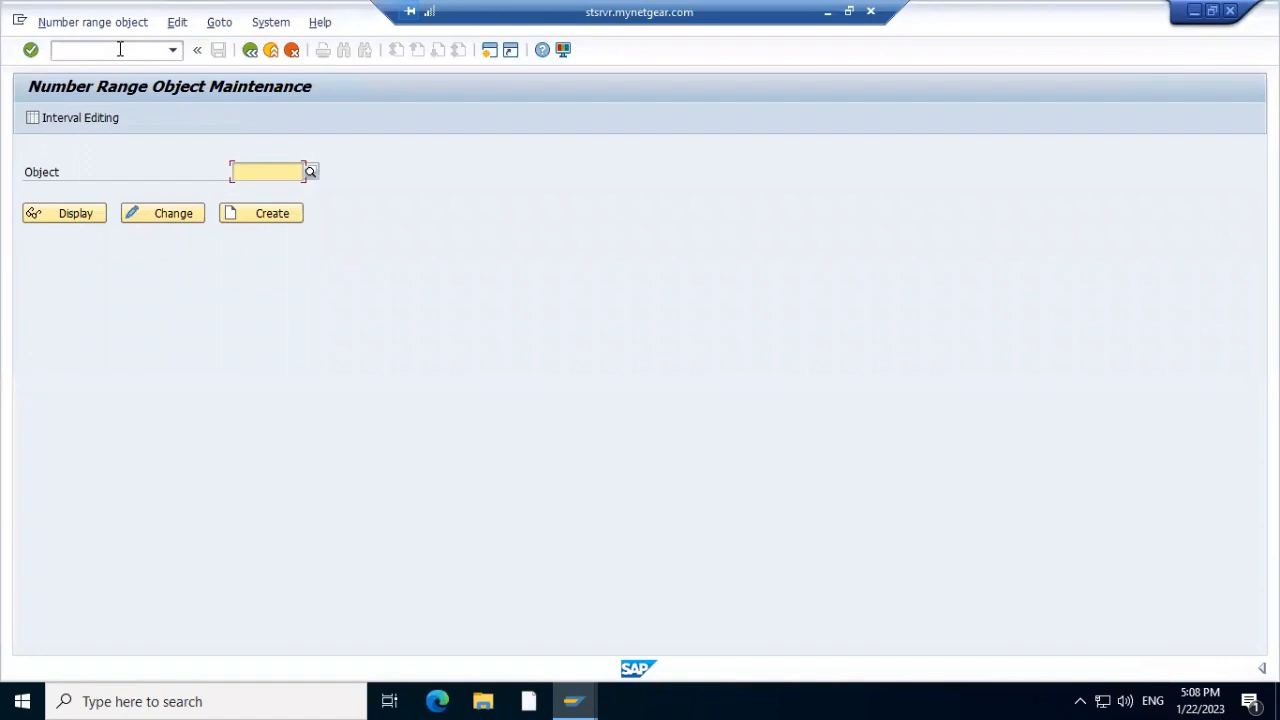
Enter object EITR and try repeatedly to edit its number range intervals
{"action": "key", "text": "alt+Tab"}
{"action": "key", "text": "alt+Tab"}
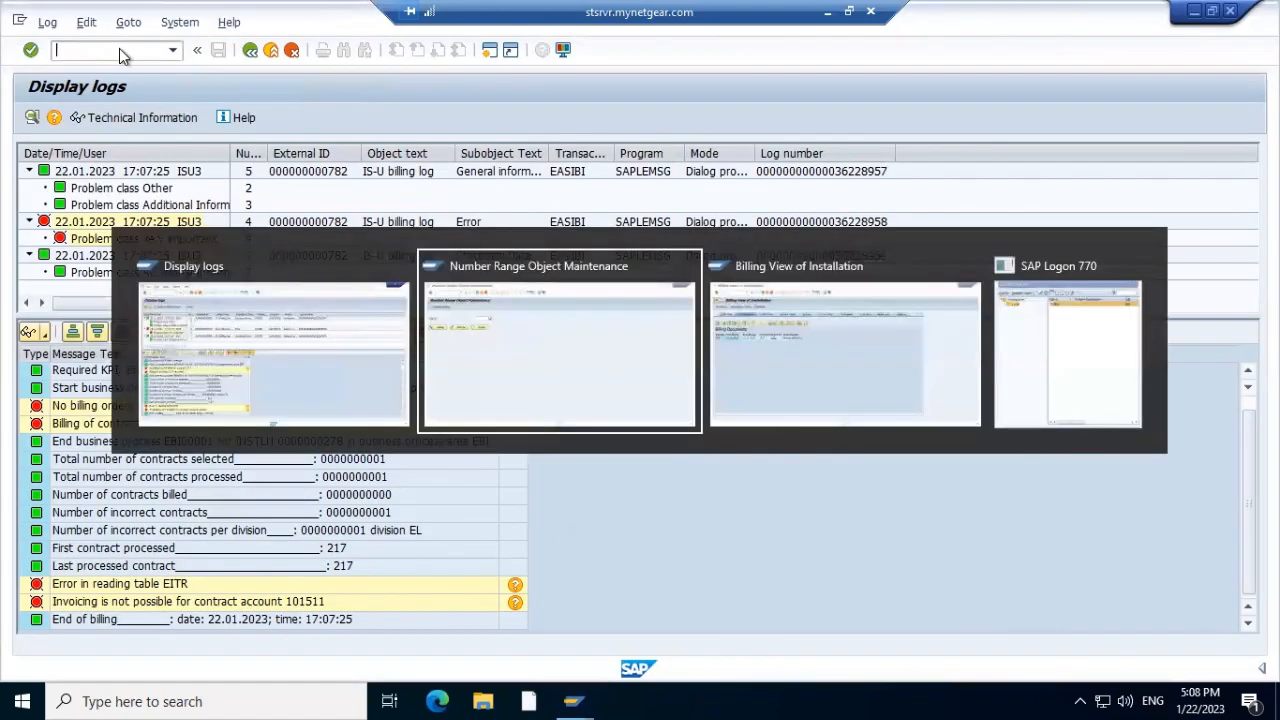
{"action": "type", "text": "E"}
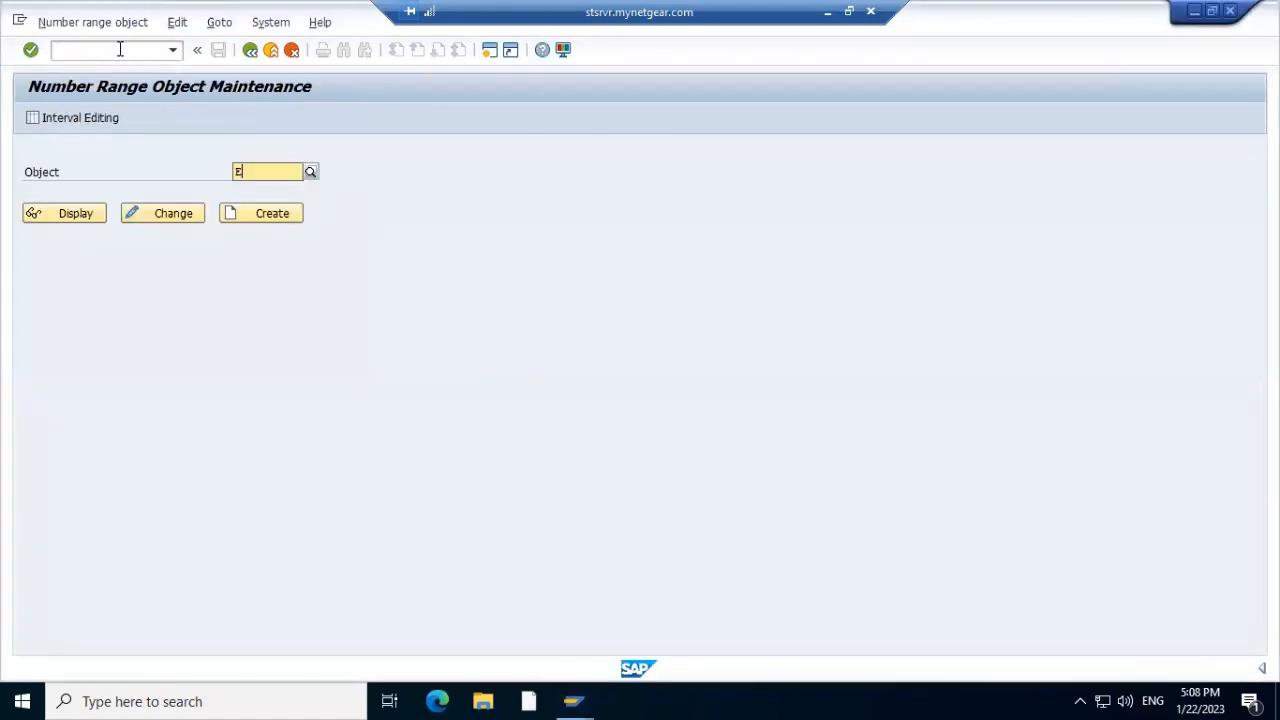
{"action": "type", "text": "ITR"}
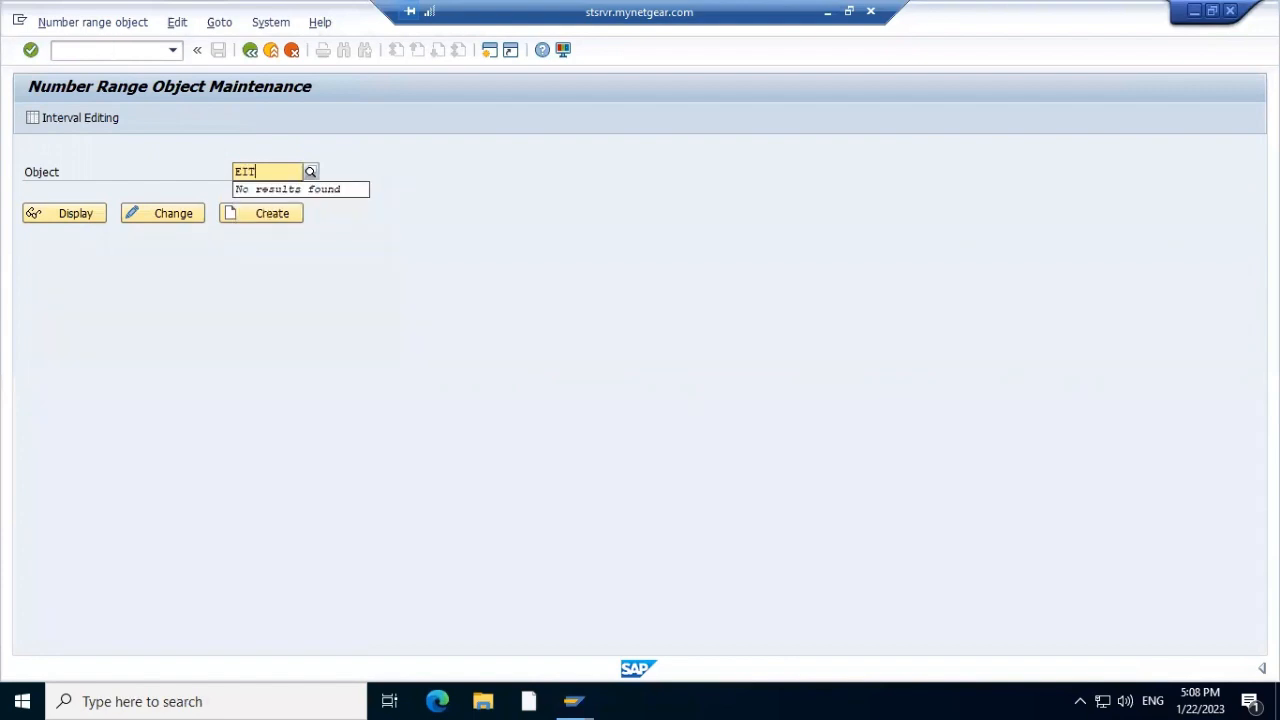
{"action": "left_click", "coordinate": [54, 332]}
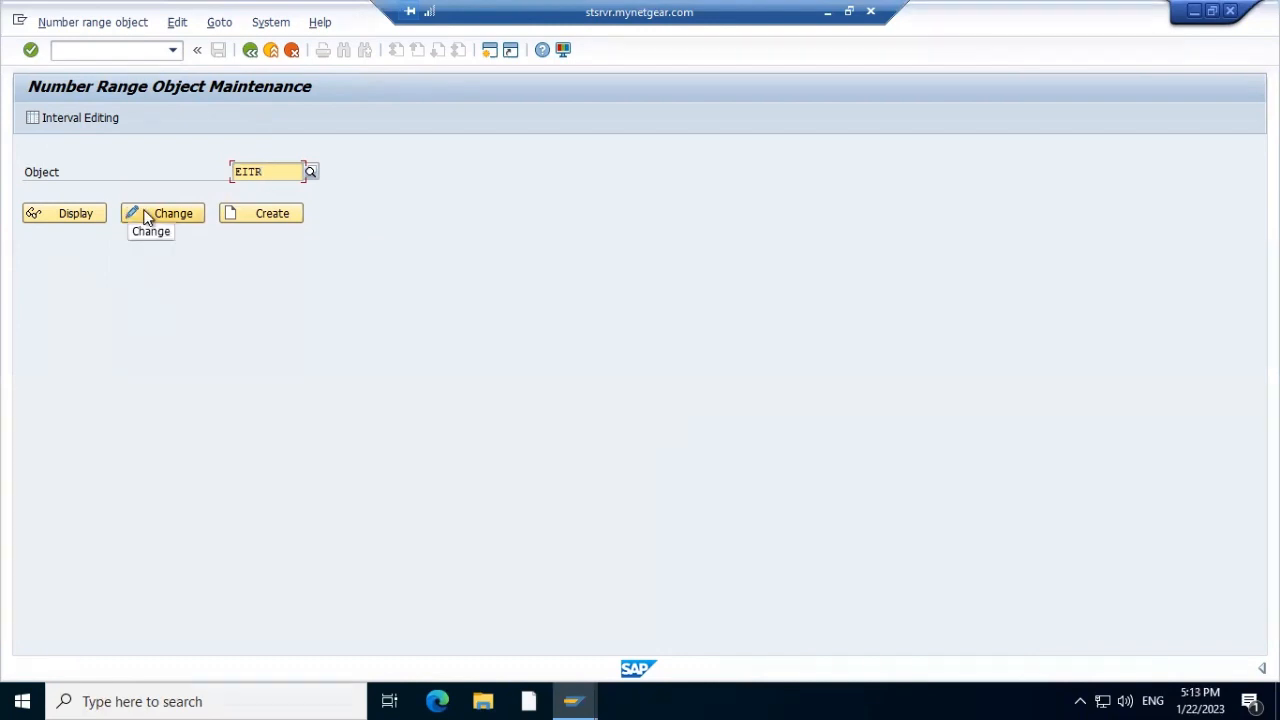
{"action": "left_click", "coordinate": [146, 216]}
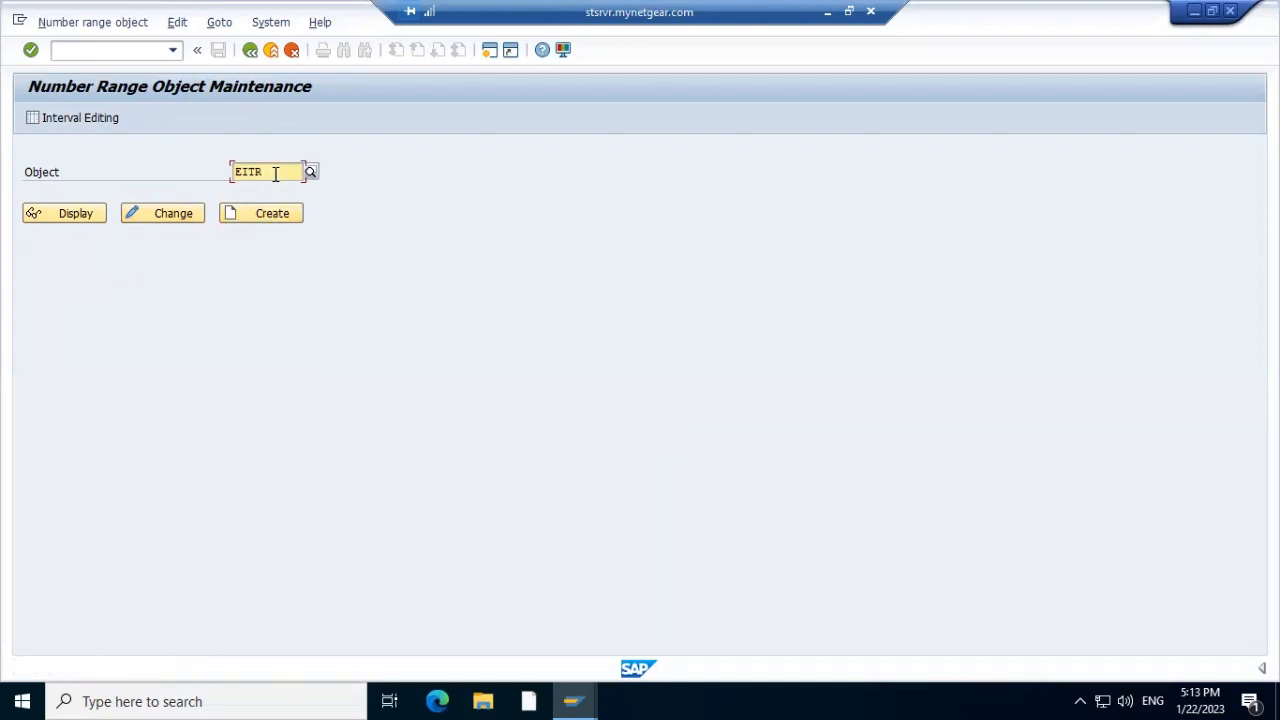
{"action": "left_click", "coordinate": [76, 120]}
{"action": "left_click", "coordinate": [74, 117]}
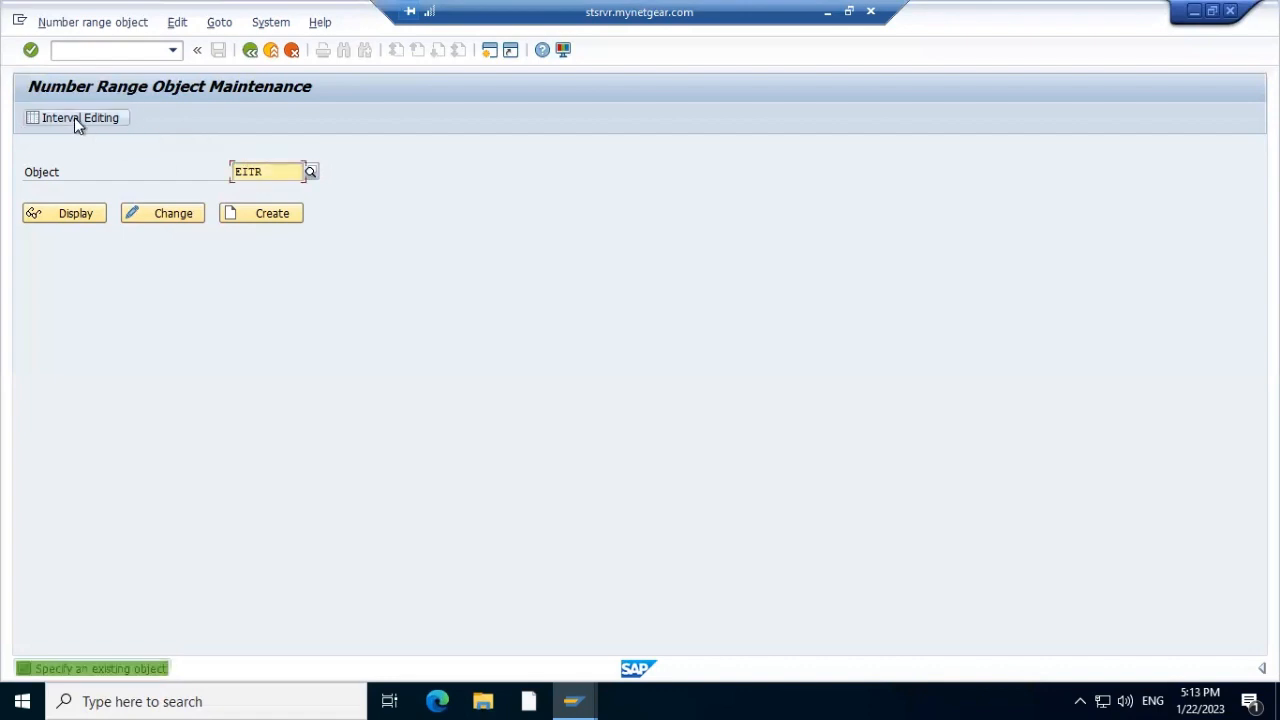
{"action": "left_click", "coordinate": [74, 119]}
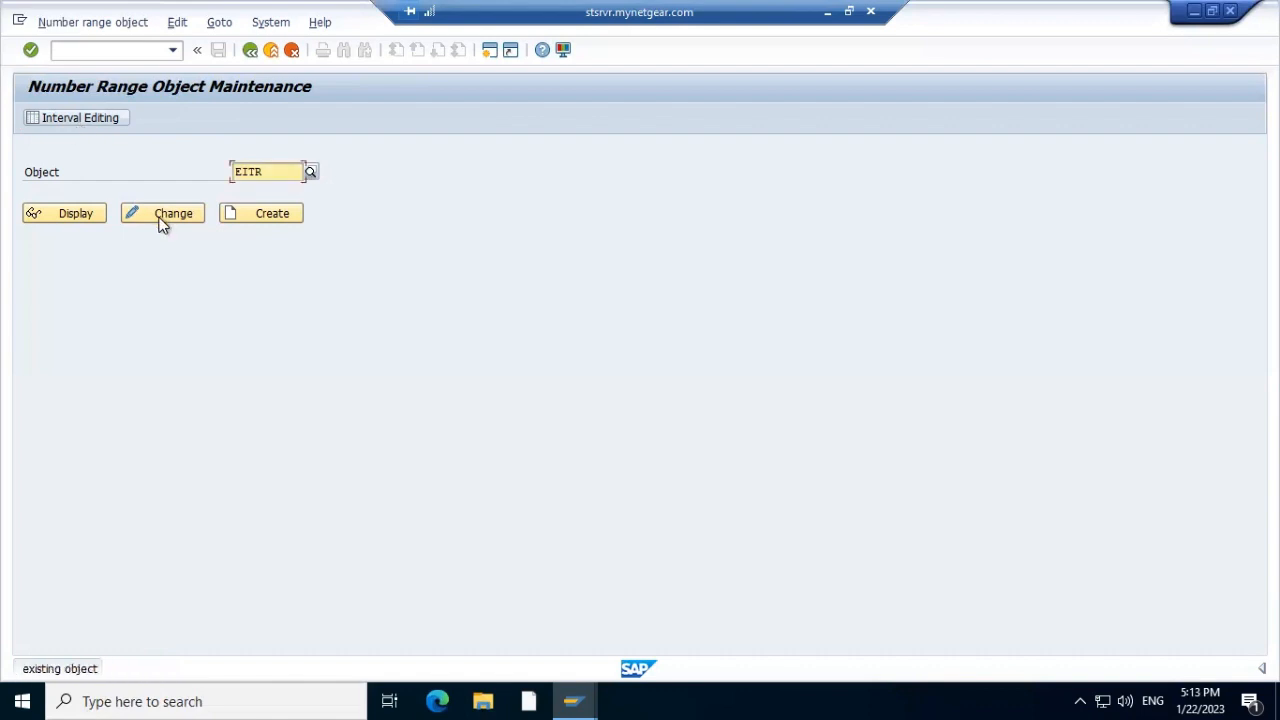
{"action": "left_click", "coordinate": [155, 215]}
Start creating EITR, decline saving, and back out to SAP Easy Access
{"action": "left_click", "coordinate": [272, 214]}
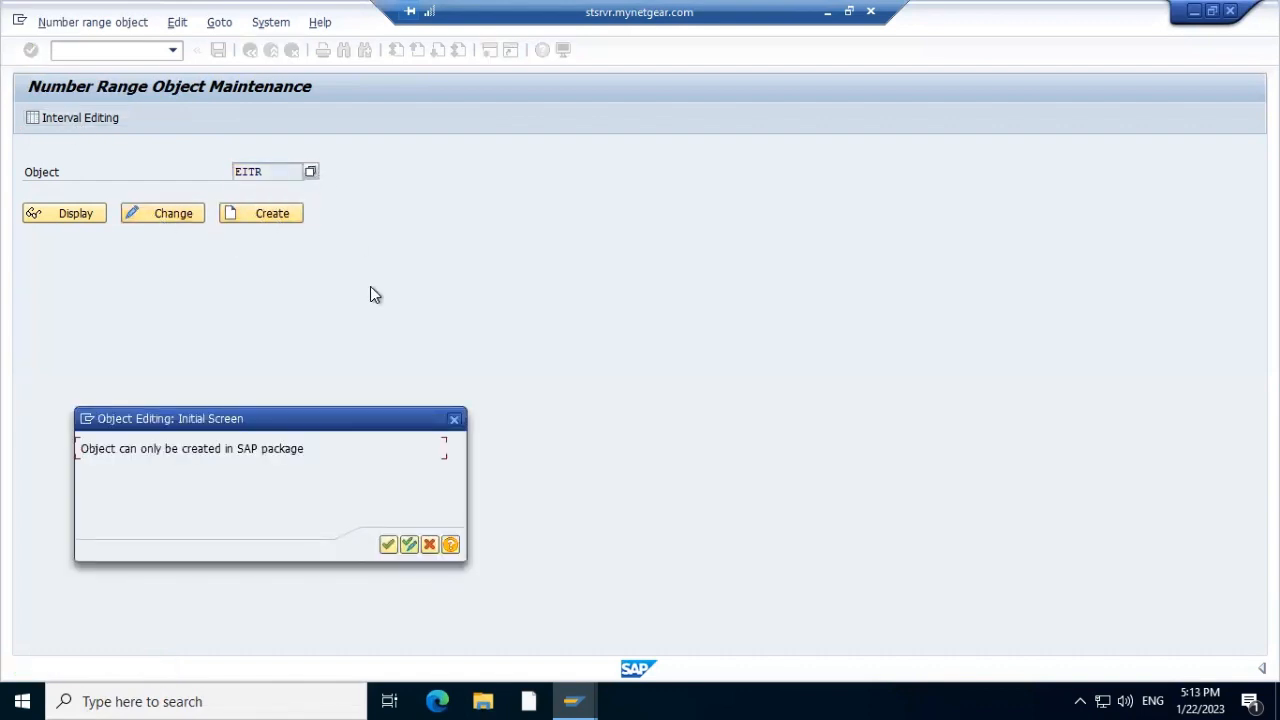
{"action": "left_click", "coordinate": [388, 545]}
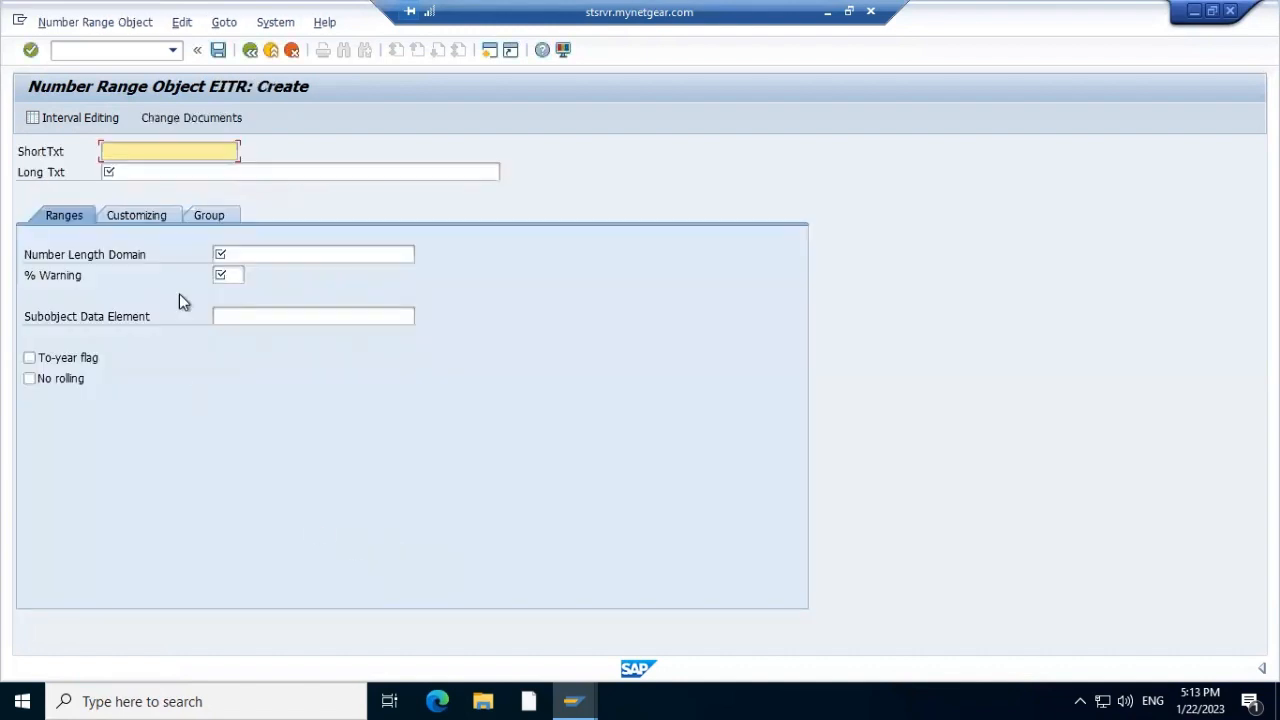
{"action": "left_click", "coordinate": [65, 119]}
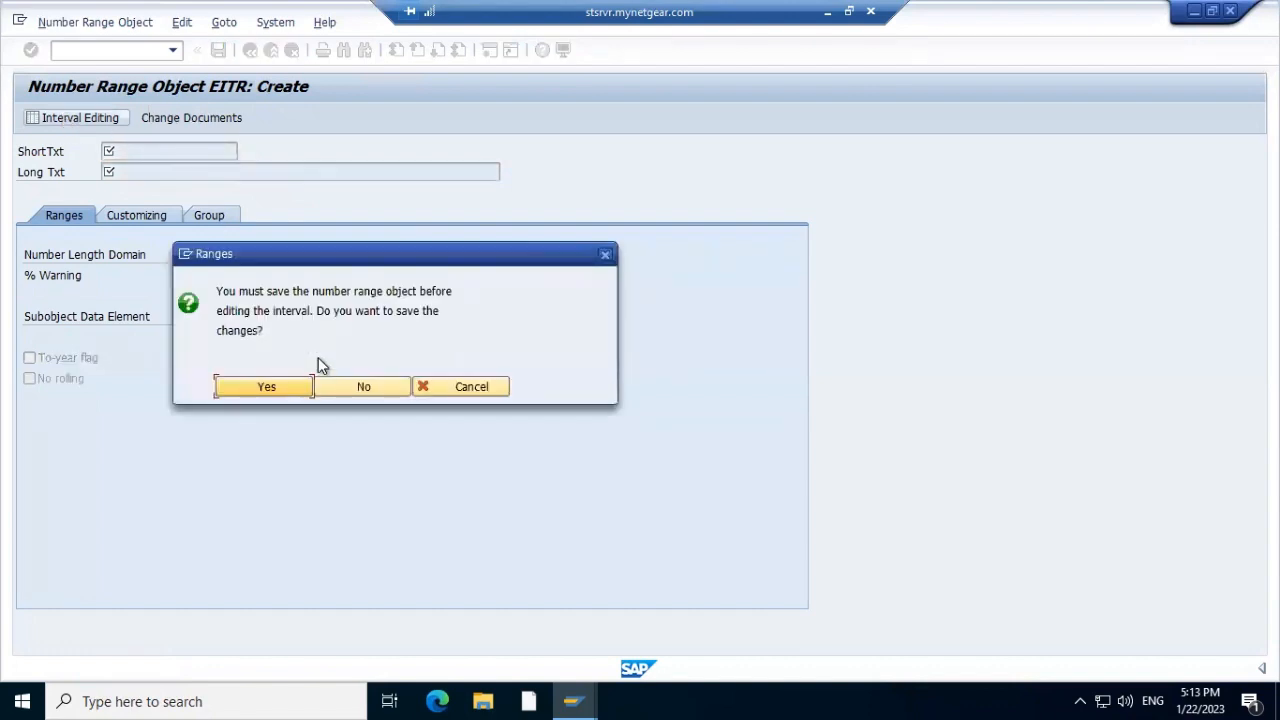
{"action": "left_click", "coordinate": [380, 391]}
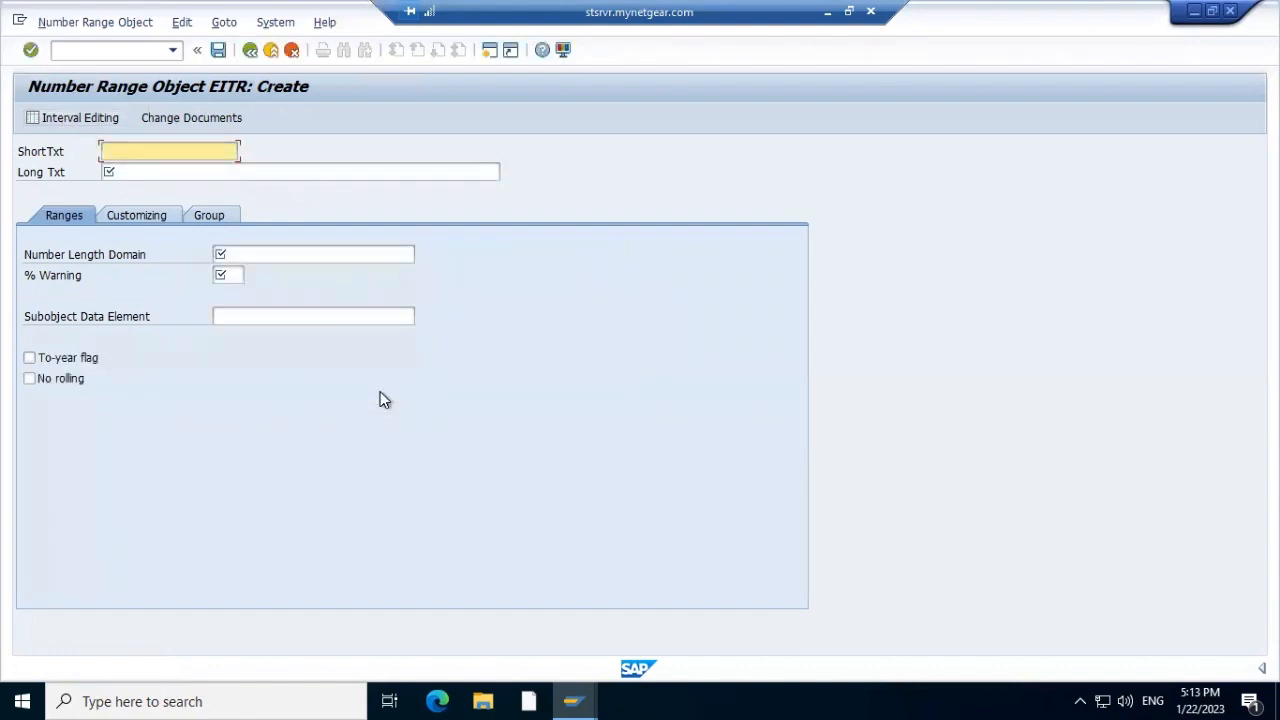
{"action": "key", "text": "F3"}
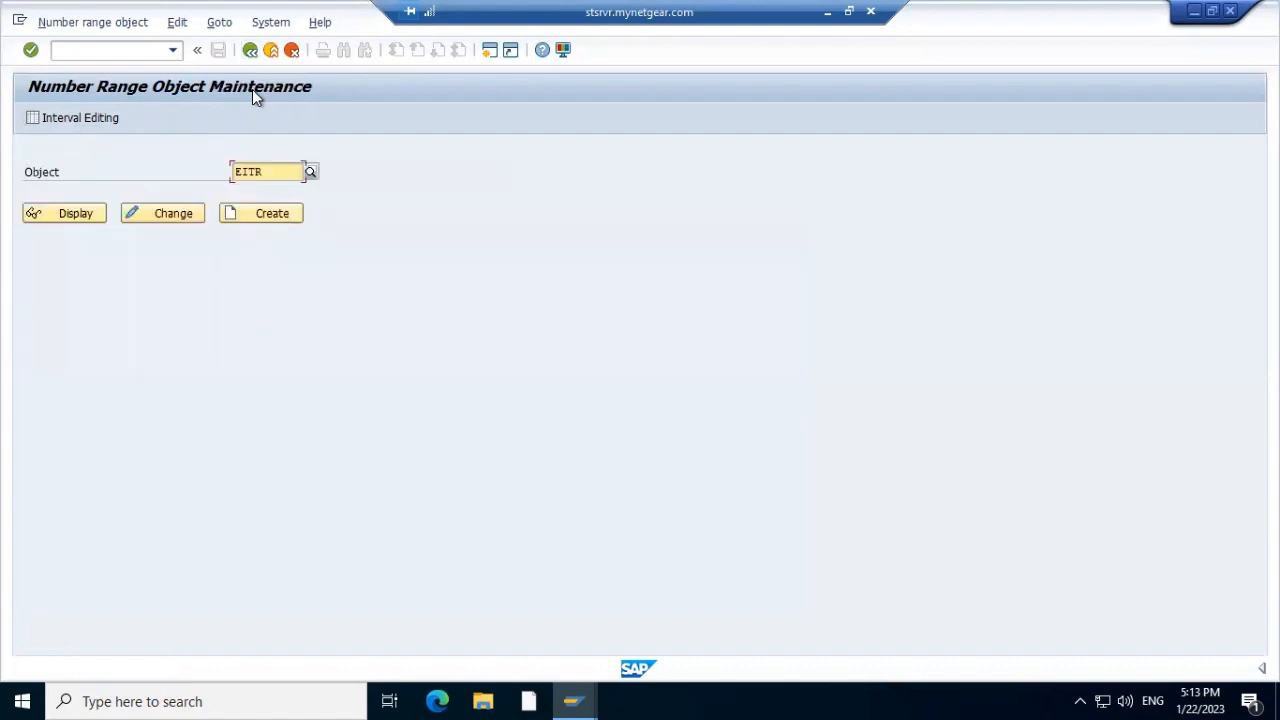
{"action": "key", "text": "F3"}
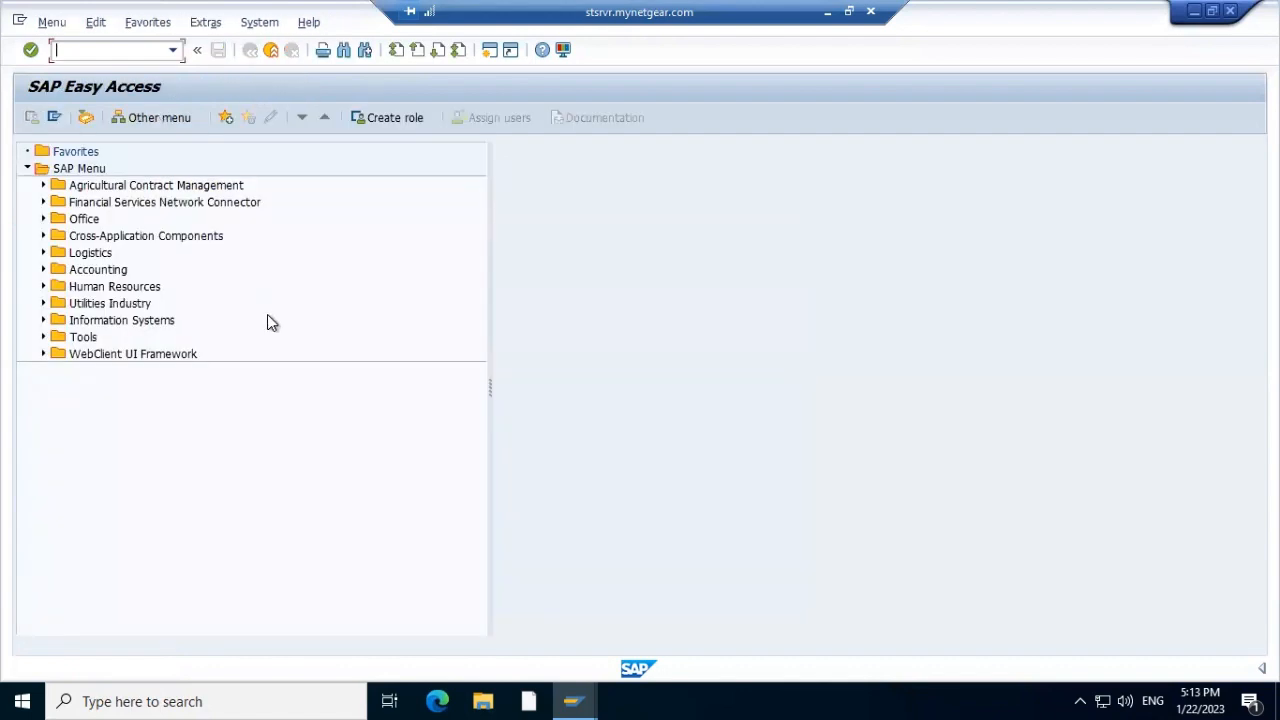
Display the definition of table EITR in SE11
{"action": "type", "text": "se11"}
{"action": "key", "text": "Return"}
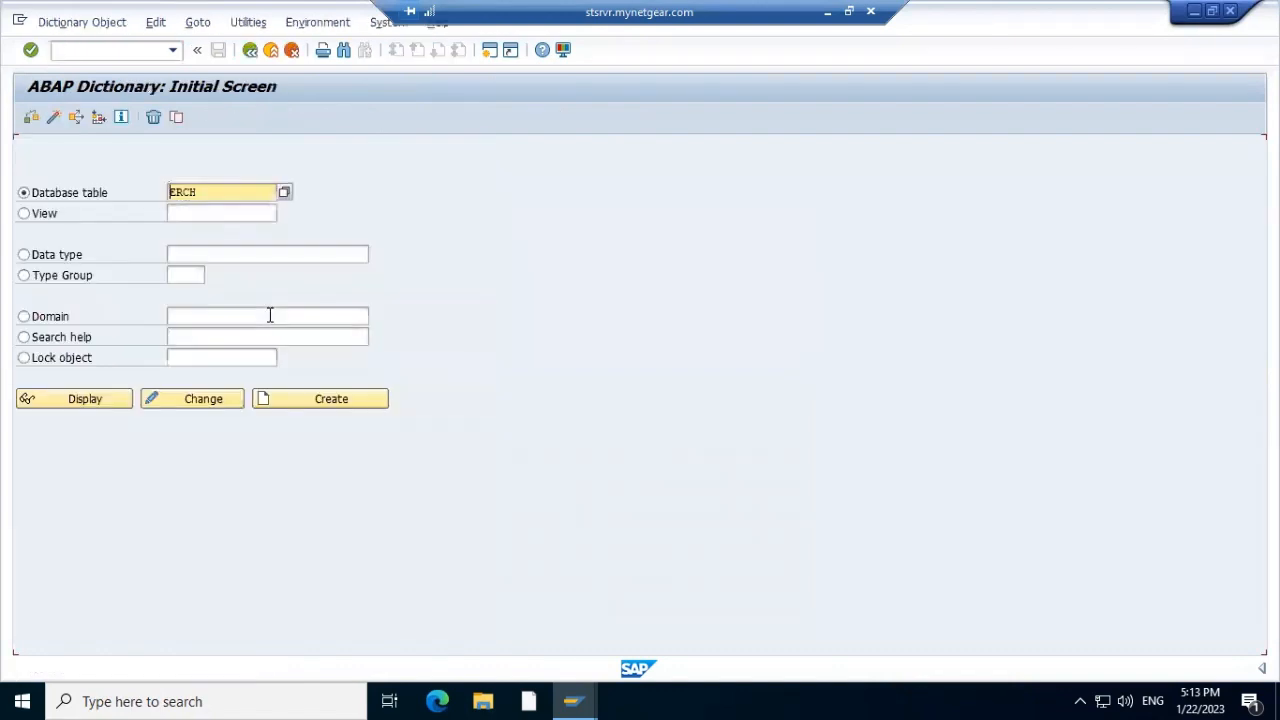
{"action": "key", "text": "Delete"}
{"action": "key", "text": "Delete"}
{"action": "key", "text": "Delete"}
{"action": "key", "text": "Delete"}
{"action": "type", "text": "e"}
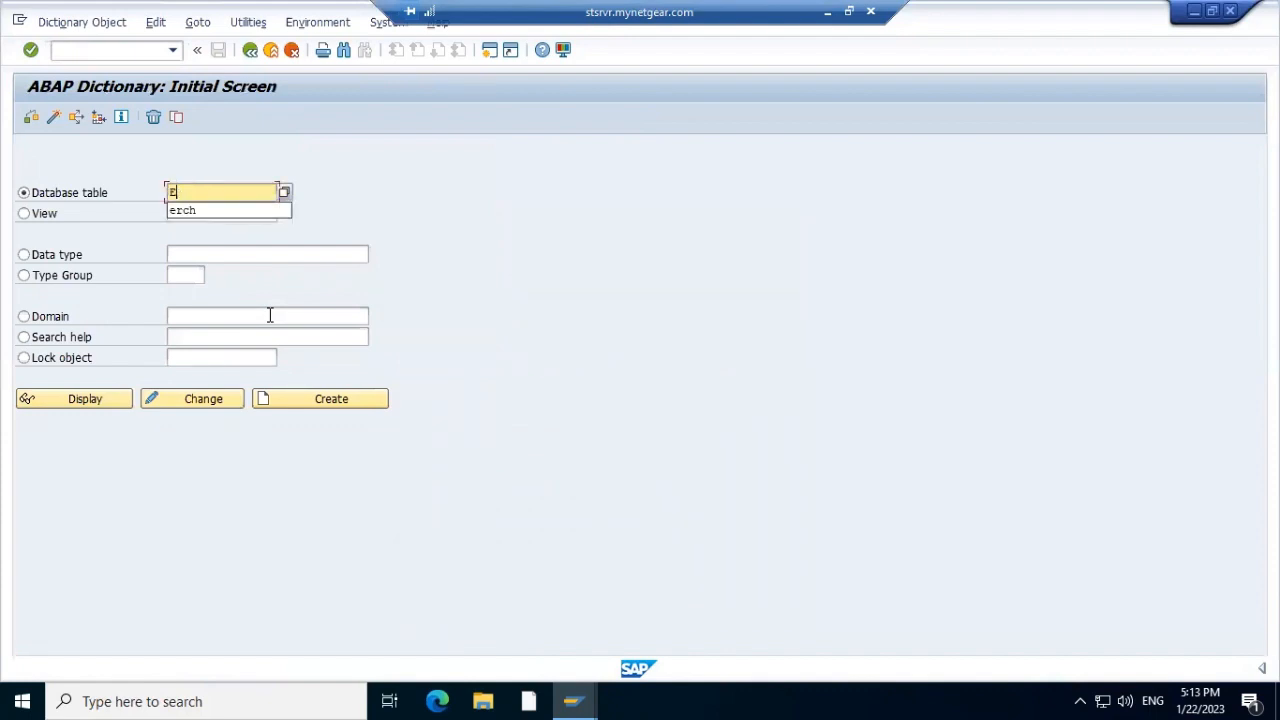
{"action": "type", "text": "i"}
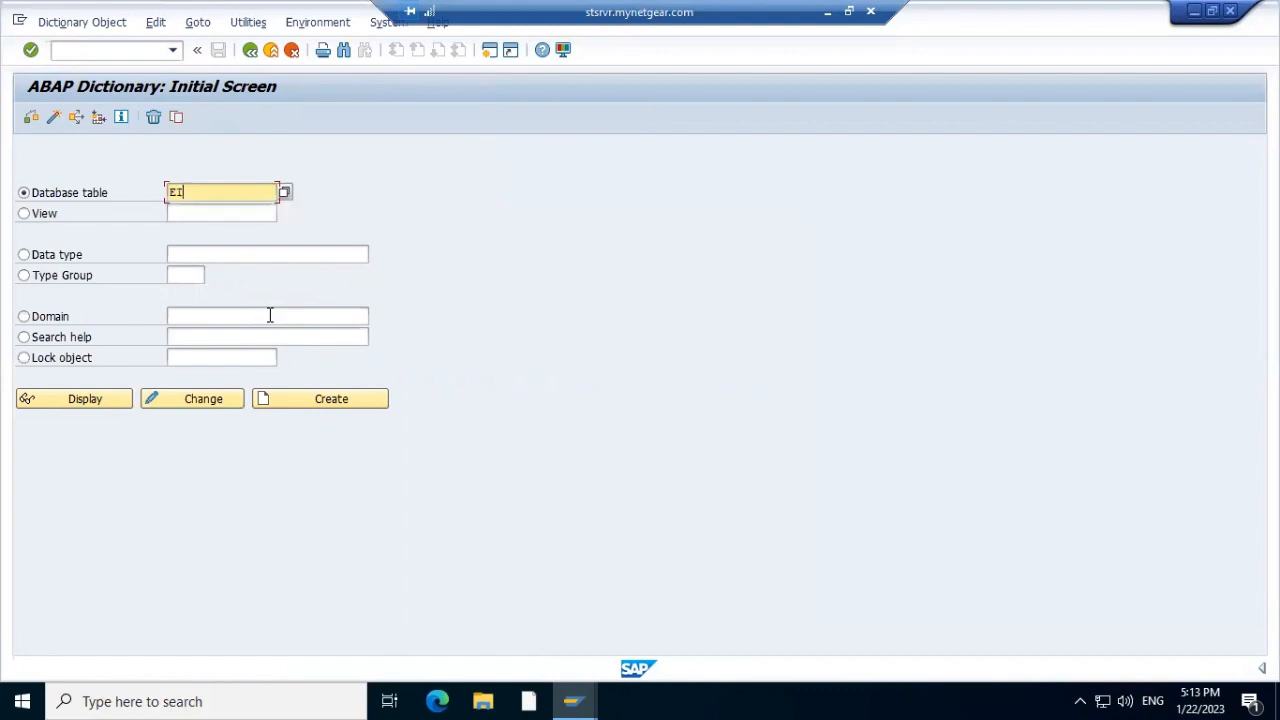
{"action": "type", "text": "trr"}
{"action": "key", "text": "BackSpace"}
{"action": "left_click", "coordinate": [87, 404]}
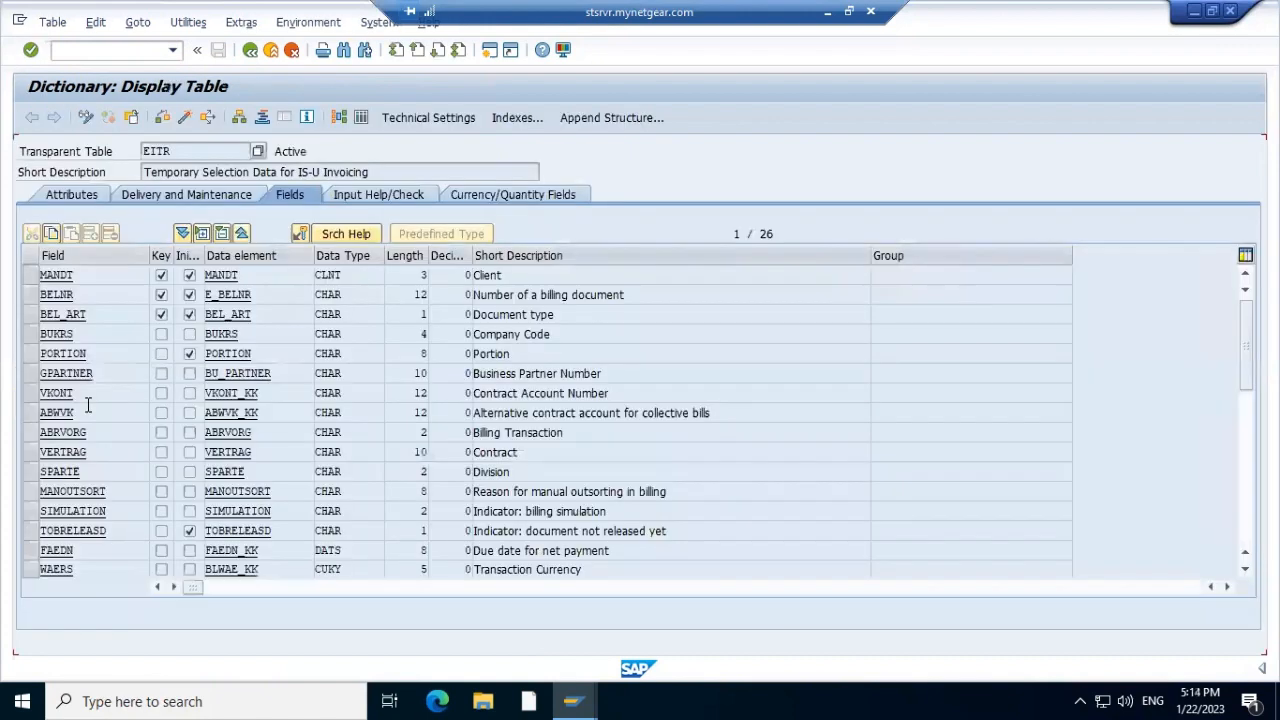
List all 36 EITR entries in the Data Browser and scroll through the columns
{"action": "left_click", "coordinate": [361, 118]}
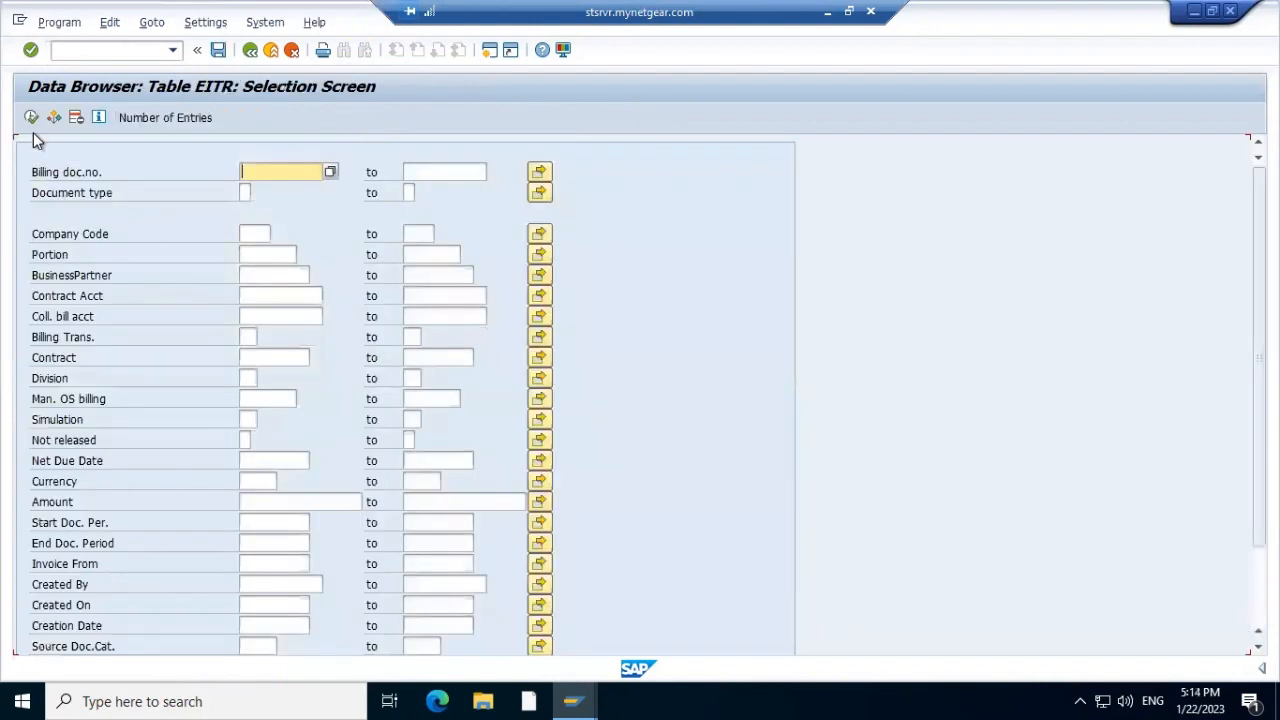
{"action": "left_click", "coordinate": [37, 129]}
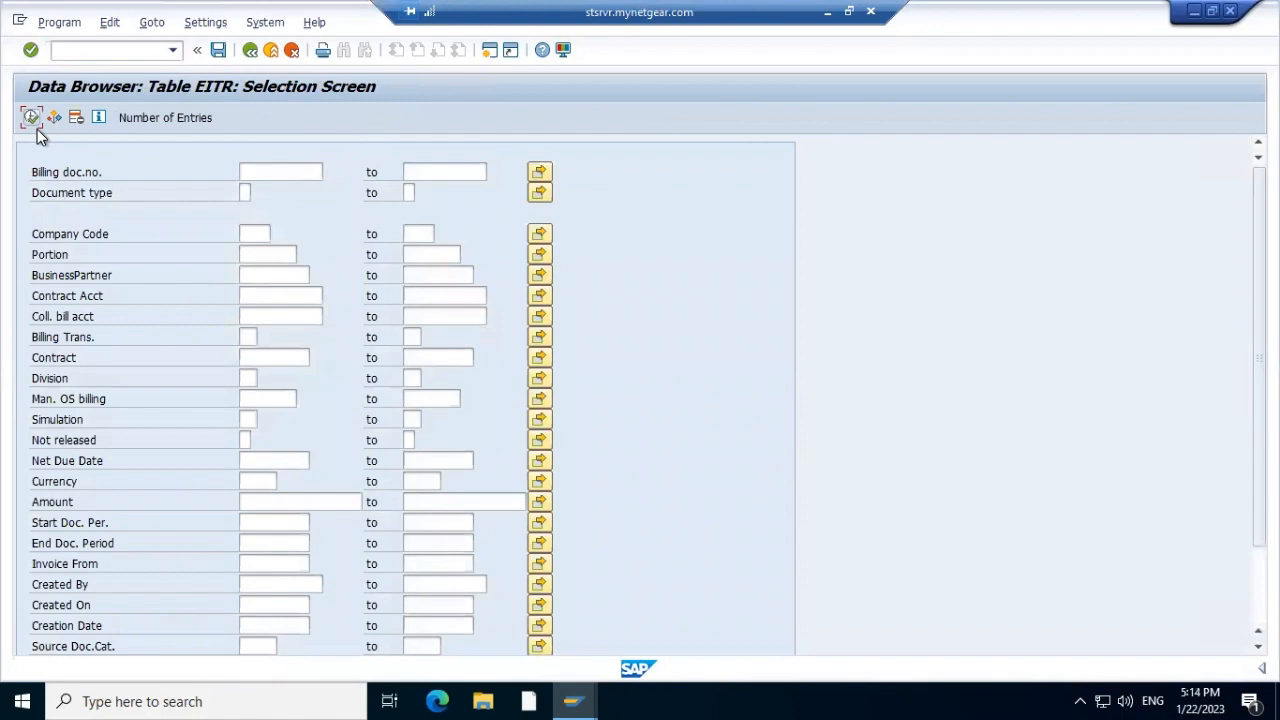
{"action": "left_click", "coordinate": [31, 119]}
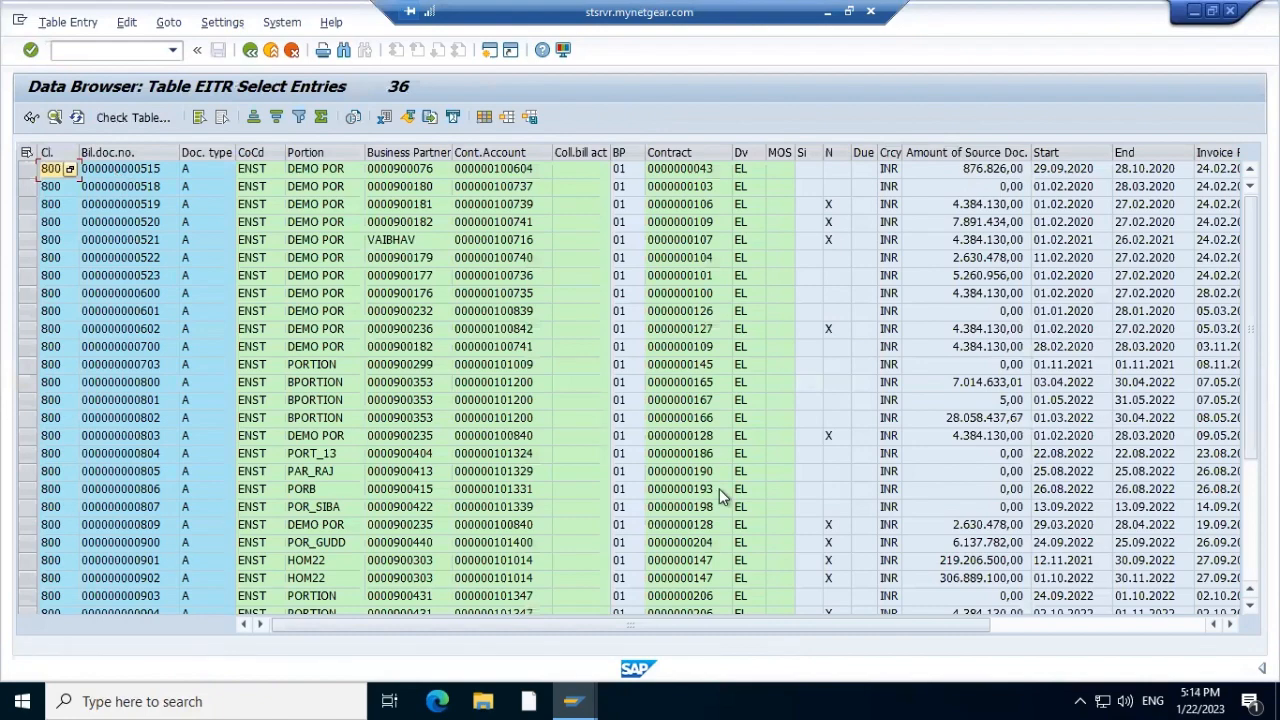
{"action": "left_click", "coordinate": [1146, 624]}
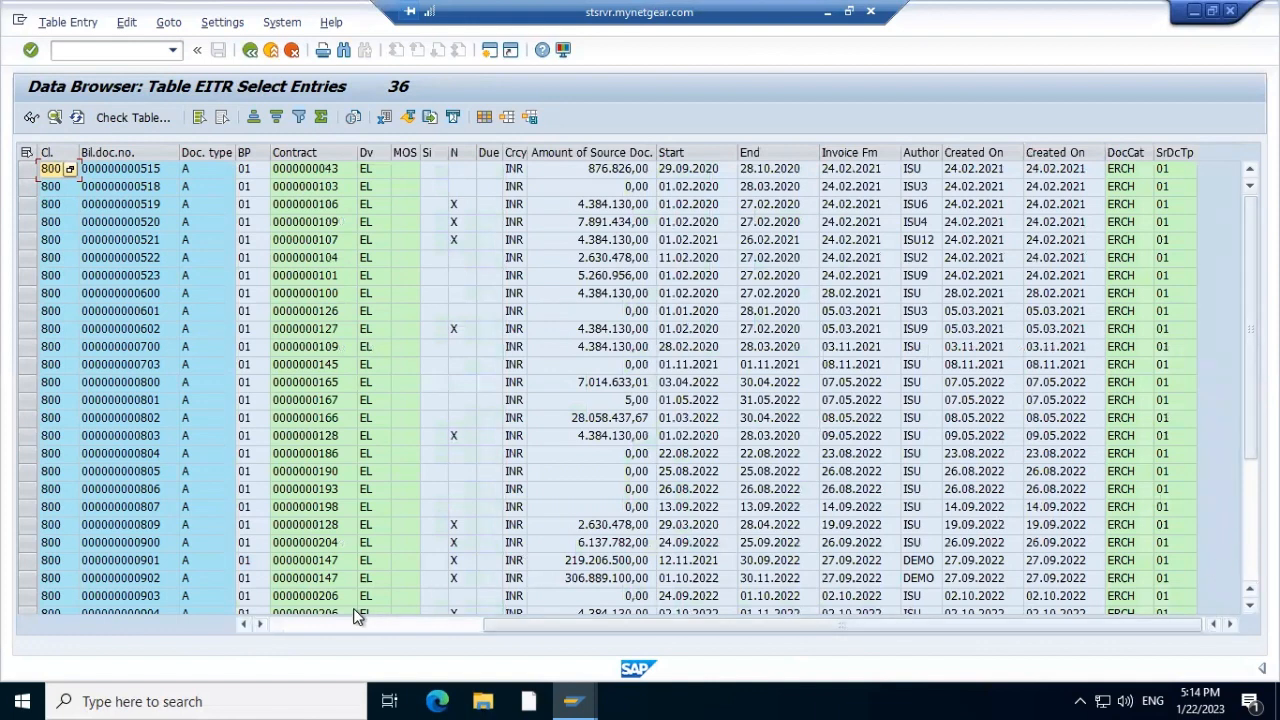
{"action": "left_click", "coordinate": [316, 627]}
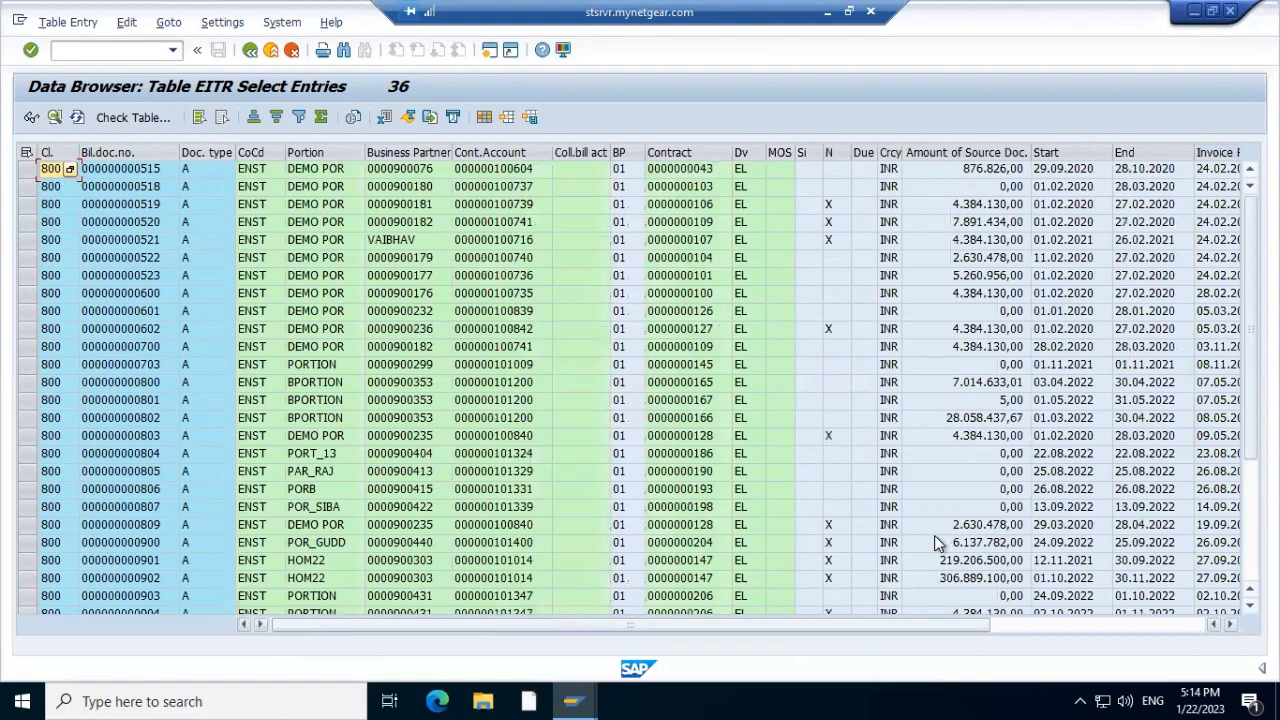
{"action": "scroll", "coordinate": [316, 627], "scroll_direction": "right", "scroll_amount": 3}
{"action": "scroll", "coordinate": [404, 688], "scroll_direction": "down", "scroll_amount": 4}
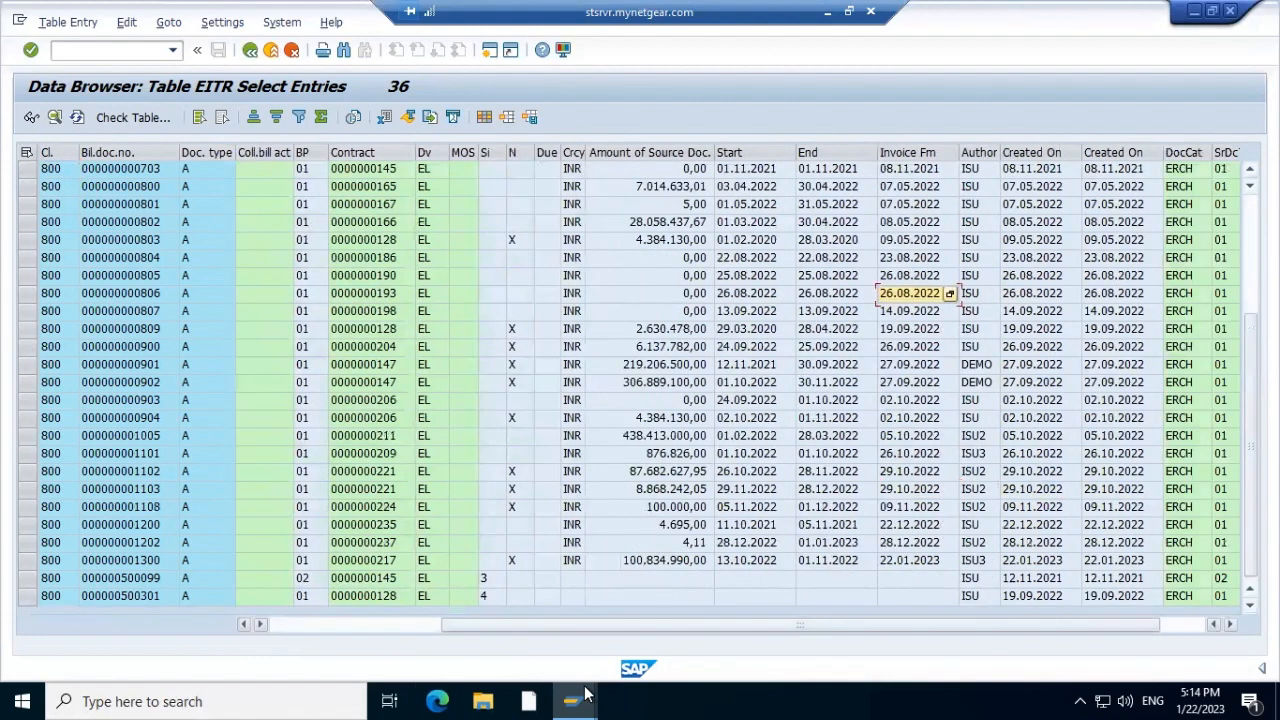
Read the long-text explanation of the EITR invoicing error in the billing log
{"action": "mouse_move", "coordinate": [570, 695]}
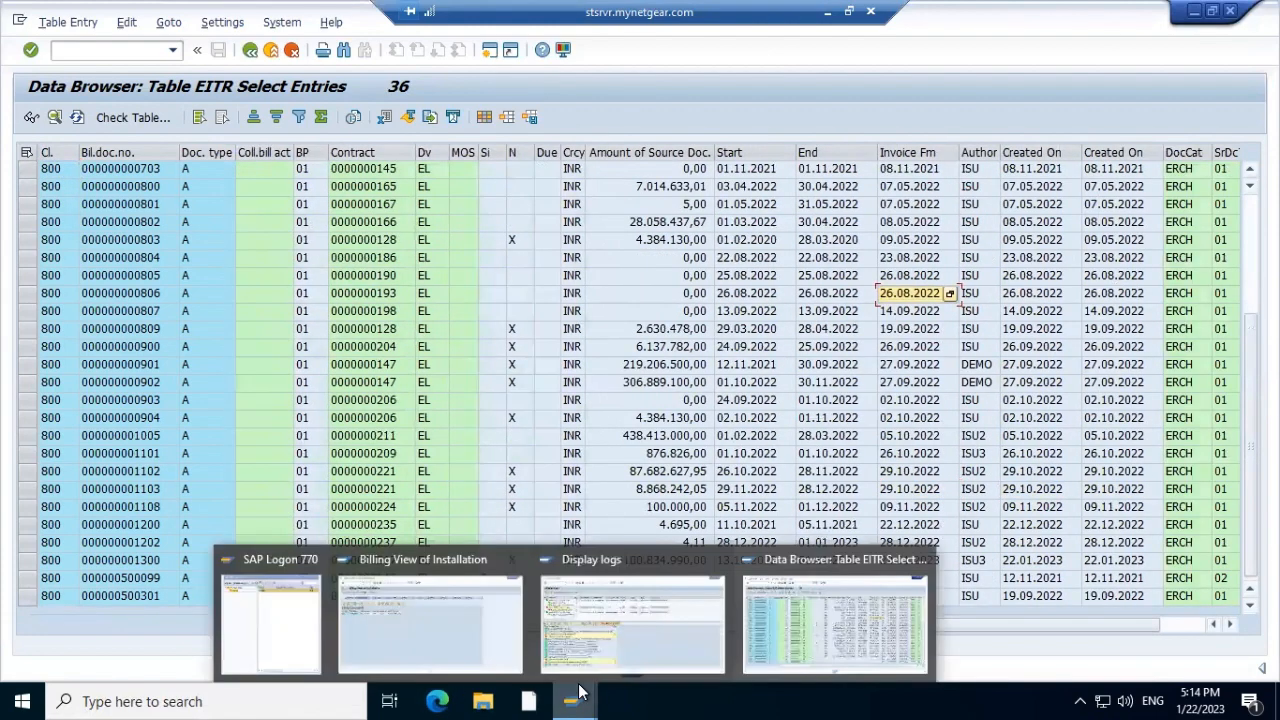
{"action": "left_click", "coordinate": [593, 621]}
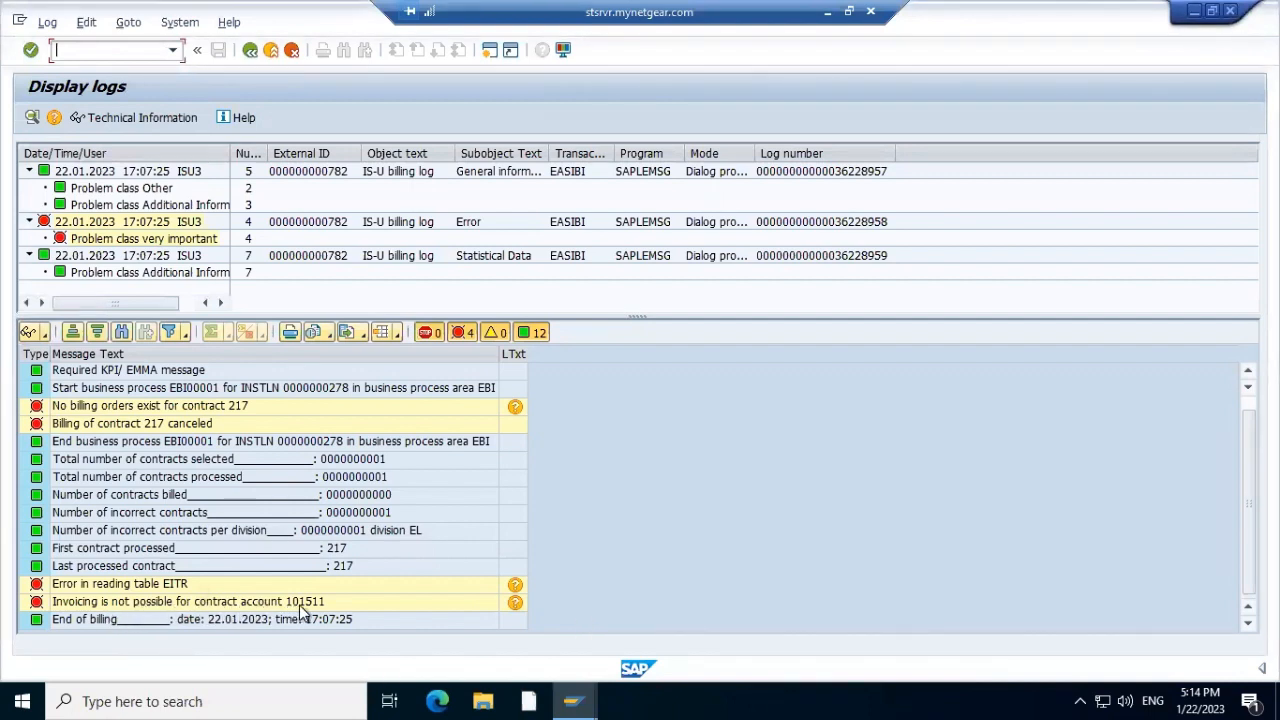
{"action": "left_click", "coordinate": [515, 604]}
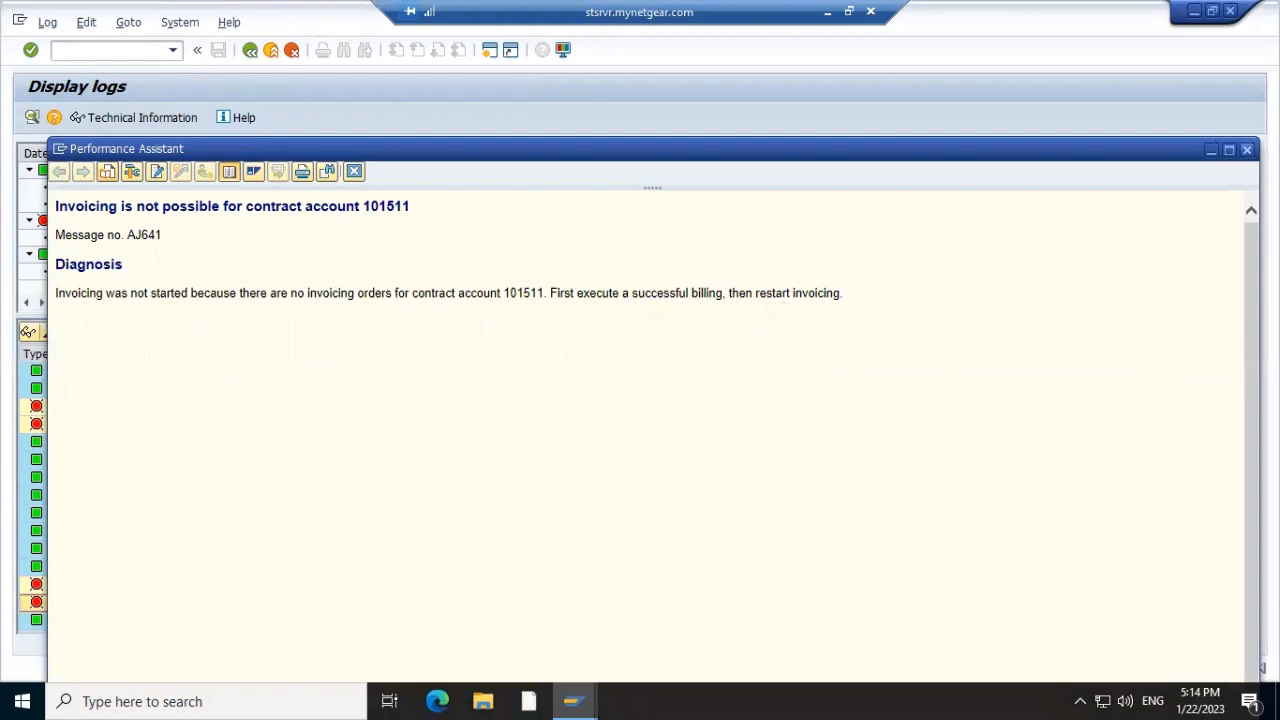
{"action": "left_click", "coordinate": [1246, 149]}
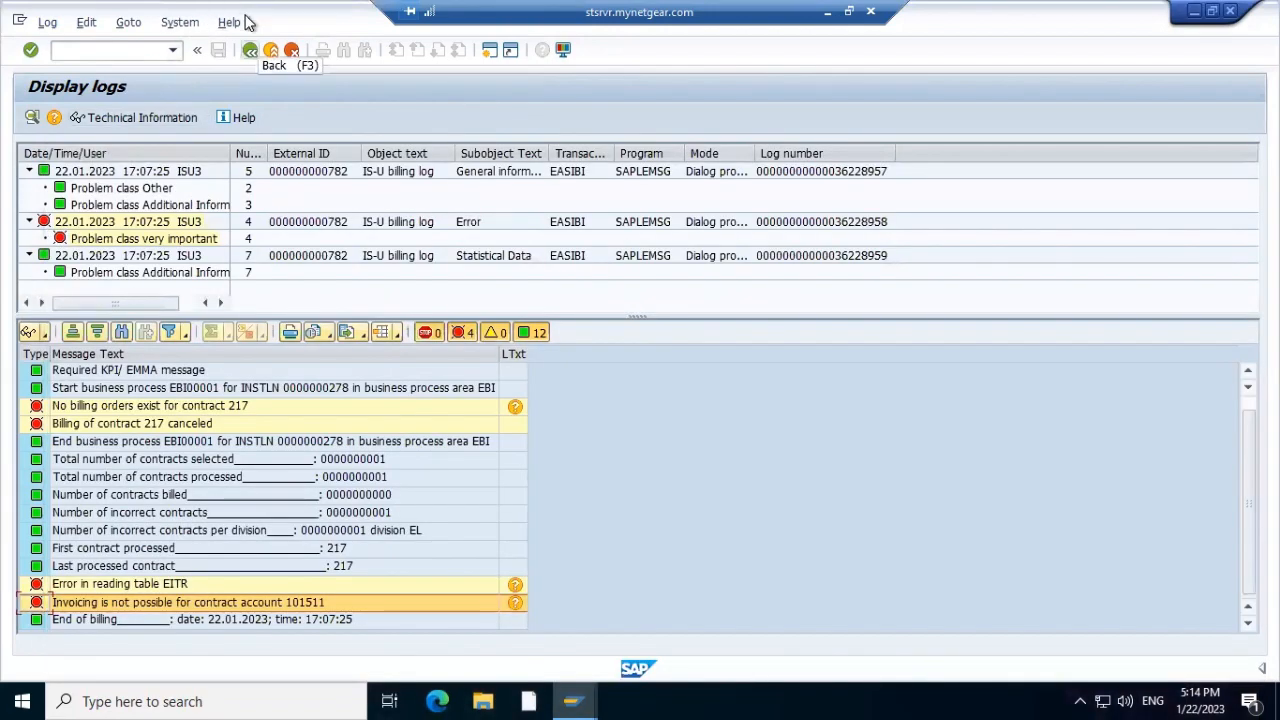
Rerun the individual bill for installation 278 and open the terminated bill's log
{"action": "left_click", "coordinate": [250, 50]}
{"action": "left_click", "coordinate": [250, 50]}
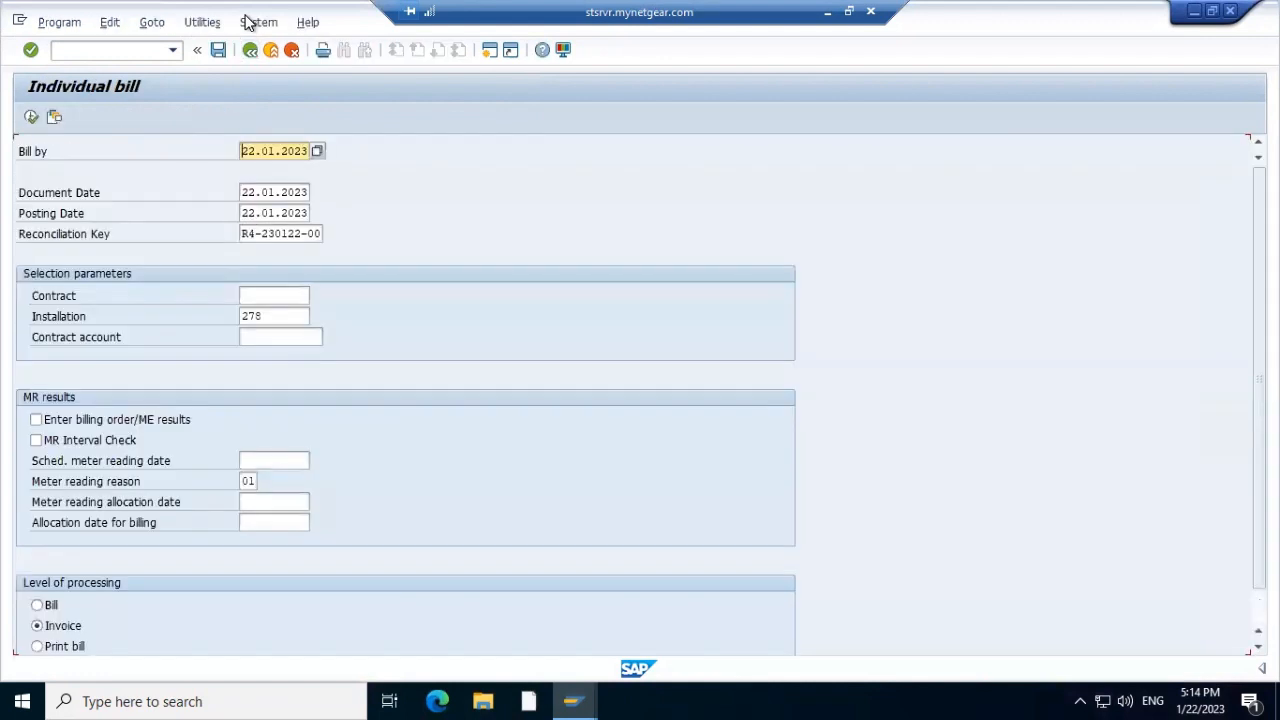
{"action": "left_click", "coordinate": [31, 118]}
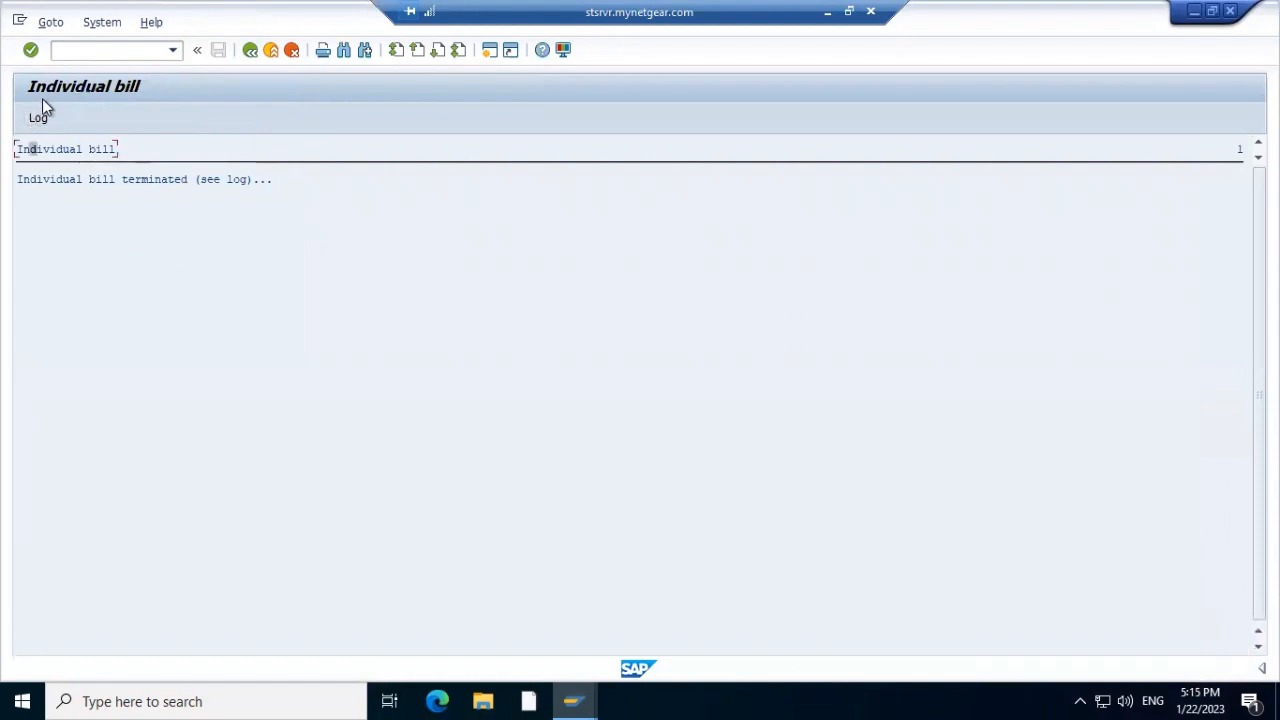
{"action": "left_click", "coordinate": [38, 119]}
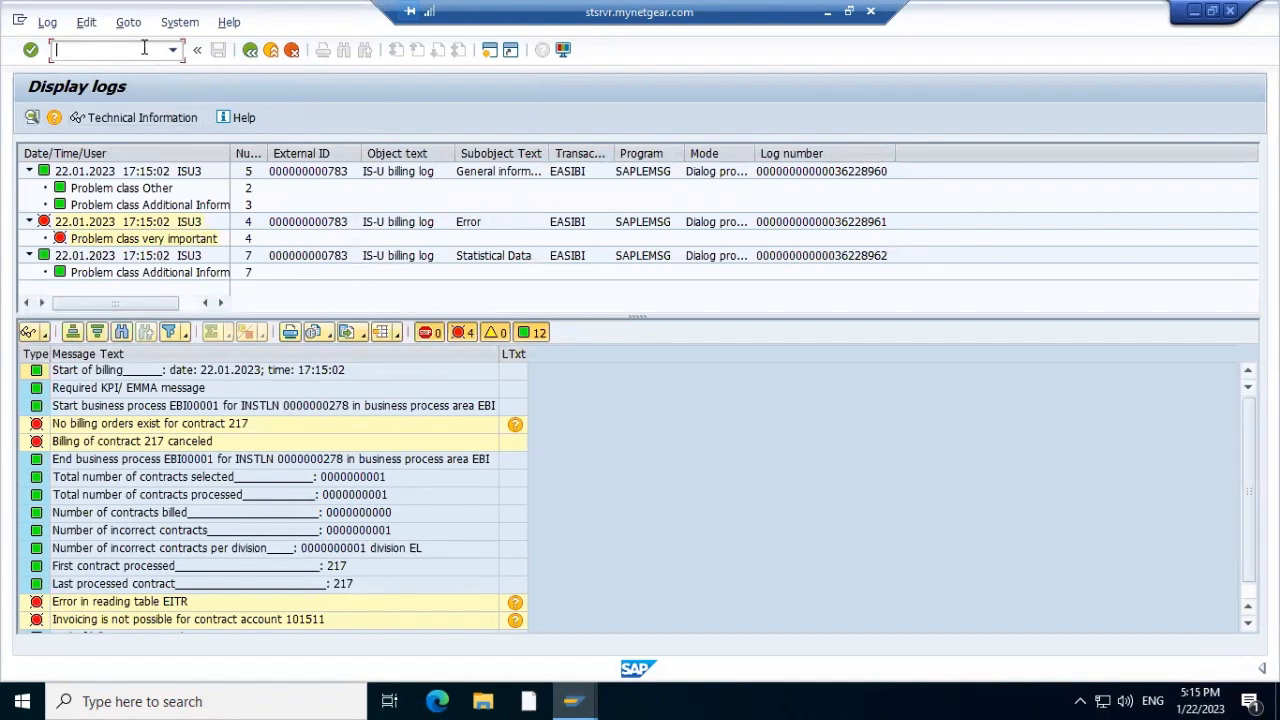
Return the EITR Data Browser to its selection screen
{"action": "key", "text": "alt+Tab"}
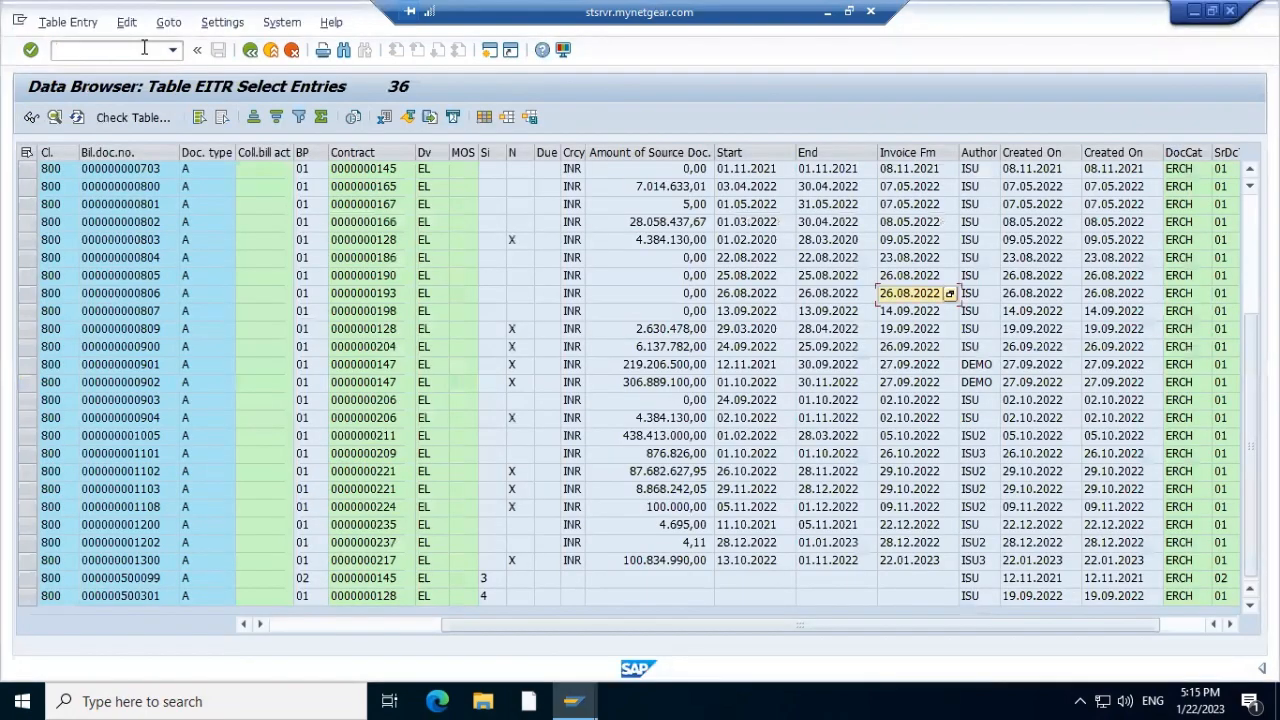
{"action": "key", "text": "alt+Tab"}
{"action": "key", "text": "alt+Tab"}
{"action": "left_click", "coordinate": [249, 51]}
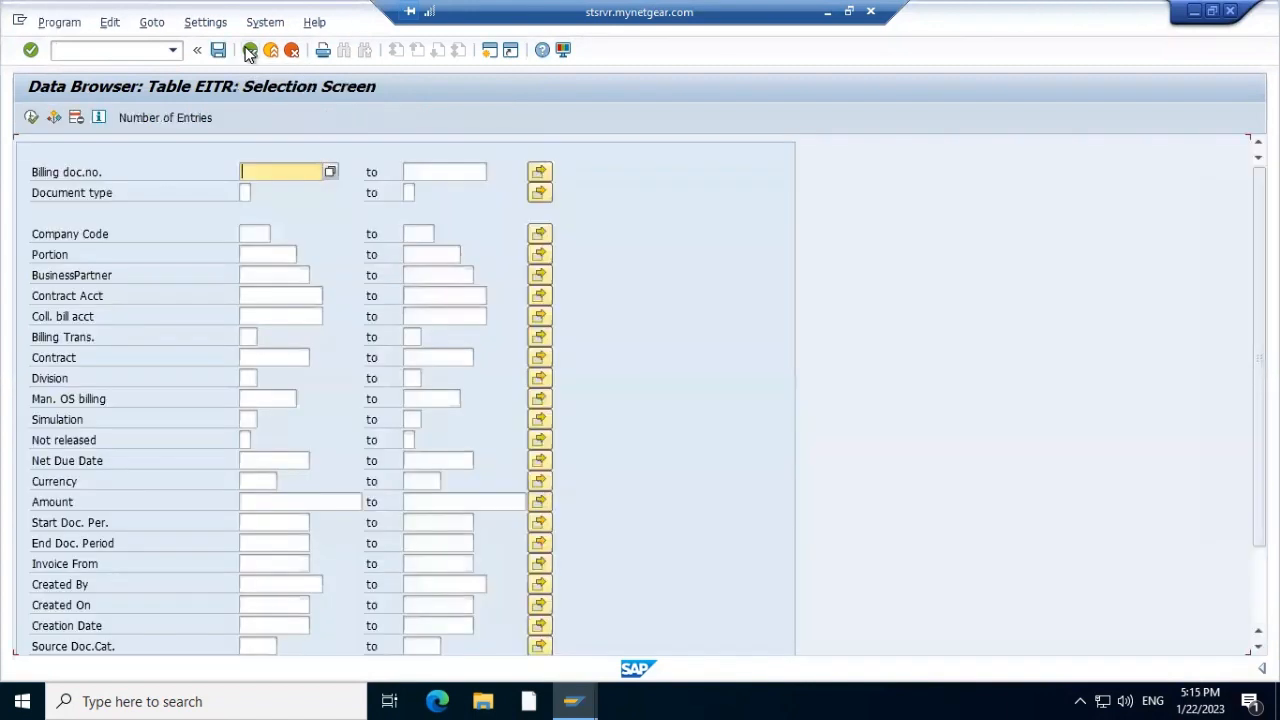
Change the SE11 table name to ERDK and display its definition
{"action": "left_click", "coordinate": [249, 51]}
{"action": "left_click", "coordinate": [249, 51]}
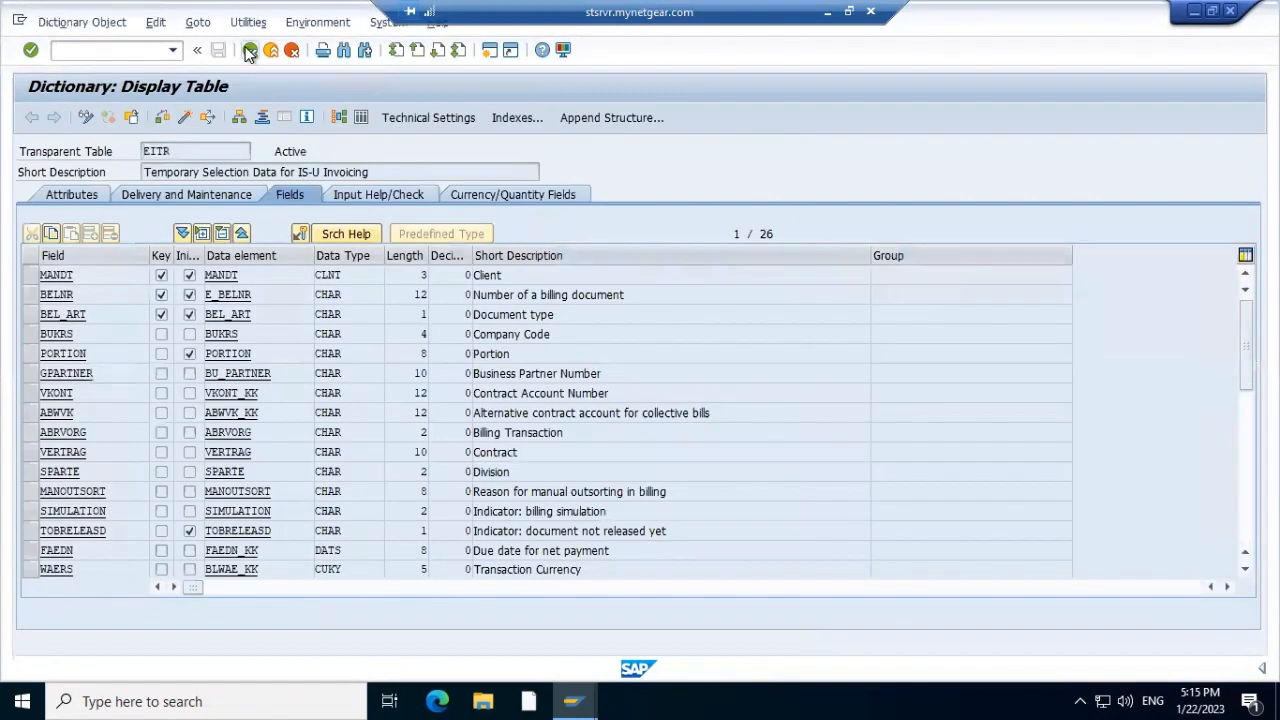
{"action": "left_click", "coordinate": [208, 191]}
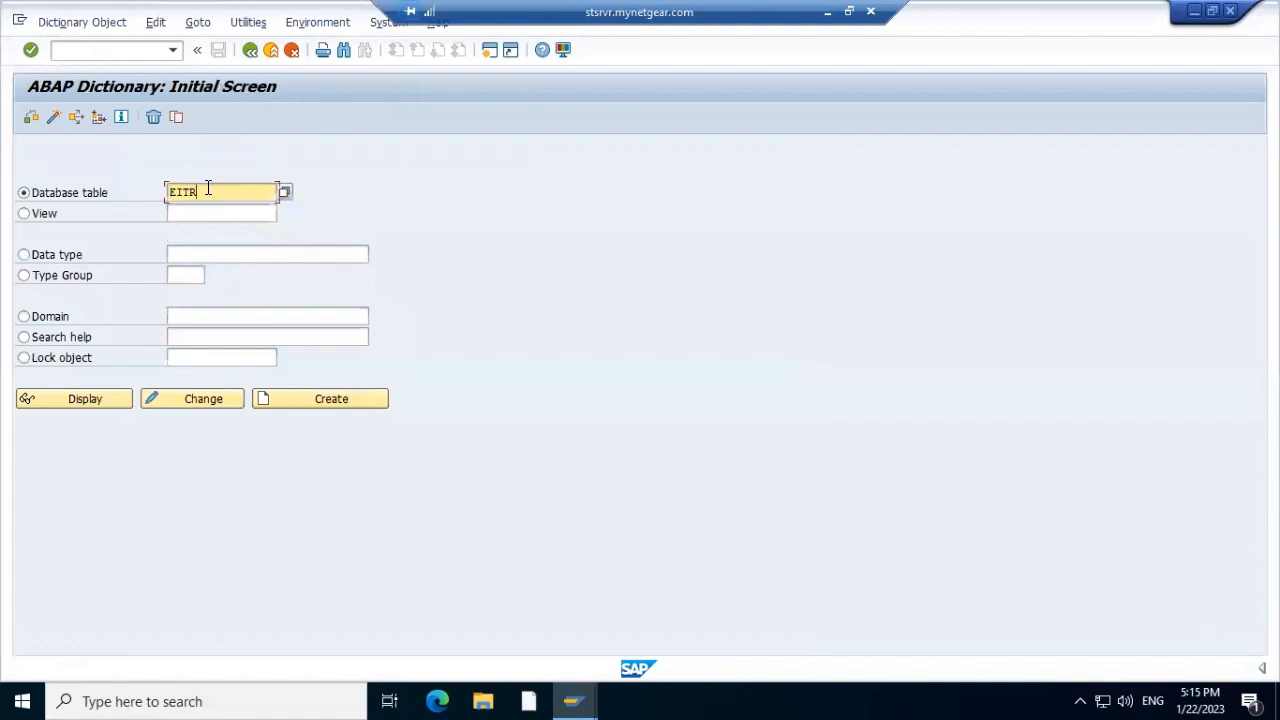
{"action": "key", "text": "BackSpace"}
{"action": "key", "text": "BackSpace"}
{"action": "key", "text": "BackSpace"}
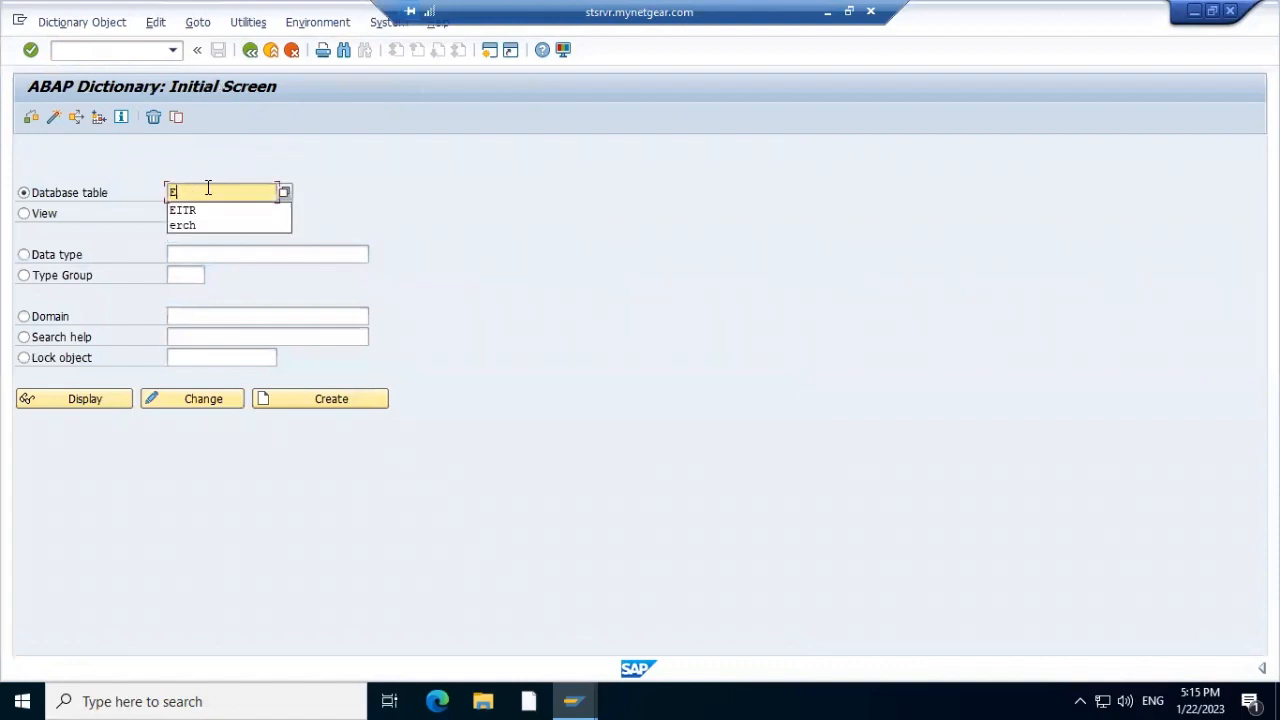
{"action": "type", "text": "rchc"}
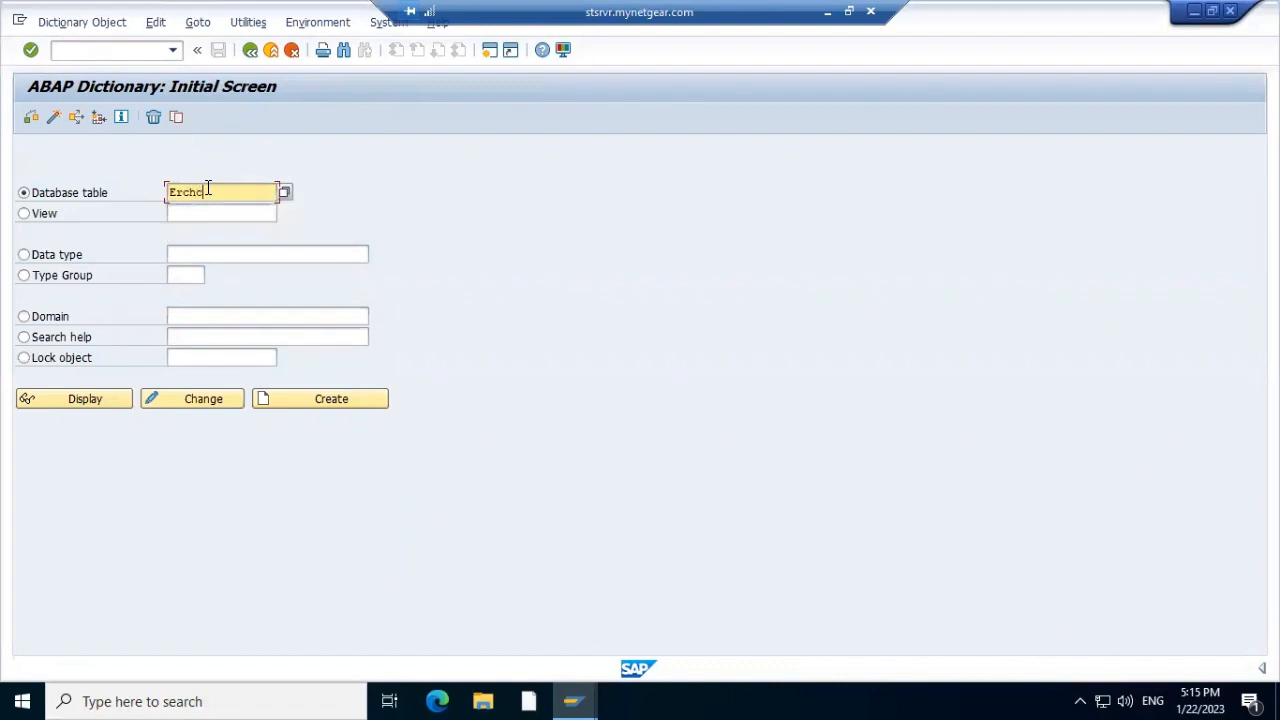
{"action": "key", "text": "Return"}
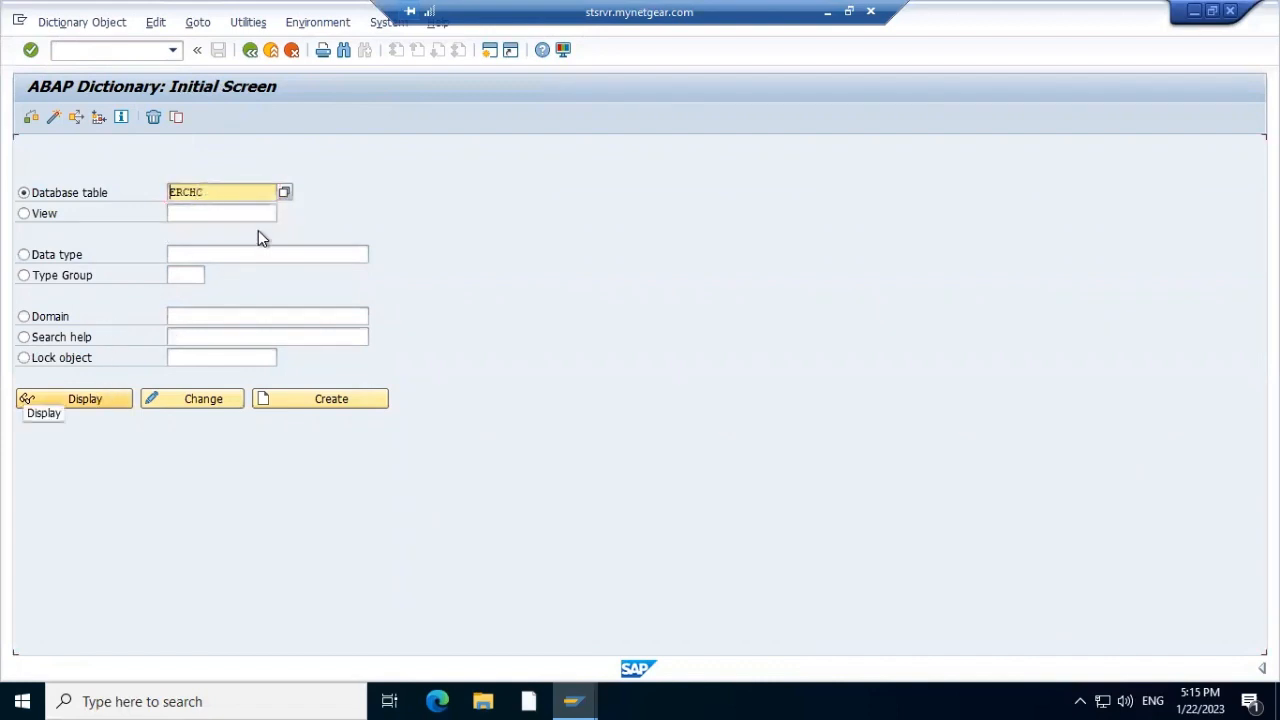
{"action": "left_click", "coordinate": [219, 192]}
{"action": "key", "text": "BackSpace"}
{"action": "key", "text": "BackSpace"}
{"action": "key", "text": "BackSpace"}
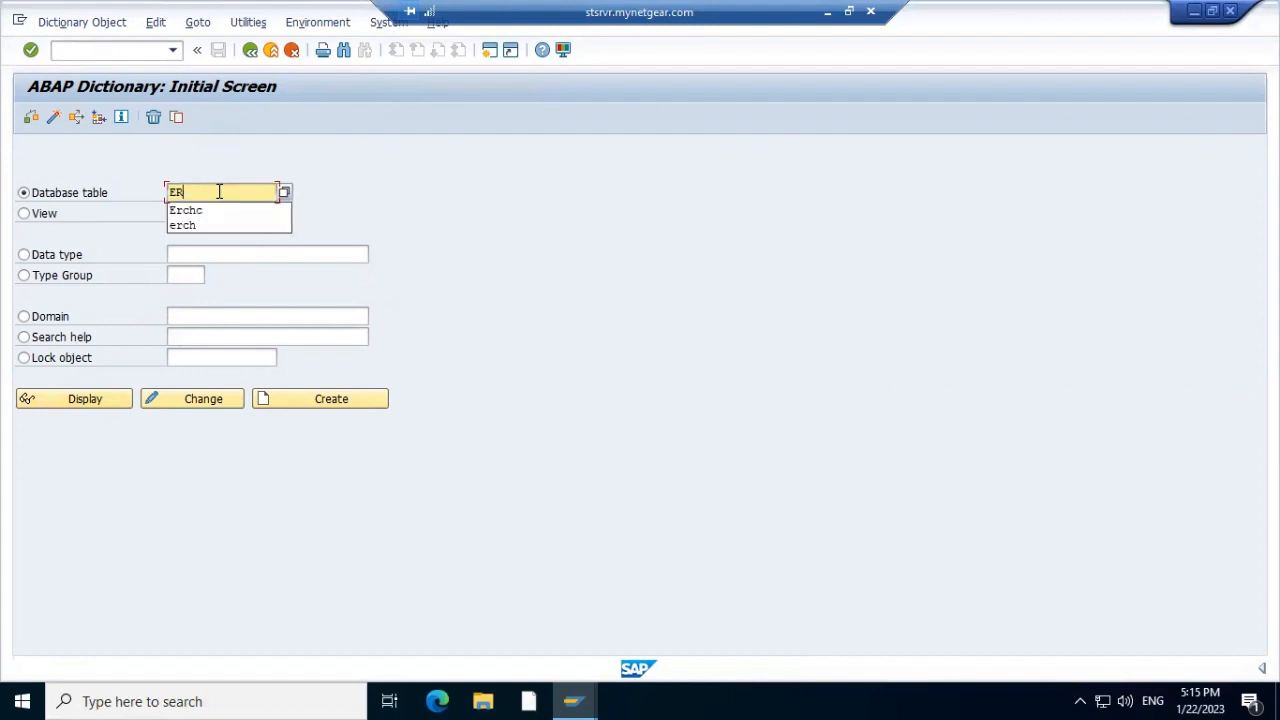
{"action": "type", "text": "DK"}
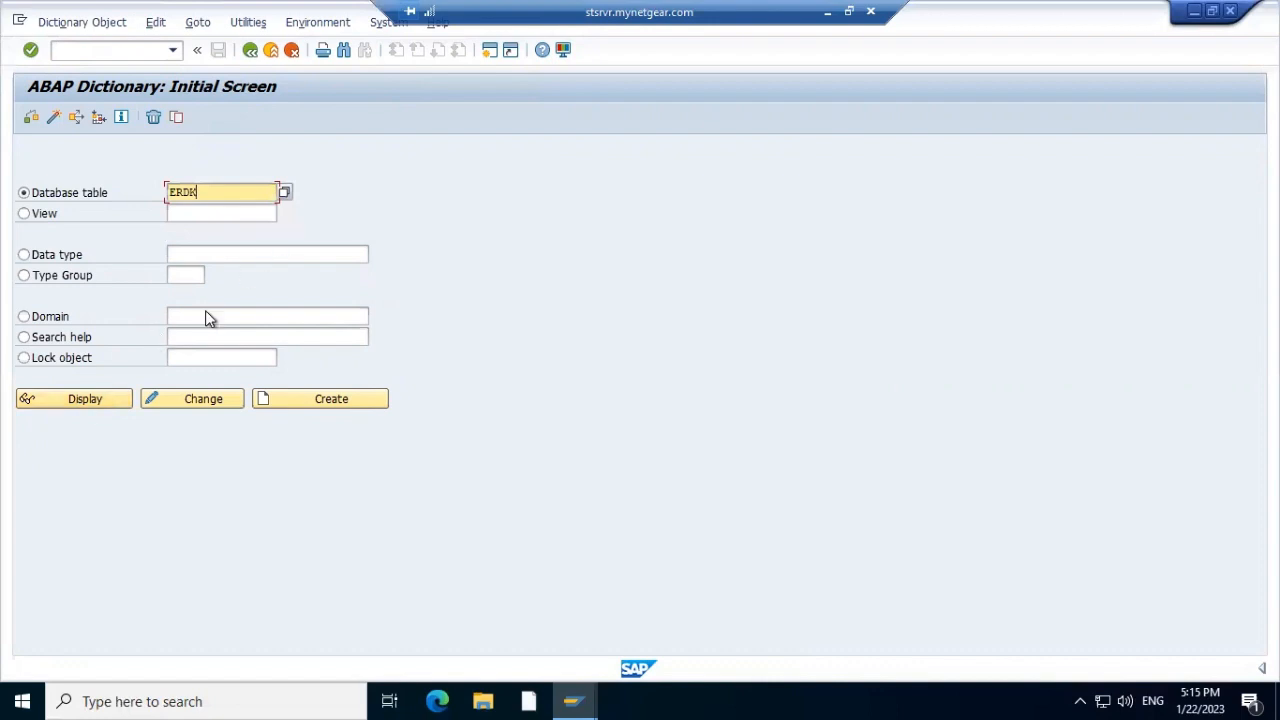
{"action": "left_click", "coordinate": [97, 398]}
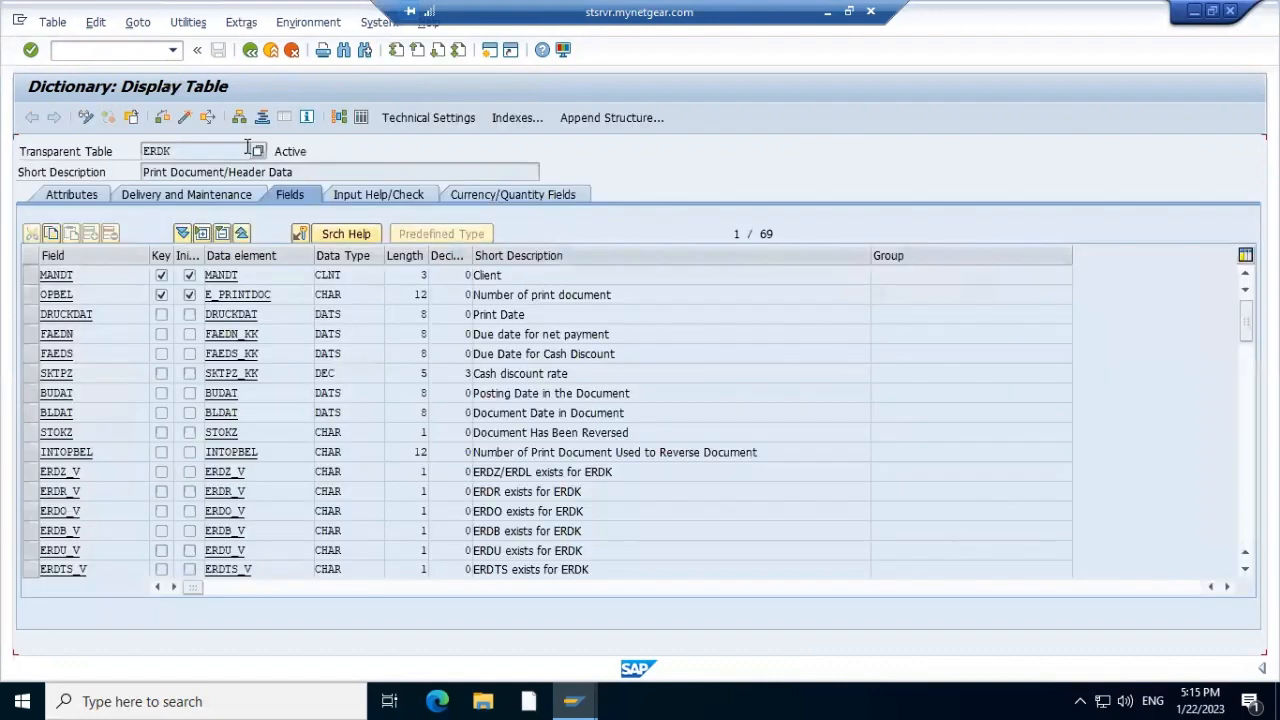
{"action": "left_click", "coordinate": [359, 119]}
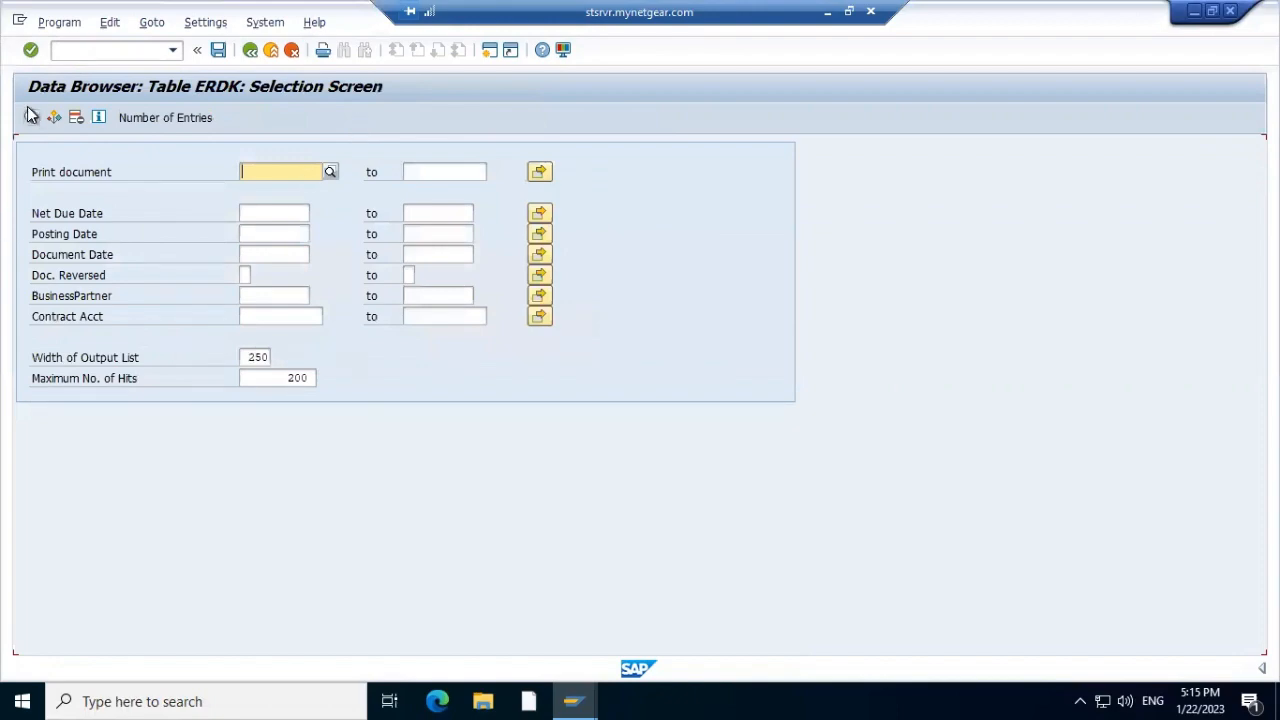
{"action": "left_click", "coordinate": [31, 117]}
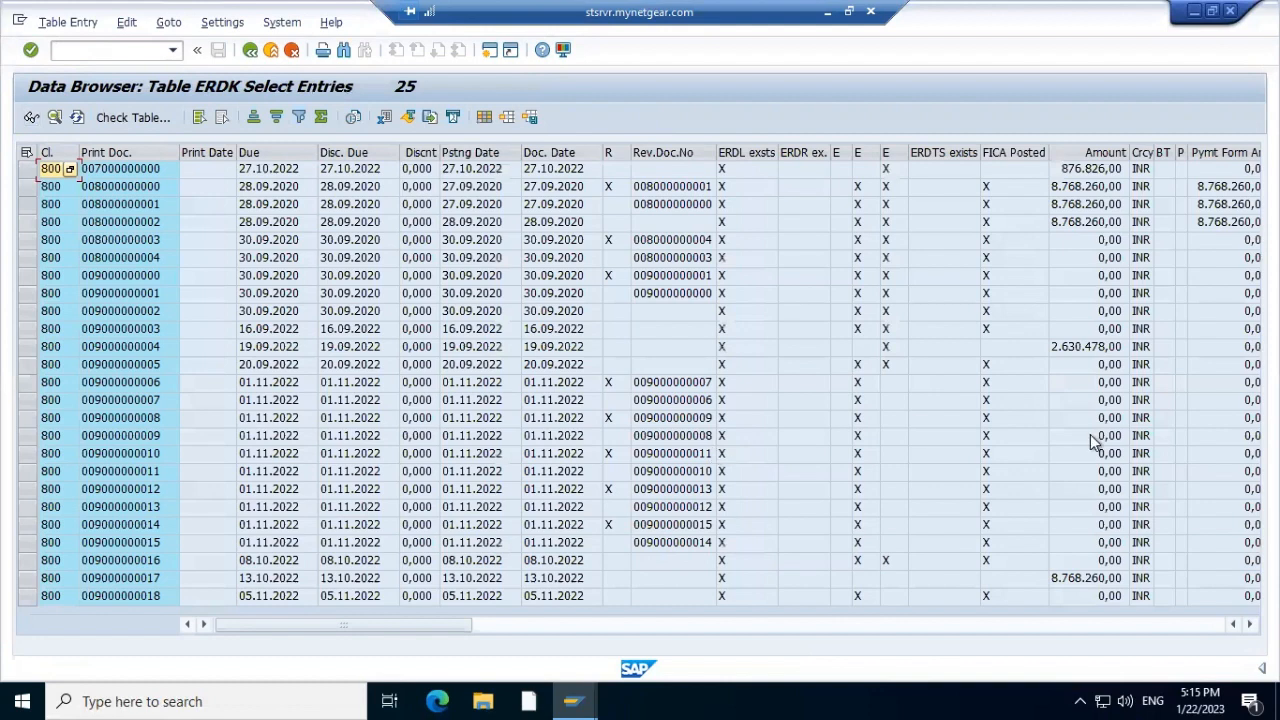
{"action": "left_click", "coordinate": [1226, 472]}
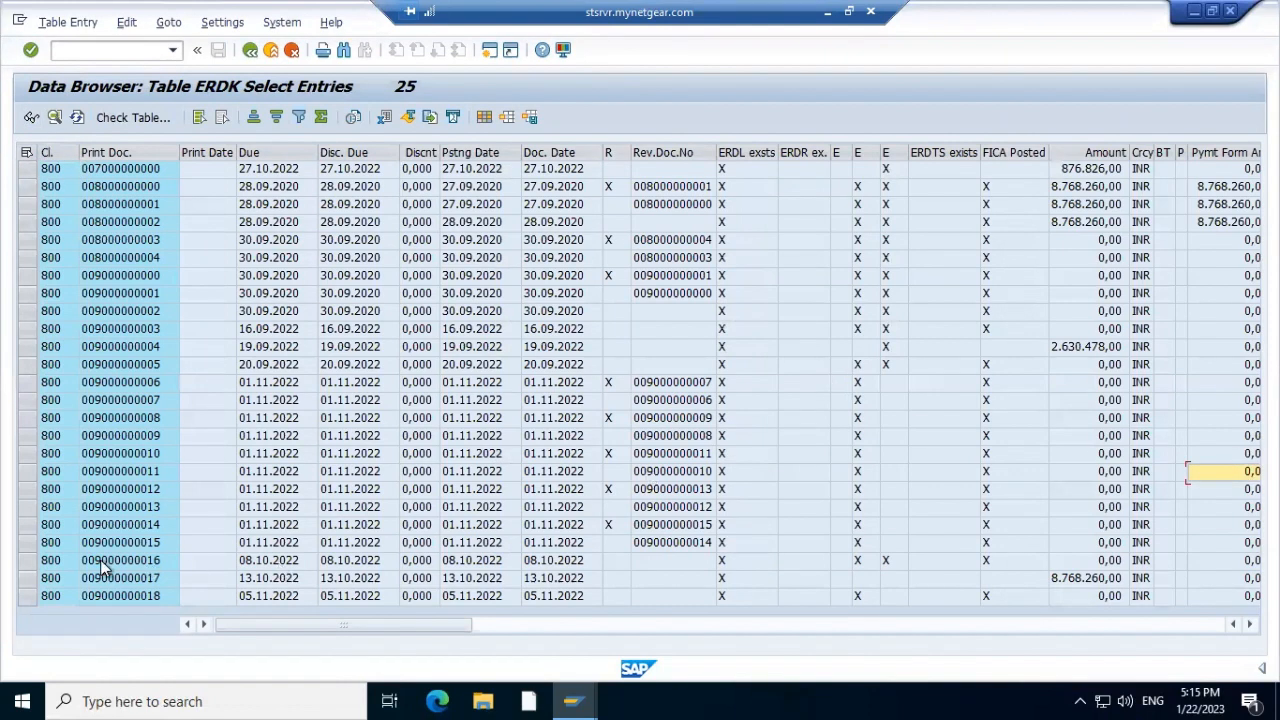
{"action": "left_click", "coordinate": [119, 595]}
{"action": "left_click", "coordinate": [119, 593]}
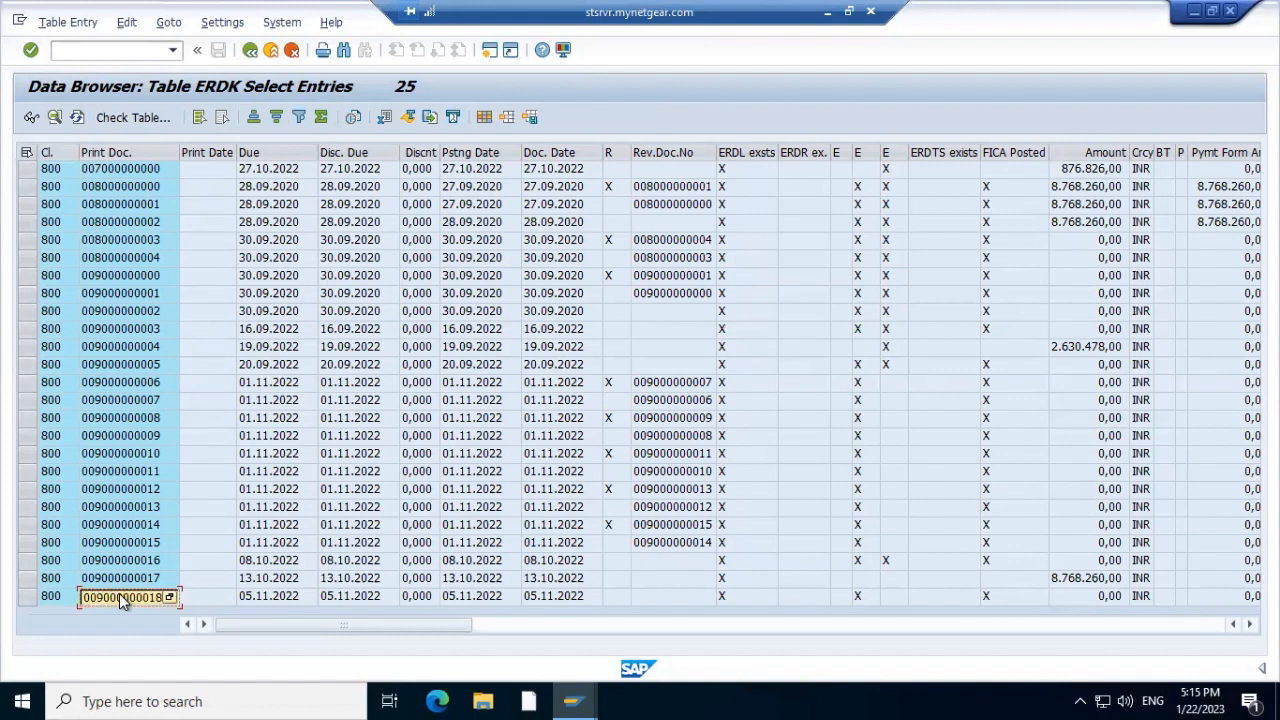
{"action": "left_click", "coordinate": [104, 56]}
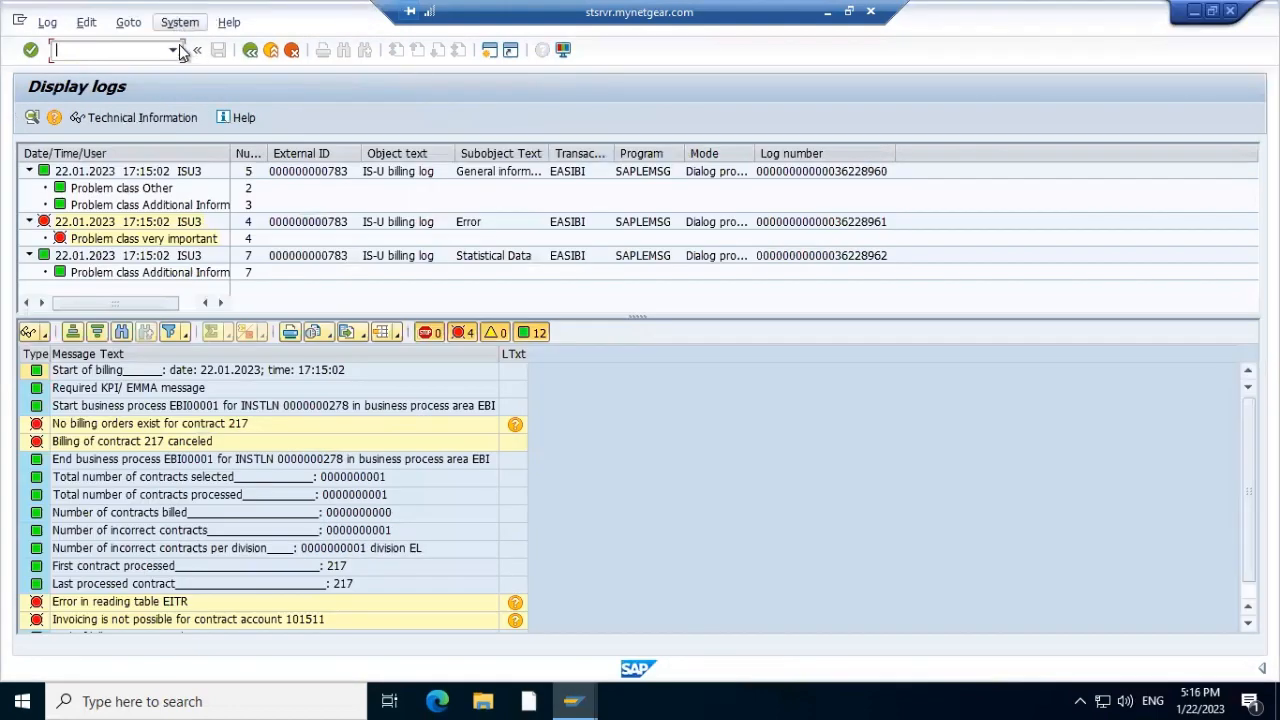
{"action": "left_click", "coordinate": [174, 52]}
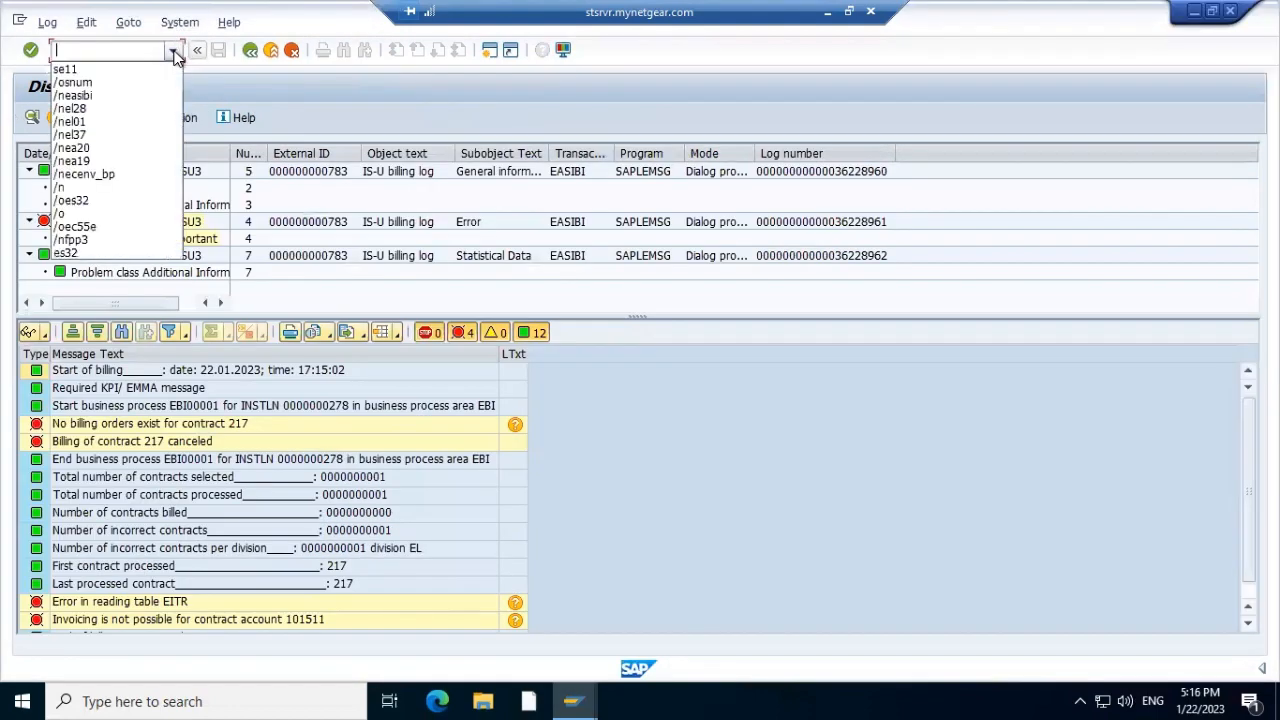
{"action": "left_click", "coordinate": [138, 82]}
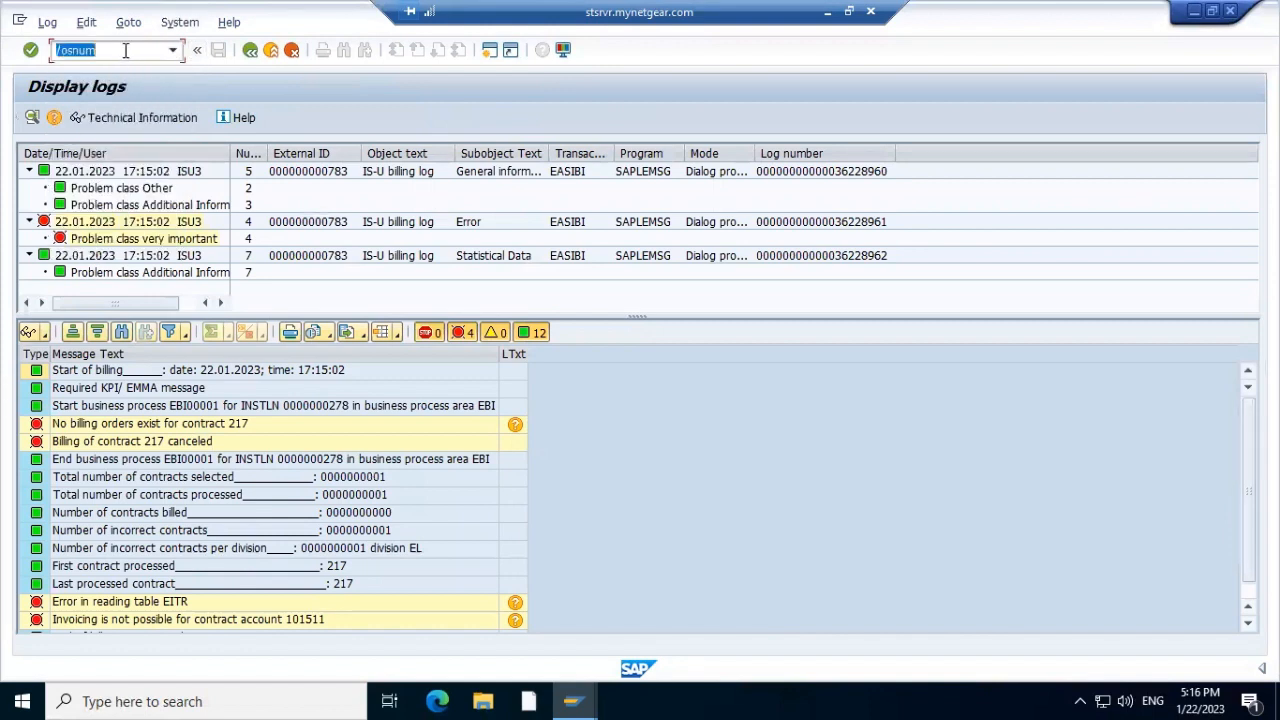
{"action": "left_click", "coordinate": [125, 50]}
{"action": "key", "text": "BackSpace"}
{"action": "key", "text": "BackSpace"}
{"action": "key", "text": "BackSpace"}
{"action": "key", "text": "BackSpace"}
{"action": "type", "text": "ea40"}
{"action": "key", "text": "Return"}
{"action": "key", "text": "ctrl+v"}
{"action": "key", "text": "Return"}
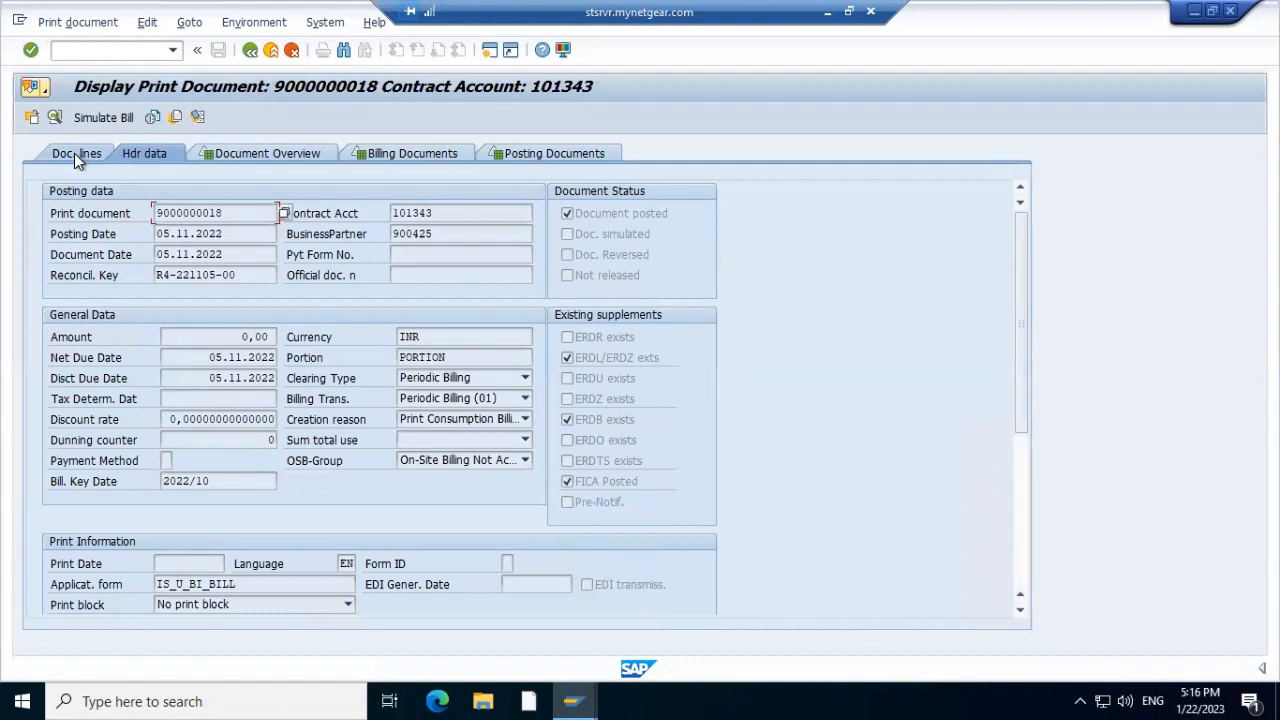
Follow the document lines to contract 201, then to installation 262
{"action": "left_click", "coordinate": [74, 153]}
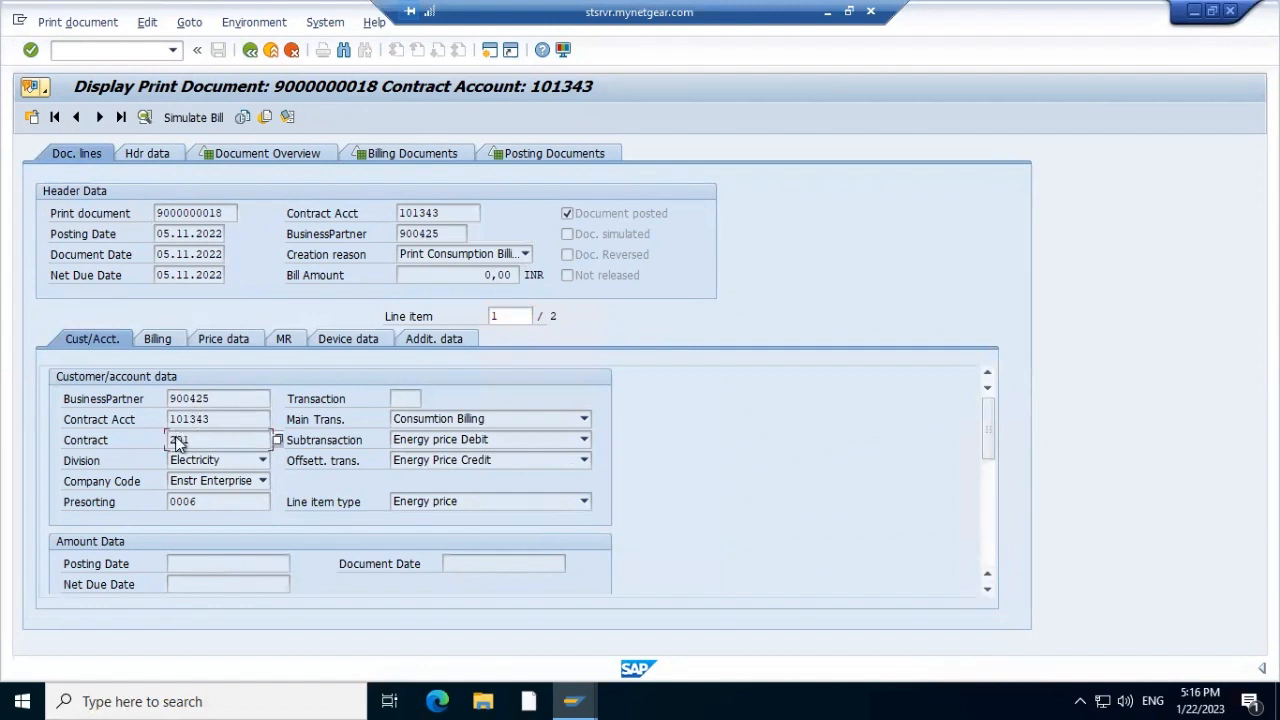
{"action": "double_click", "coordinate": [178, 440]}
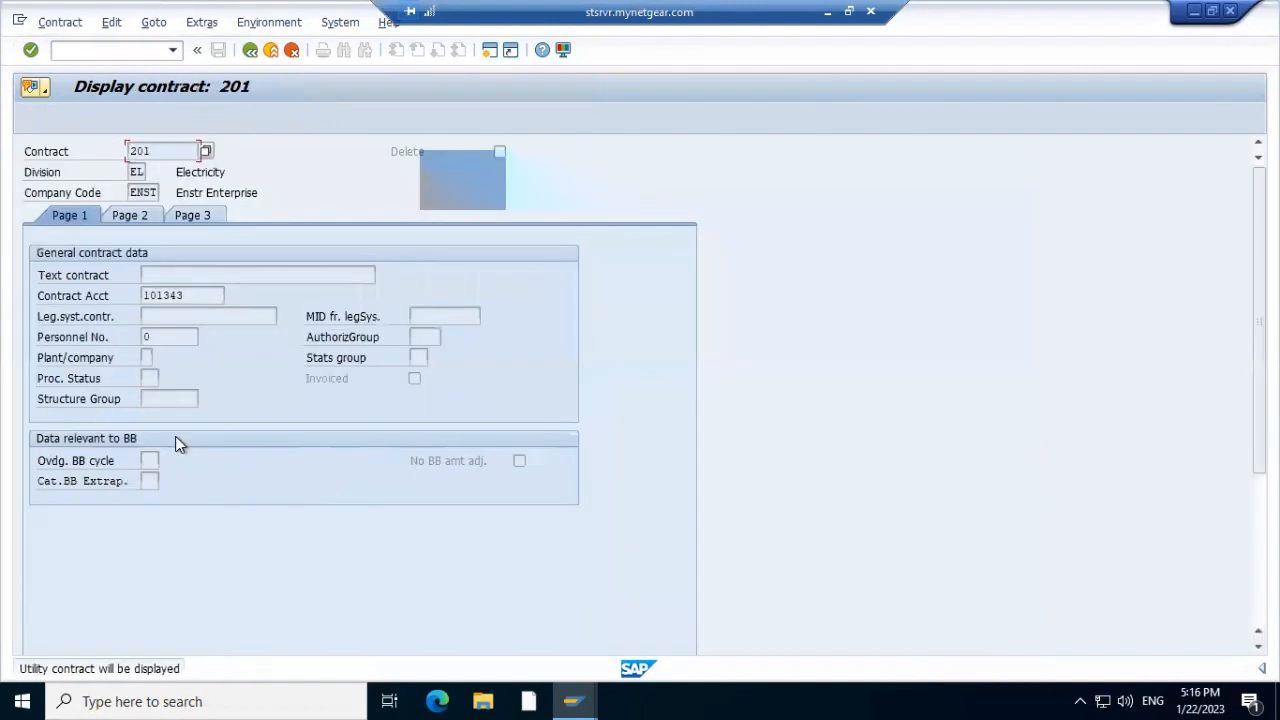
{"action": "left_click", "coordinate": [192, 217]}
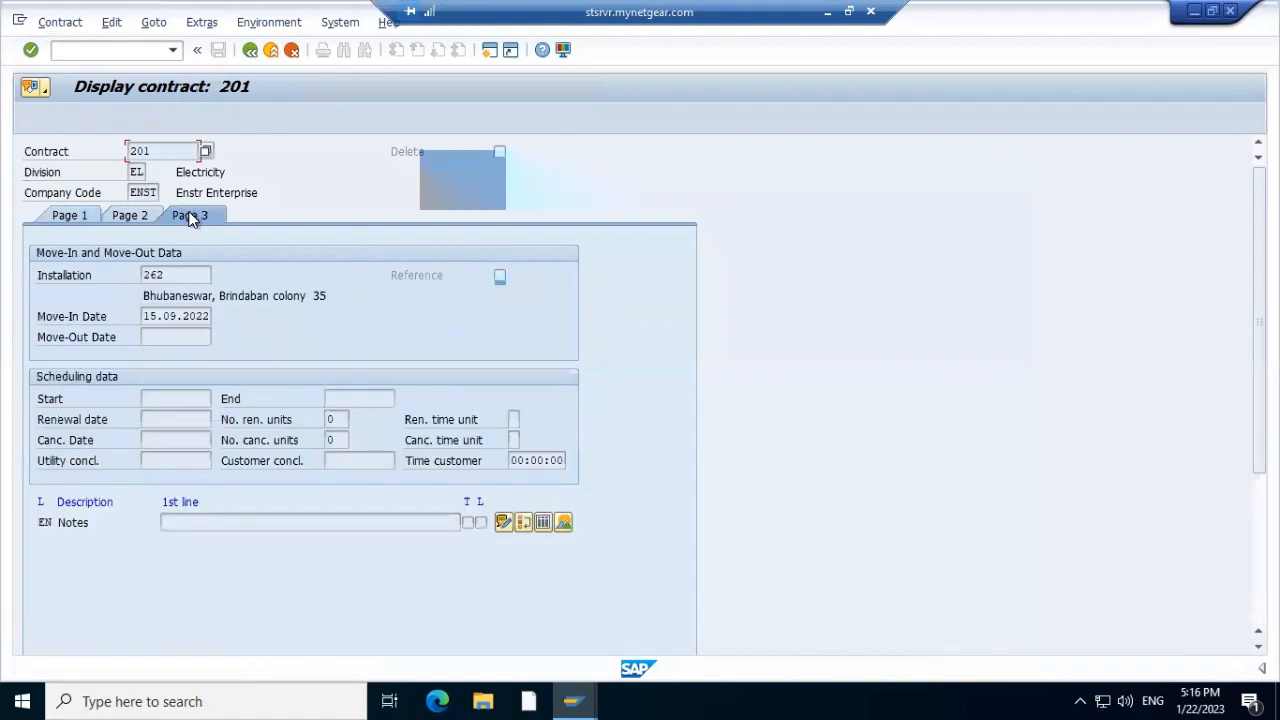
{"action": "double_click", "coordinate": [147, 274]}
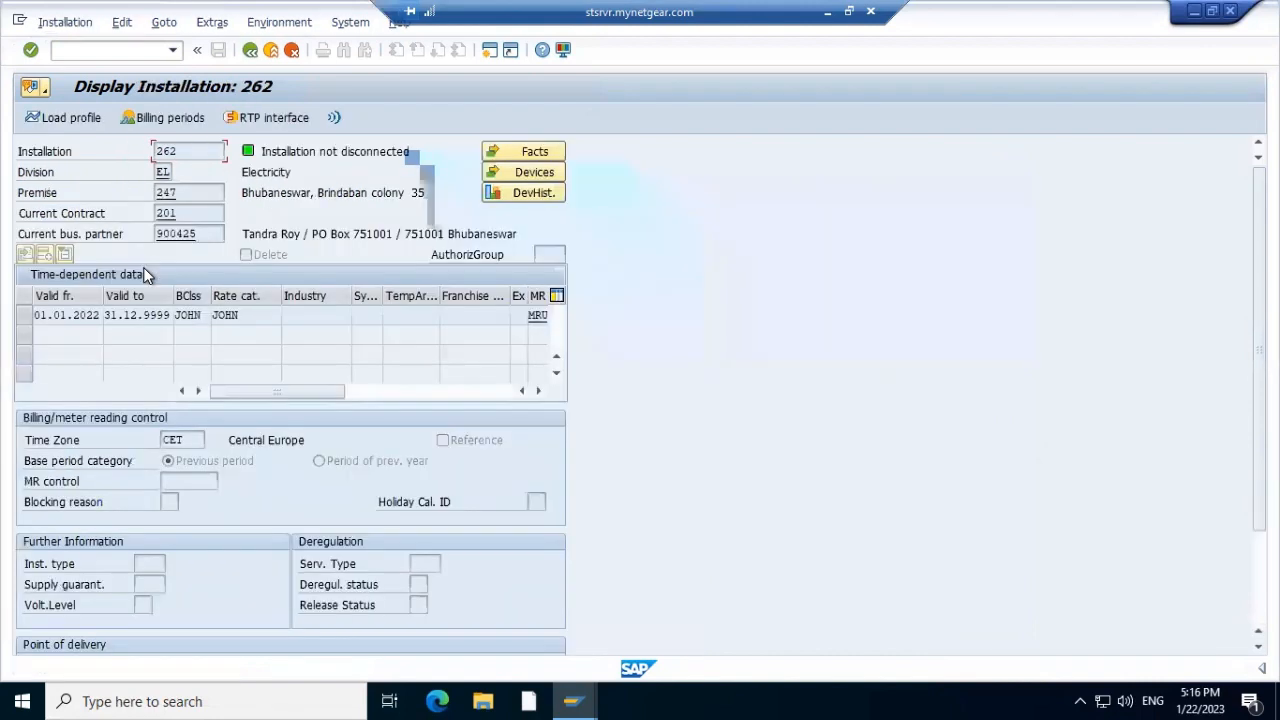
Show installation 262's billing documents, including document 1104 for 15.09.2022–01.10.2022
{"action": "left_click", "coordinate": [174, 120]}
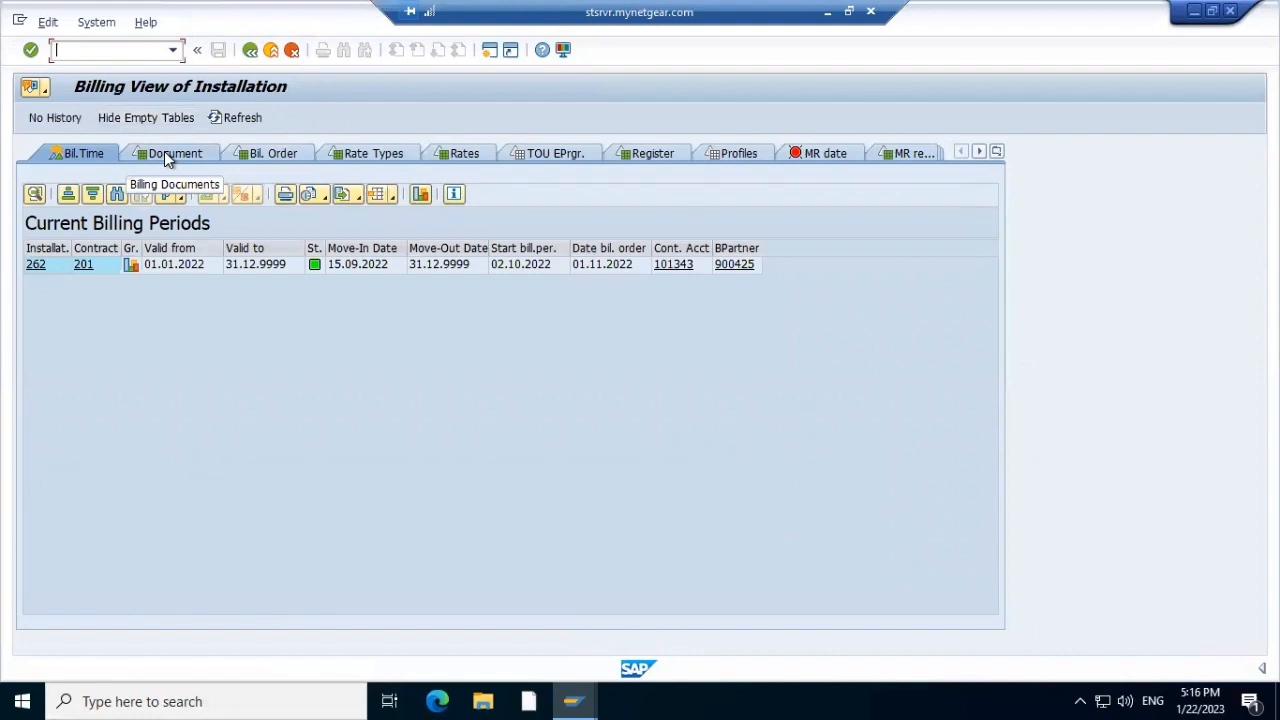
{"action": "left_click", "coordinate": [168, 158]}
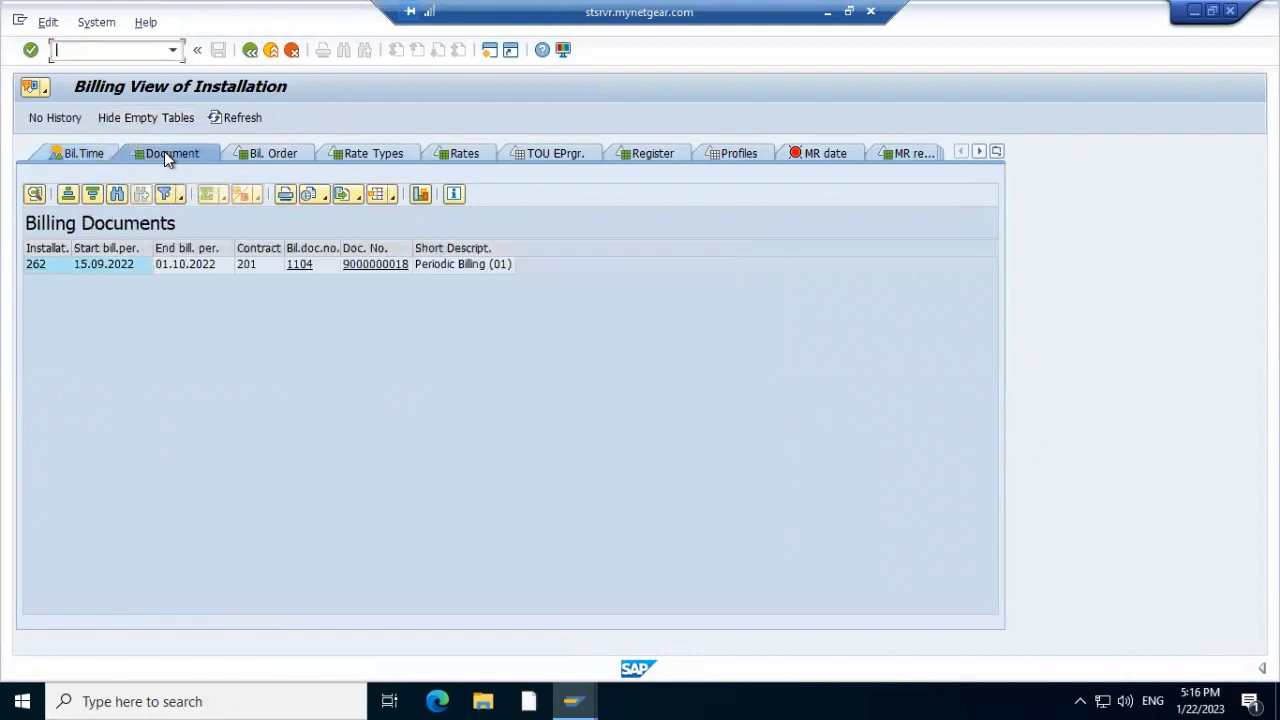
{"action": "left_click", "coordinate": [267, 153]}
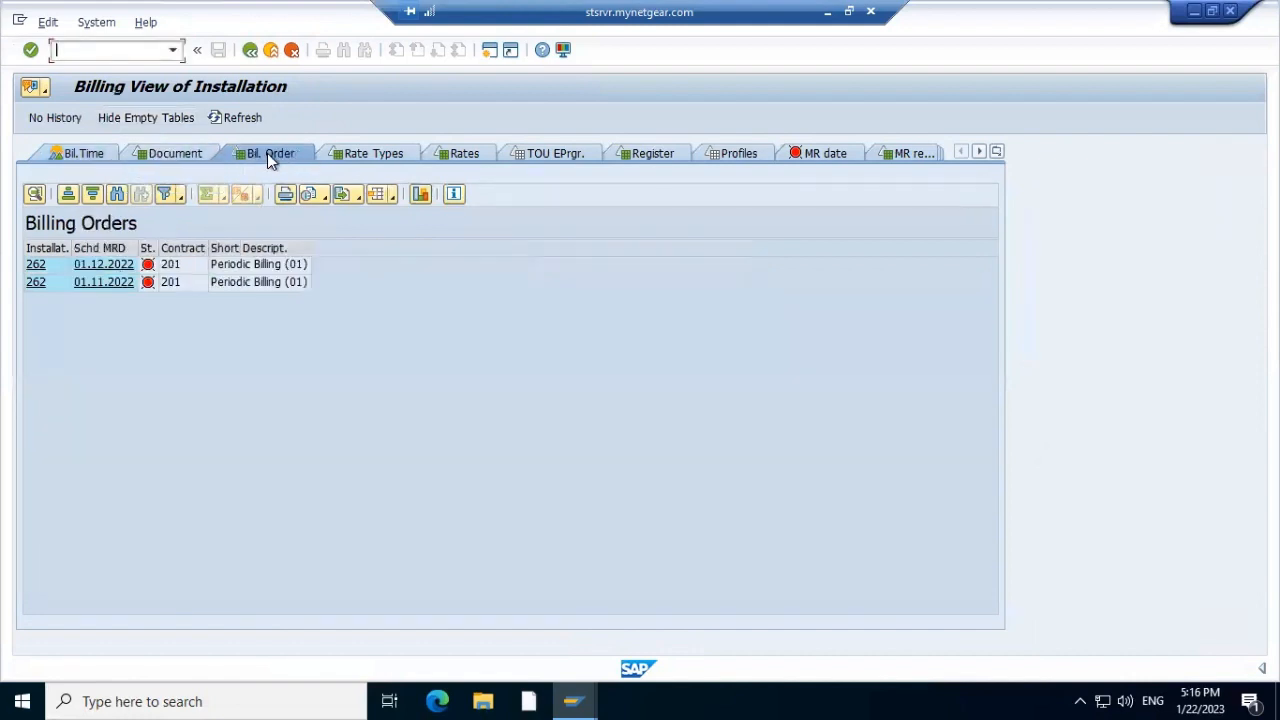
{"action": "left_click", "coordinate": [166, 155]}
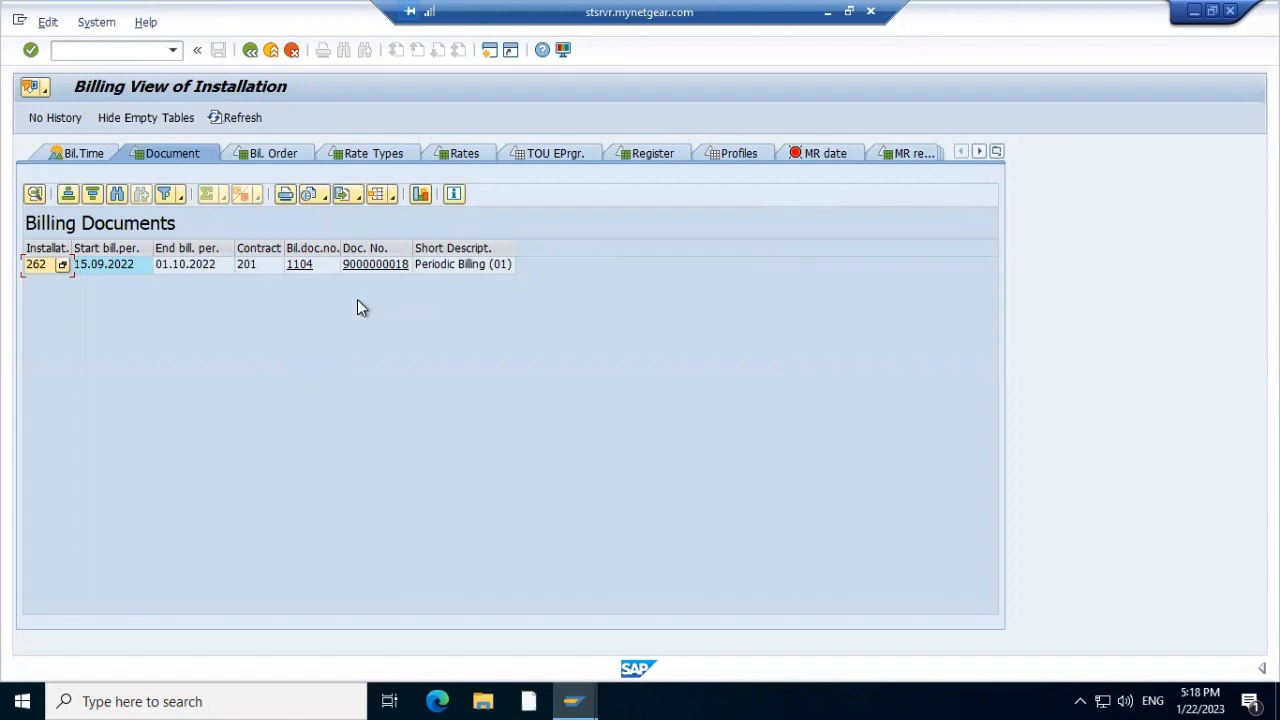
{"action": "key", "text": "alt+e"}
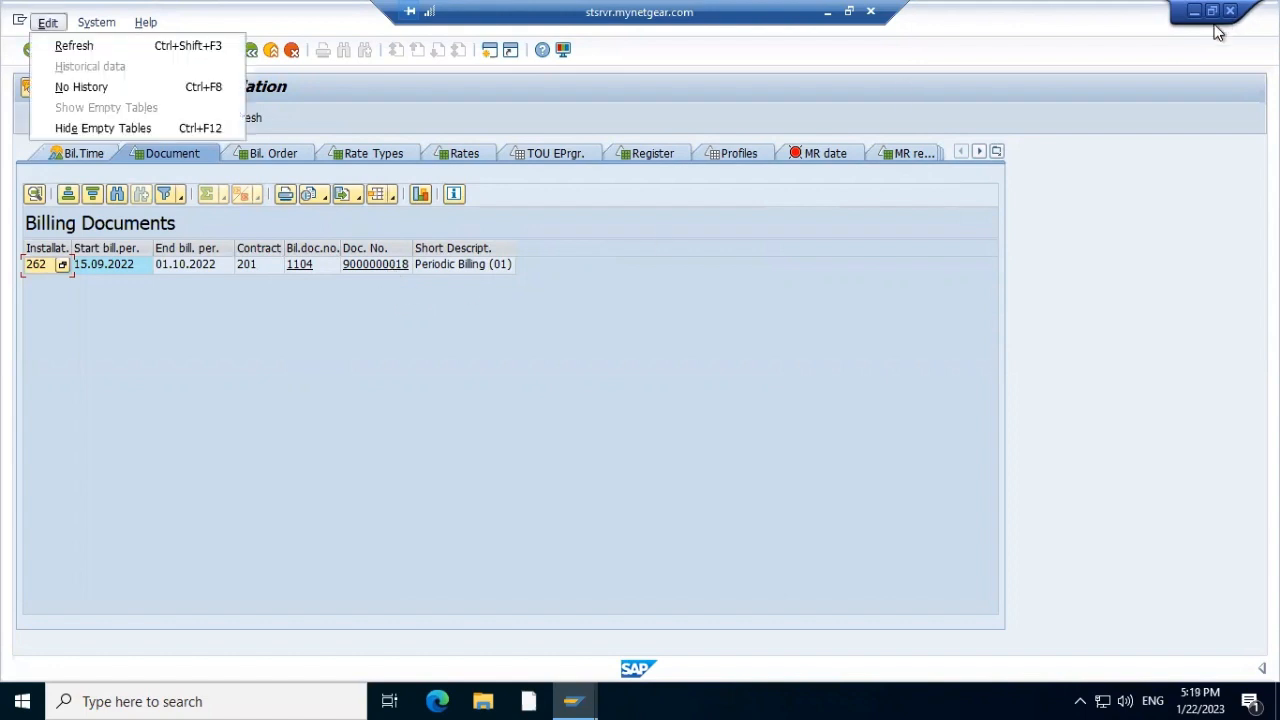
{"action": "left_click", "coordinate": [215, 352]}
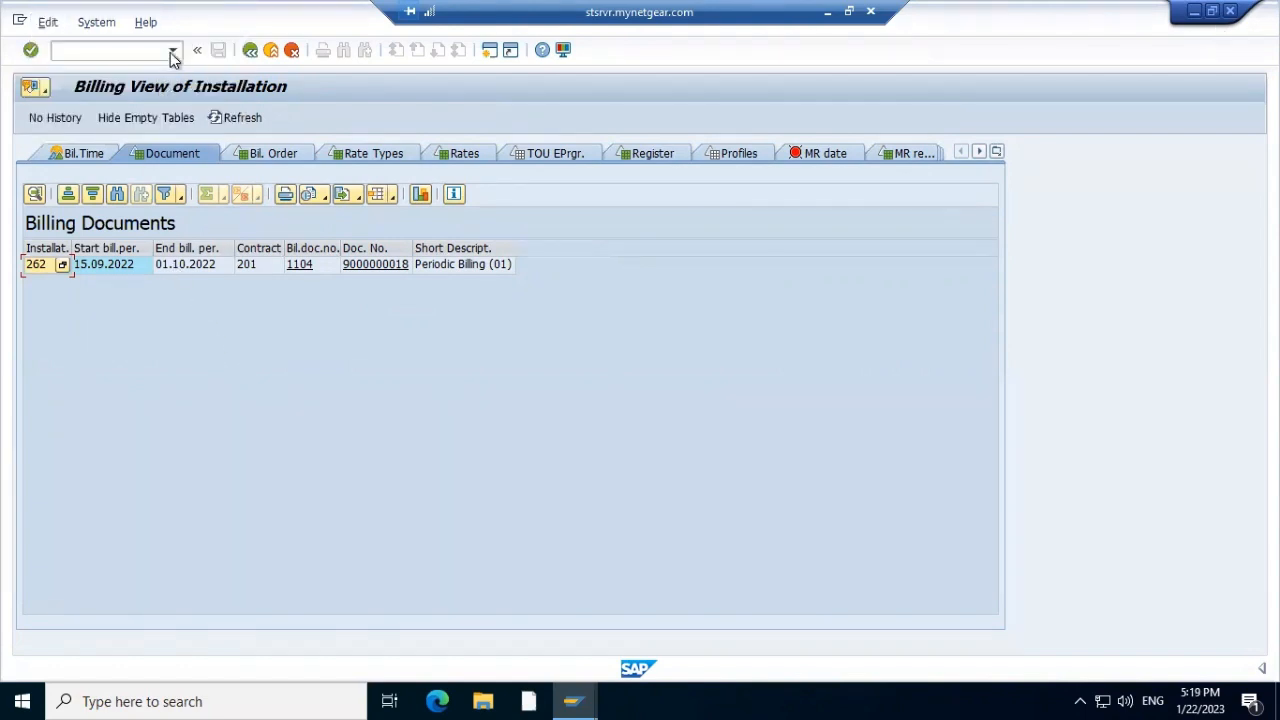
{"action": "left_click", "coordinate": [172, 54]}
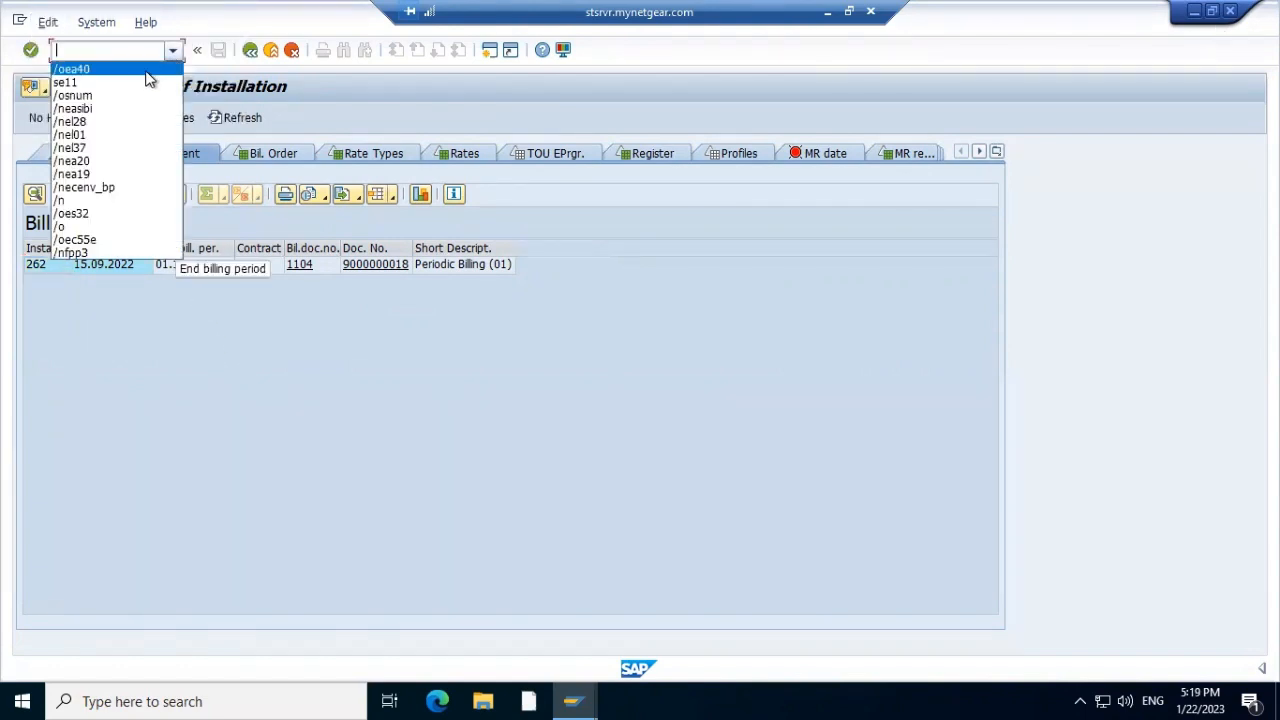
Open the FPL9 account balance display, checking installation 262's business partner in the billing view
{"action": "left_click", "coordinate": [146, 72]}
{"action": "left_click", "coordinate": [119, 54]}
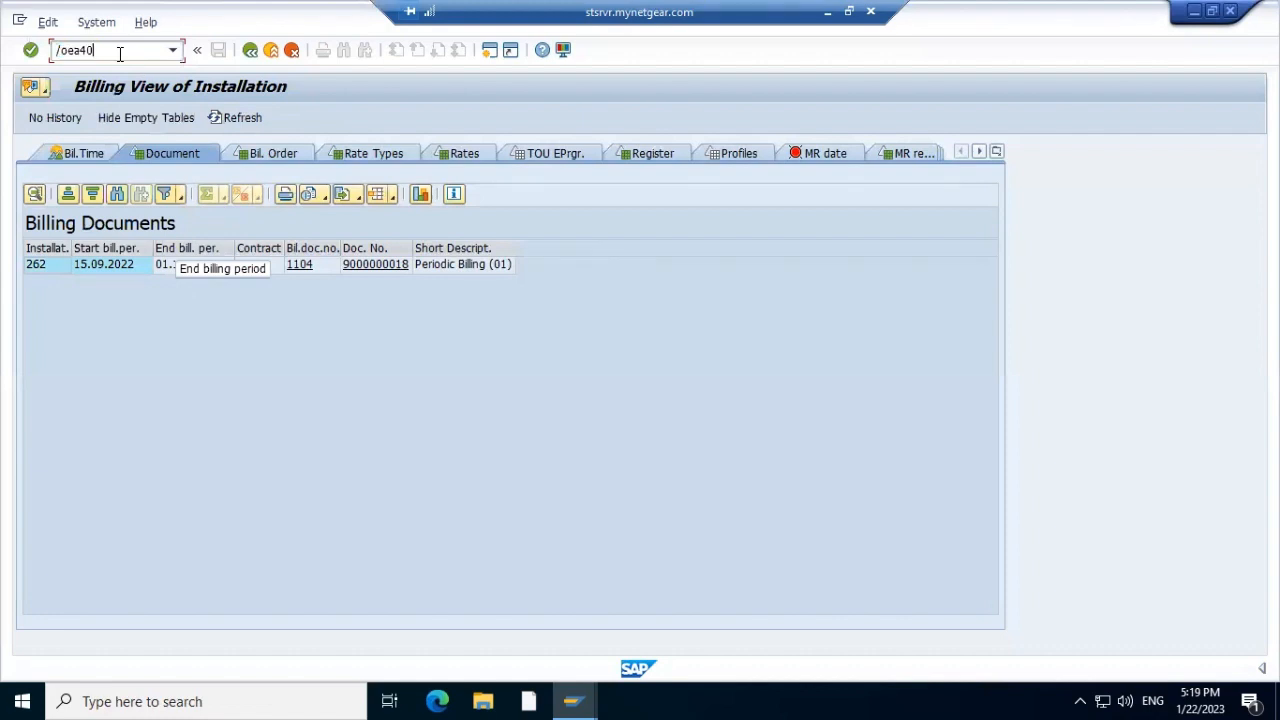
{"action": "key", "text": "BackSpace"}
{"action": "key", "text": "BackSpace"}
{"action": "key", "text": "BackSpace"}
{"action": "key", "text": "BackSpace"}
{"action": "type", "text": "fpl9"}
{"action": "key", "text": "Return"}
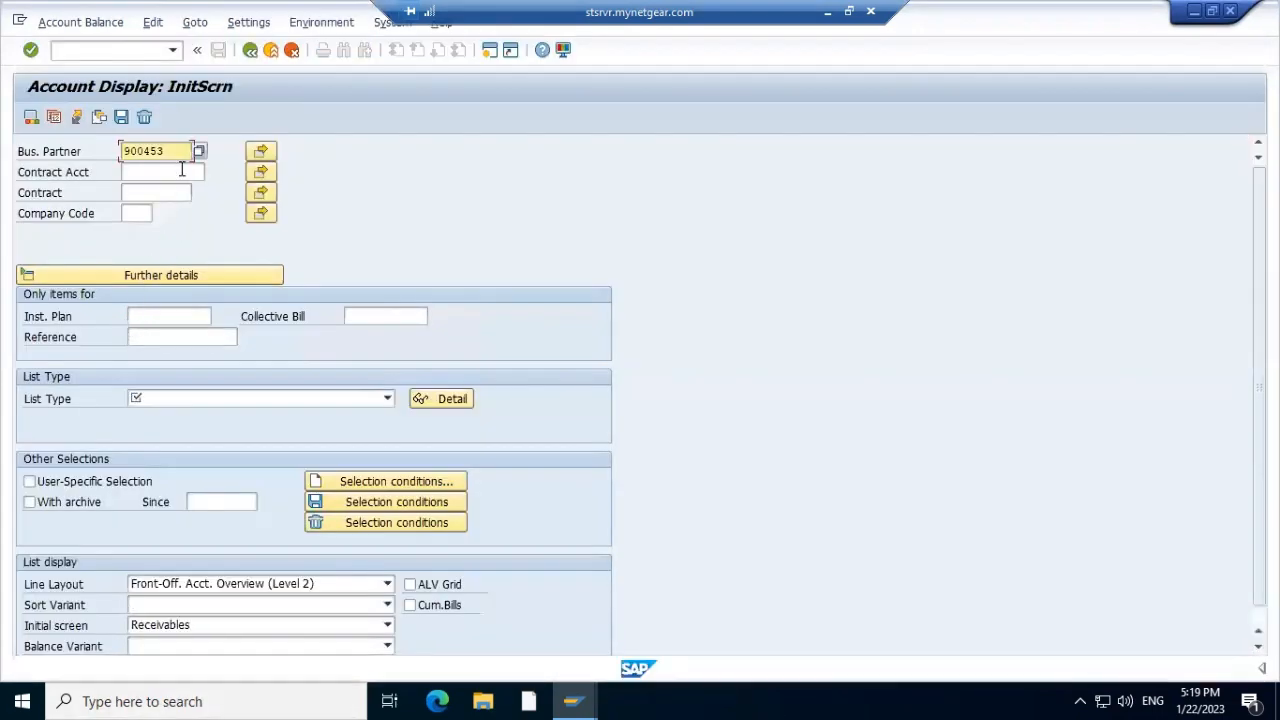
{"action": "key", "text": "alt+Tab"}
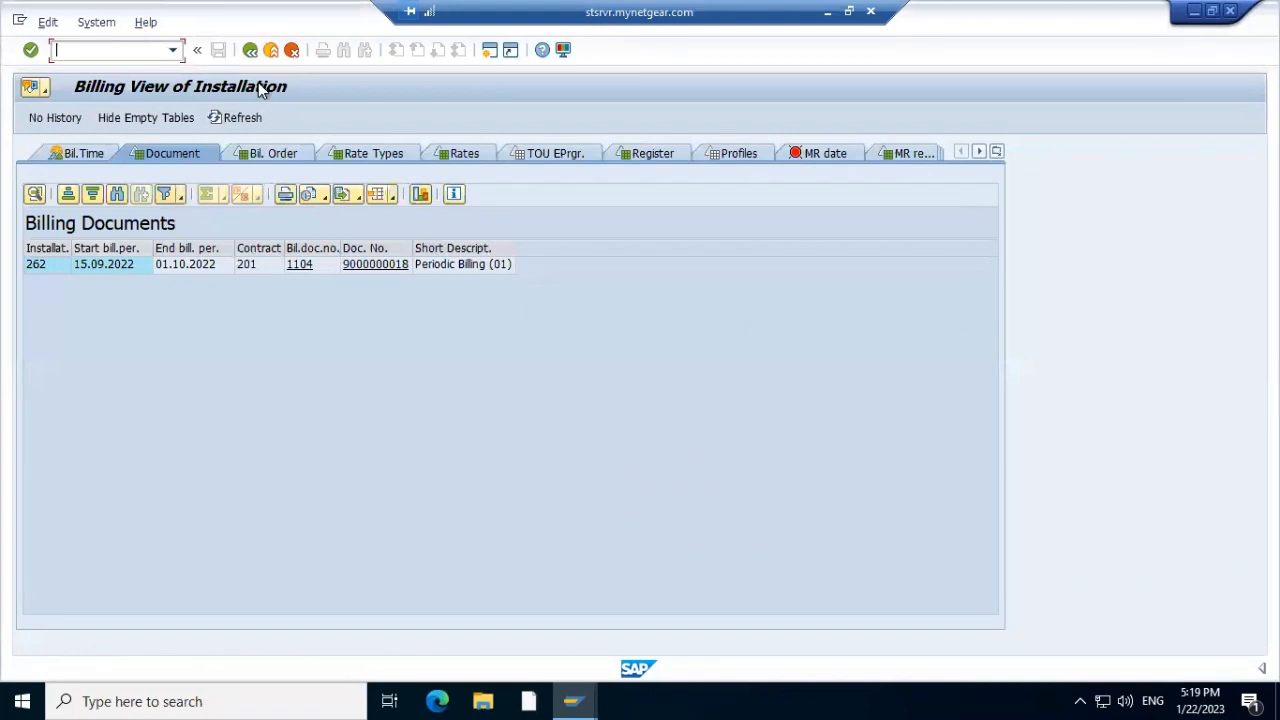
{"action": "key", "text": "F3"}
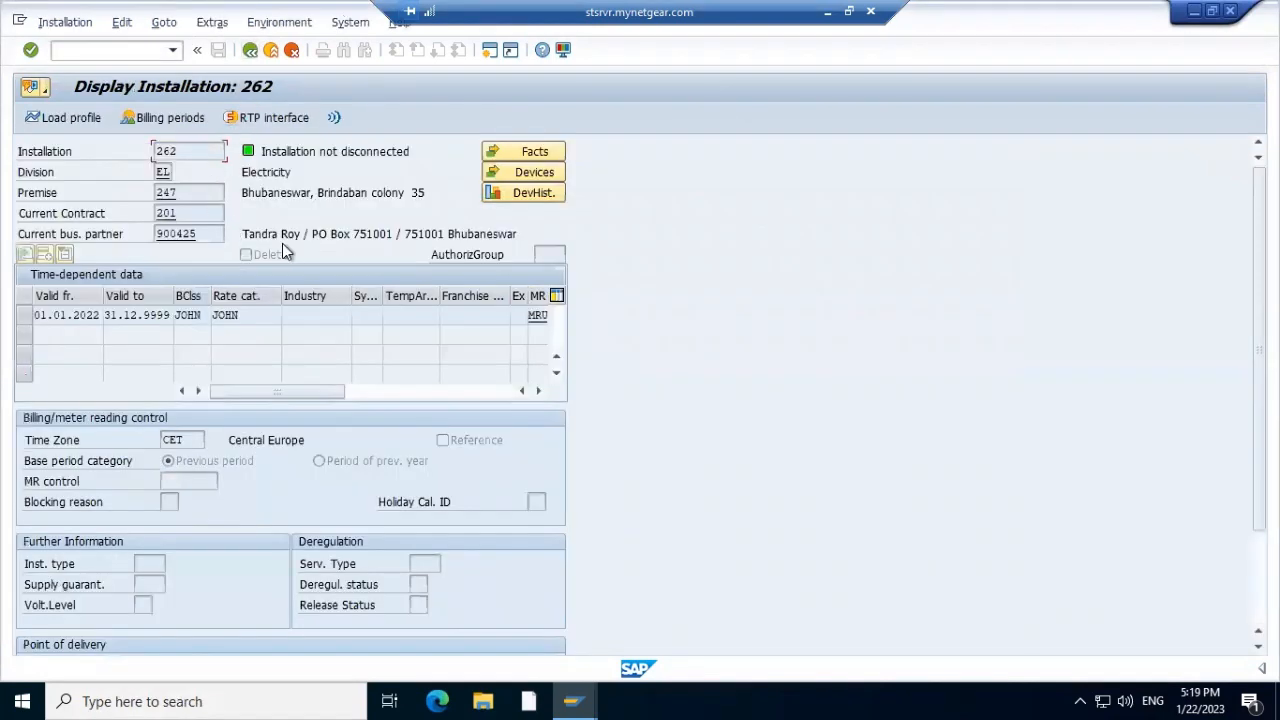
{"action": "key", "text": "F3"}
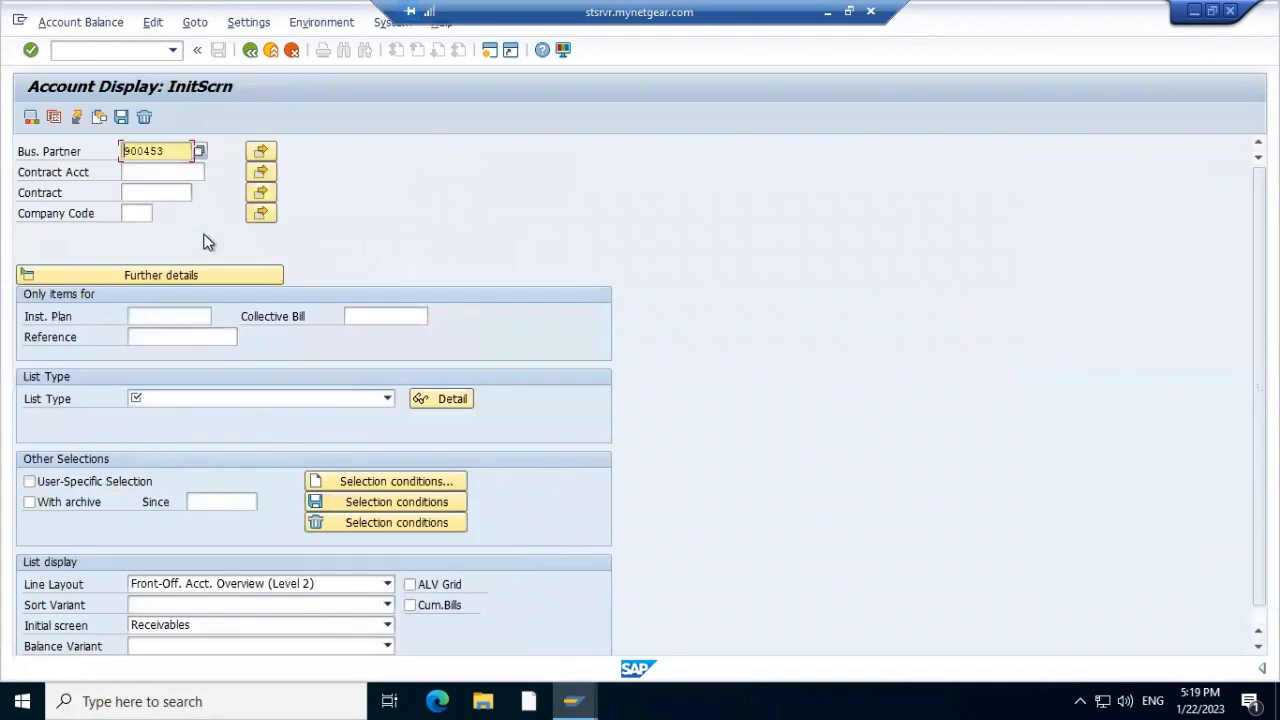
Correct the business partner number, choose list type All Items, and run the account display
{"action": "left_click", "coordinate": [178, 149]}
{"action": "key", "text": "BackSpace"}
{"action": "key", "text": "BackSpace"}
{"action": "type", "text": "25"}
{"action": "left_click", "coordinate": [386, 399]}
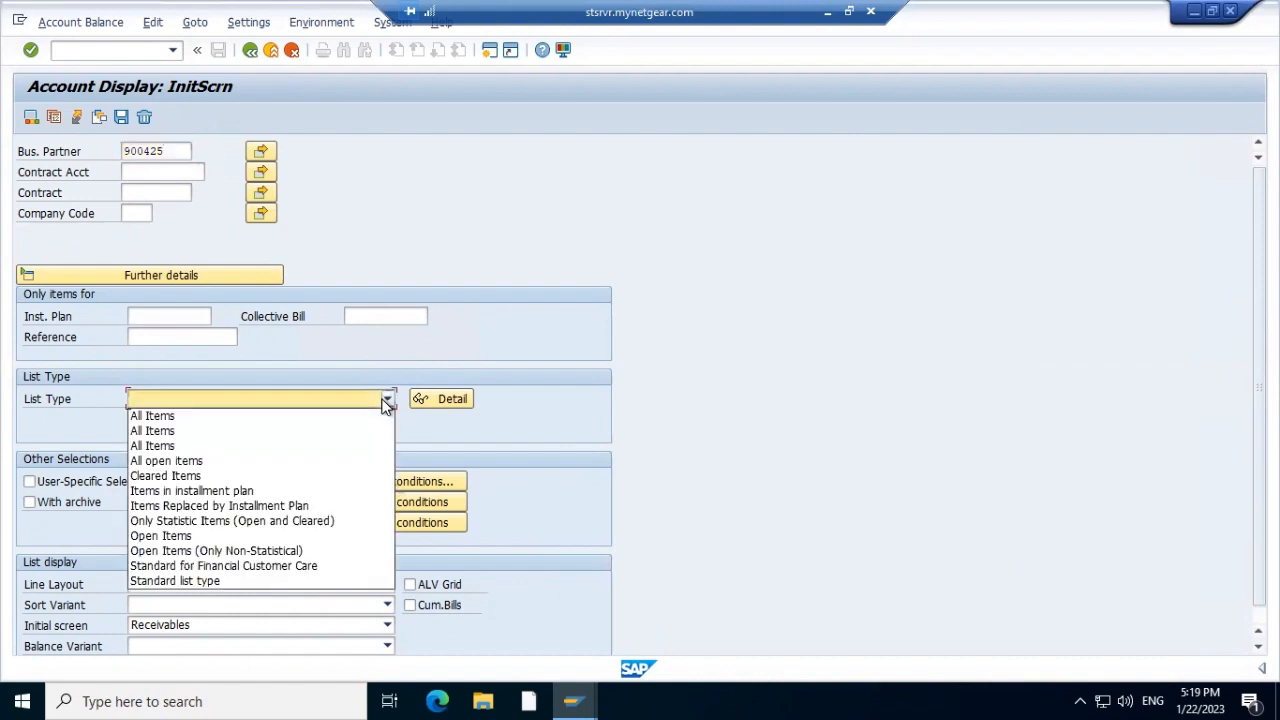
{"action": "left_click", "coordinate": [284, 416]}
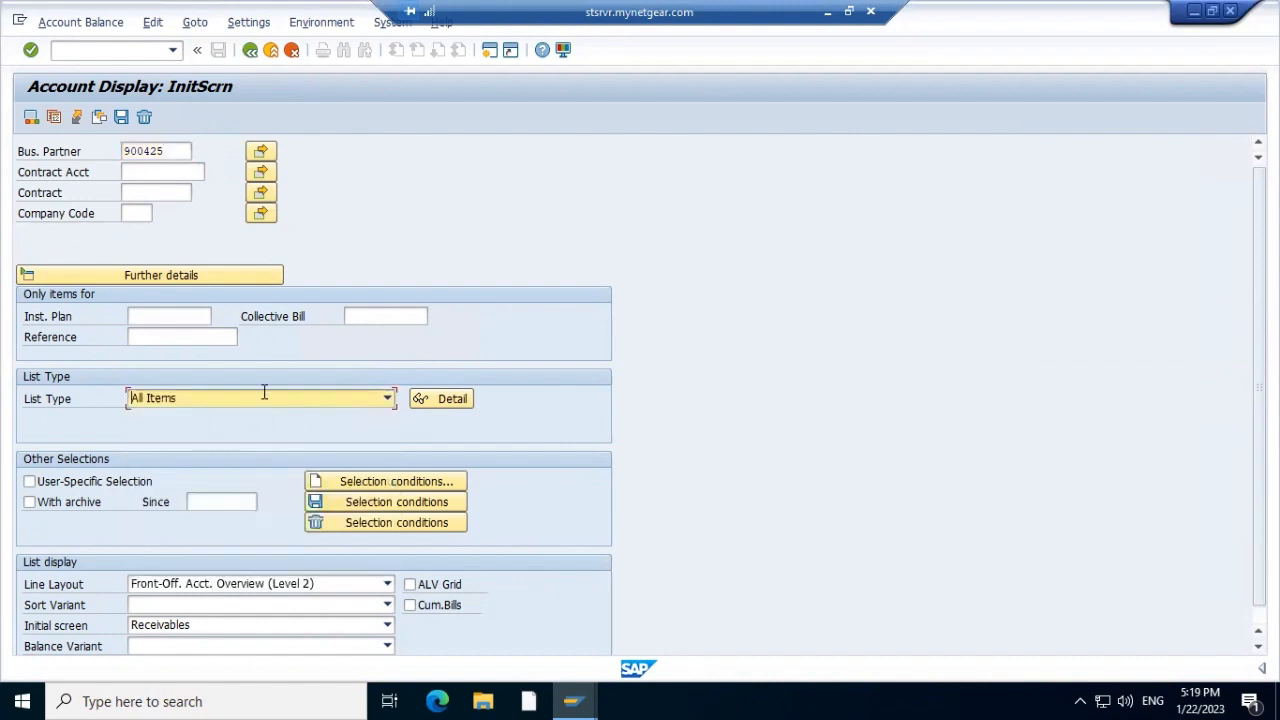
{"action": "left_click", "coordinate": [388, 399]}
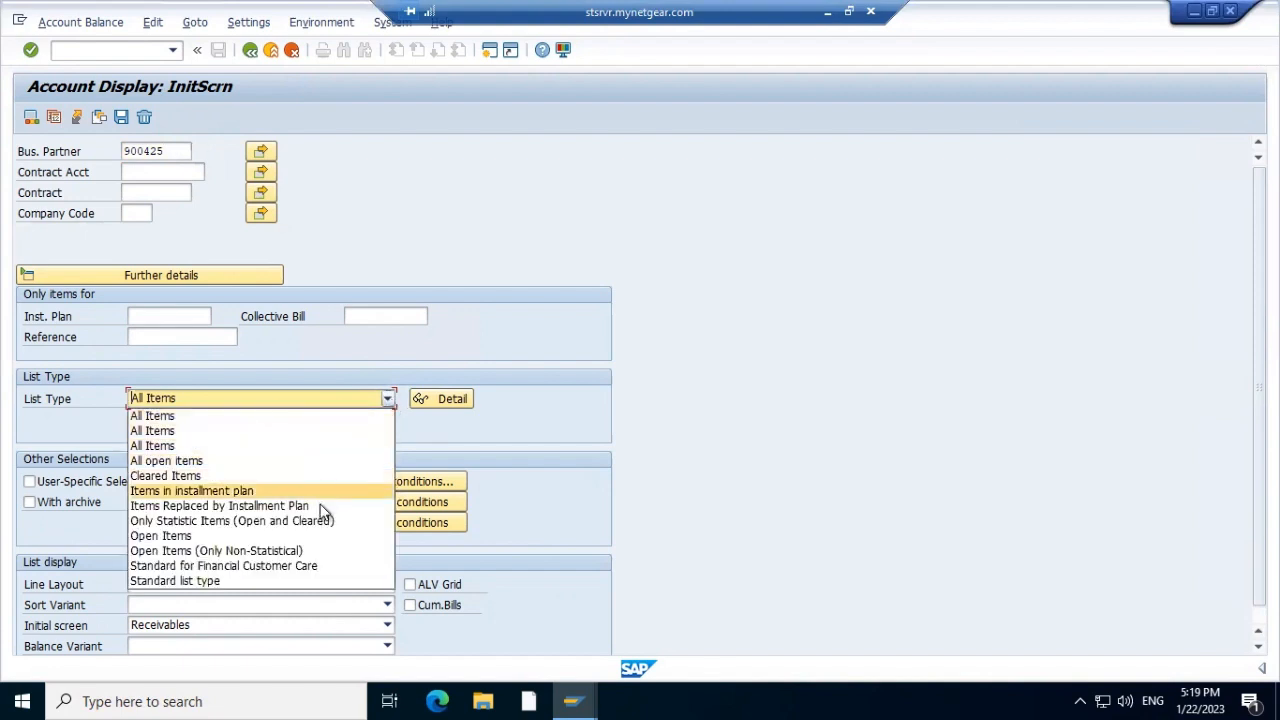
{"action": "left_click", "coordinate": [269, 397]}
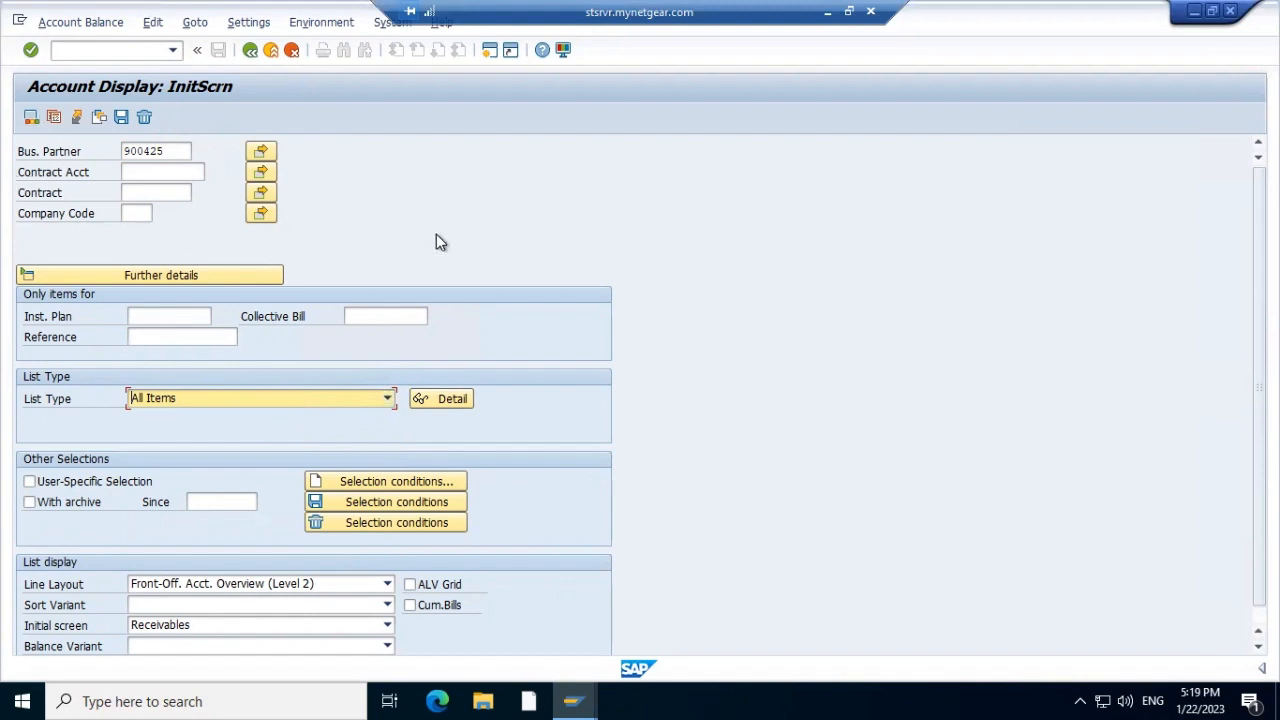
{"action": "key", "text": "F8"}
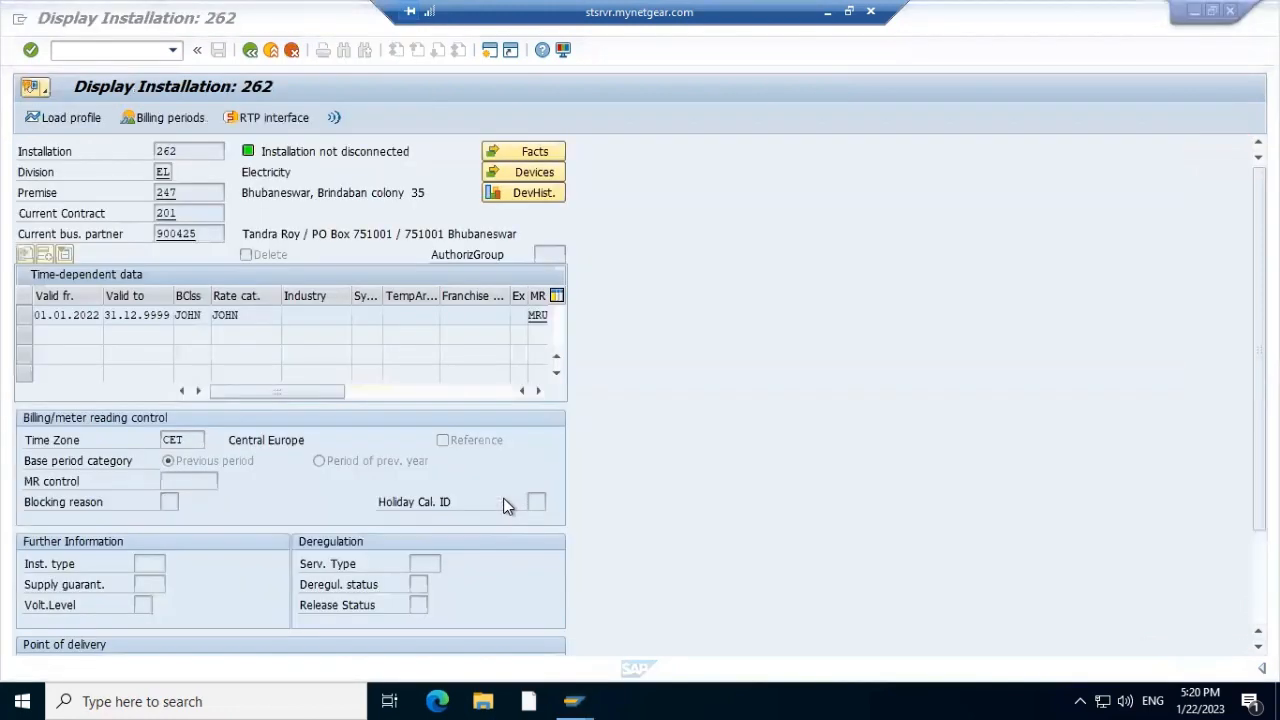
{"action": "left_click", "coordinate": [168, 118]}
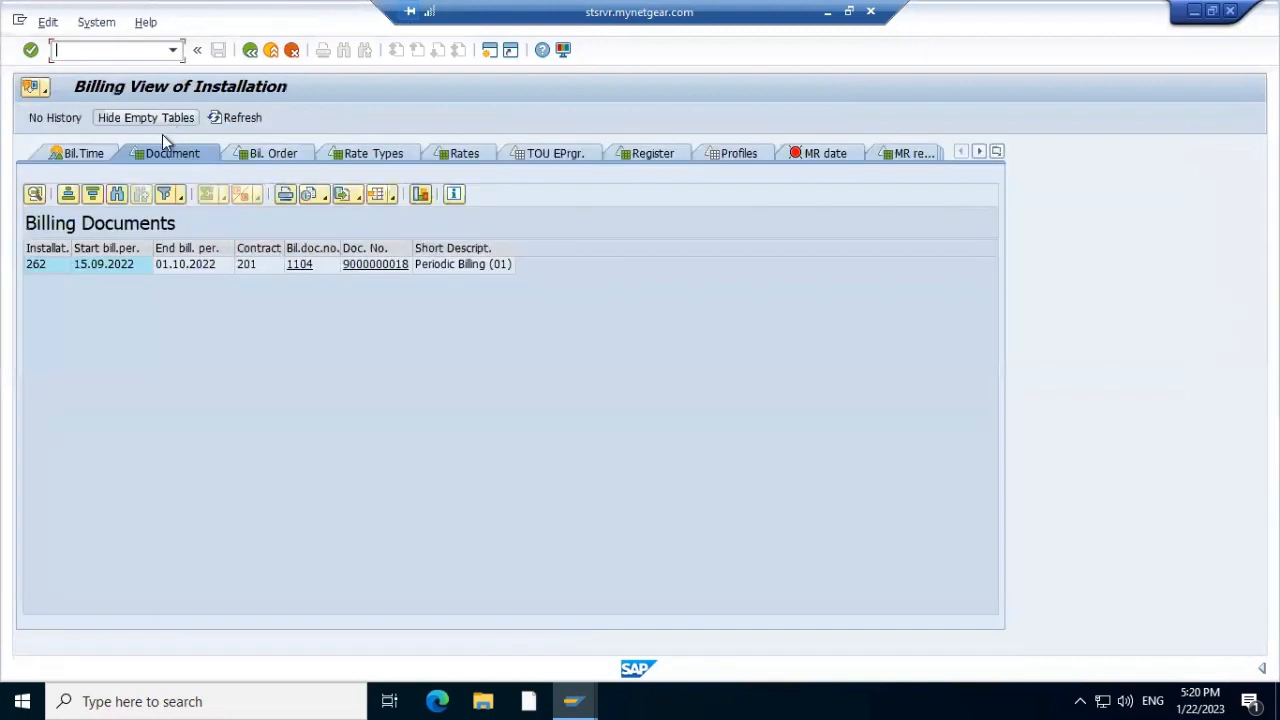
{"action": "double_click", "coordinate": [383, 266]}
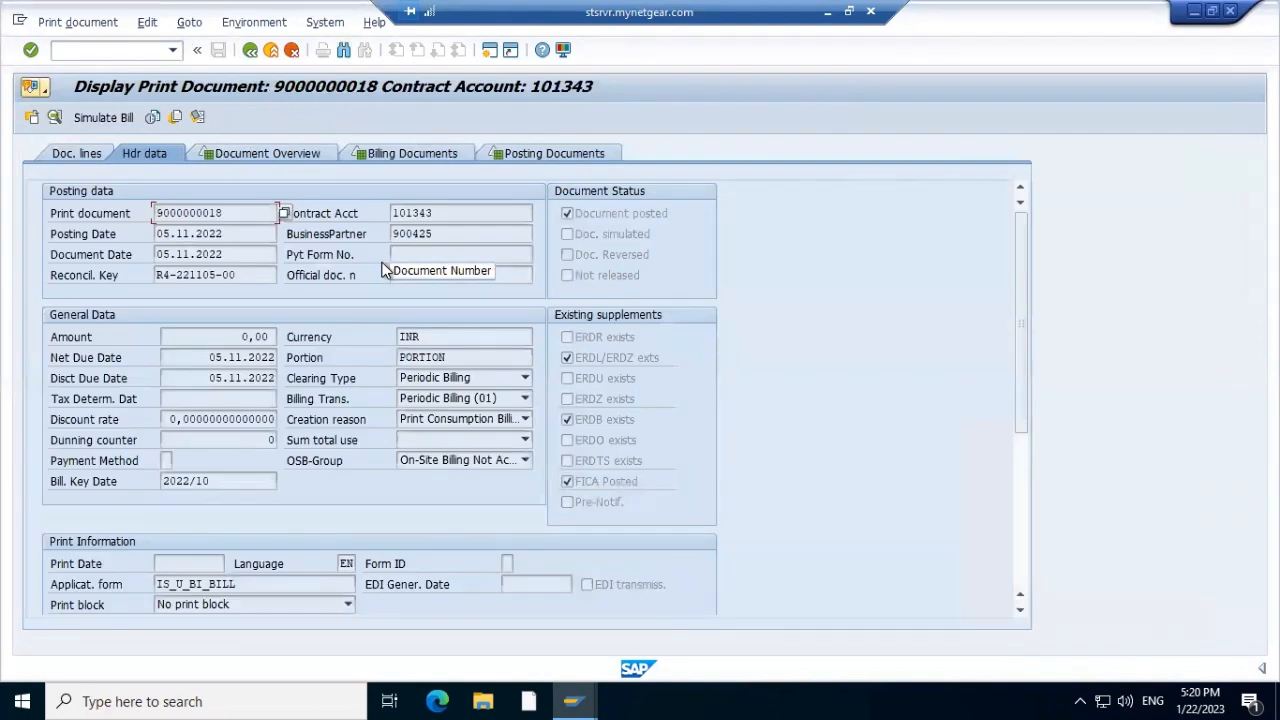
{"action": "left_click", "coordinate": [563, 156]}
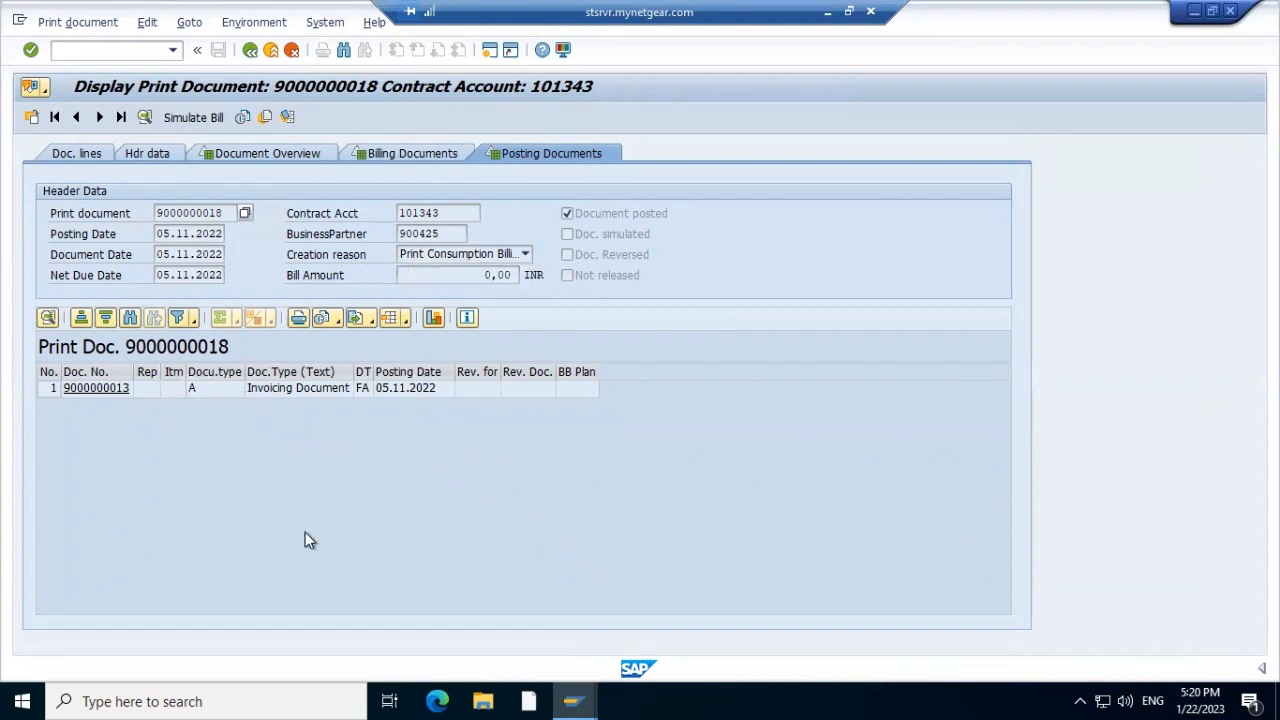
{"action": "key", "text": "F3"}
{"action": "left_click", "coordinate": [249, 50]}
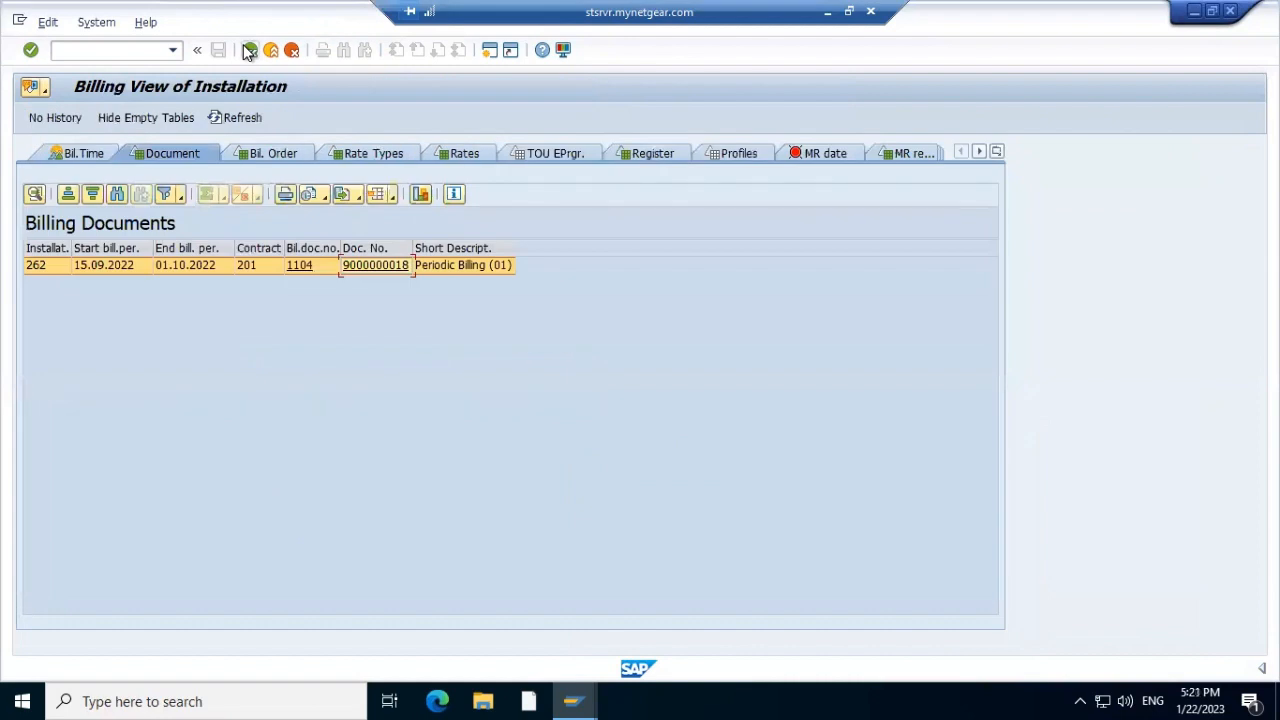
{"action": "left_click", "coordinate": [249, 50]}
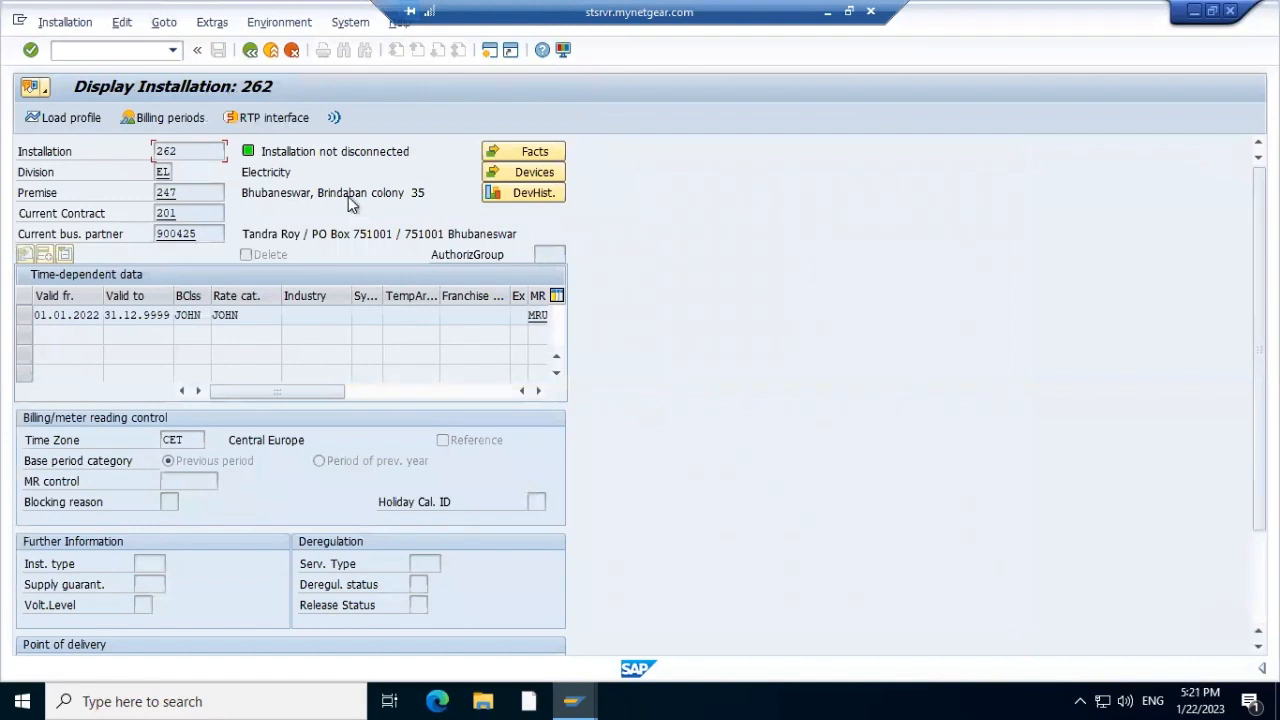
{"action": "left_click", "coordinate": [168, 118]}
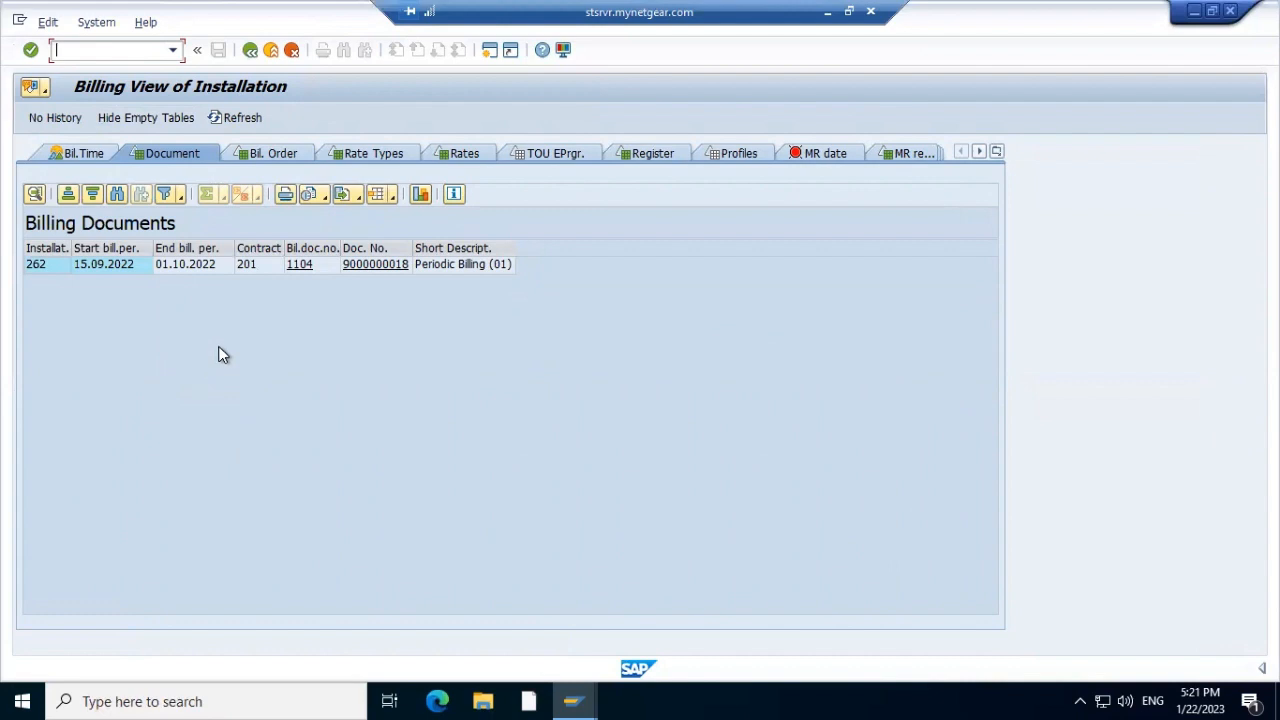
{"action": "left_click", "coordinate": [384, 270]}
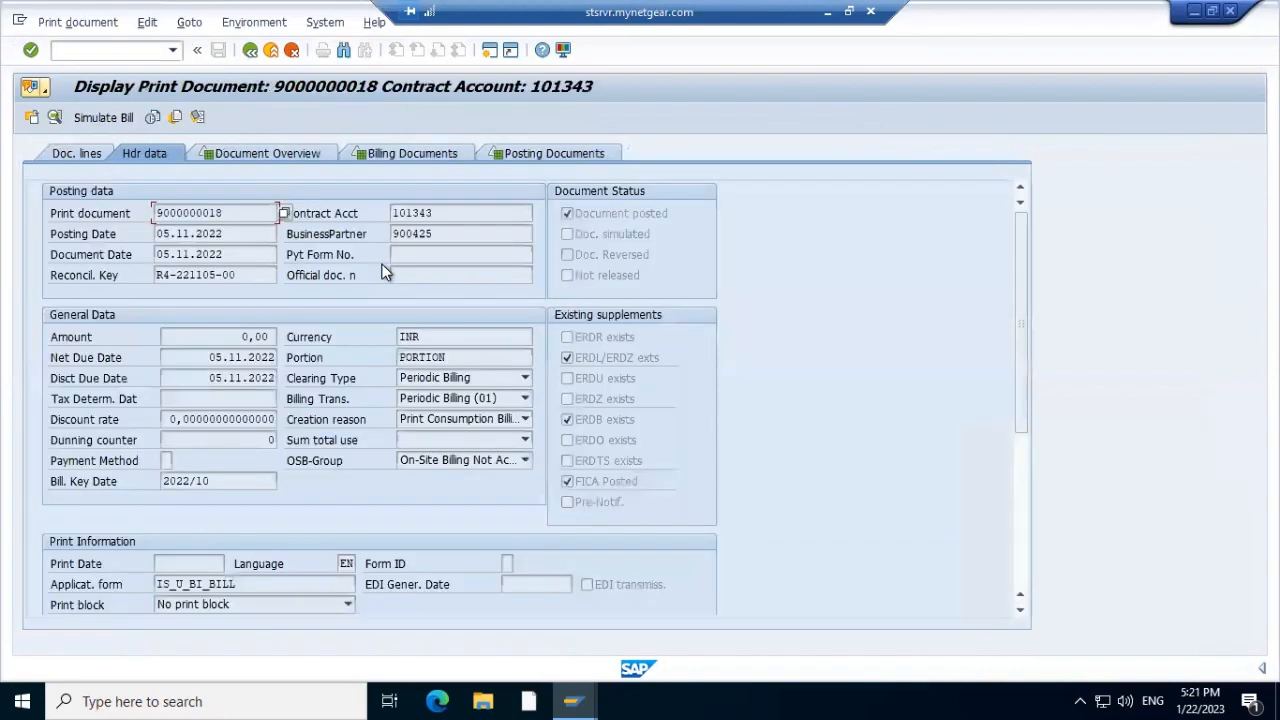
{"action": "left_click", "coordinate": [533, 151]}
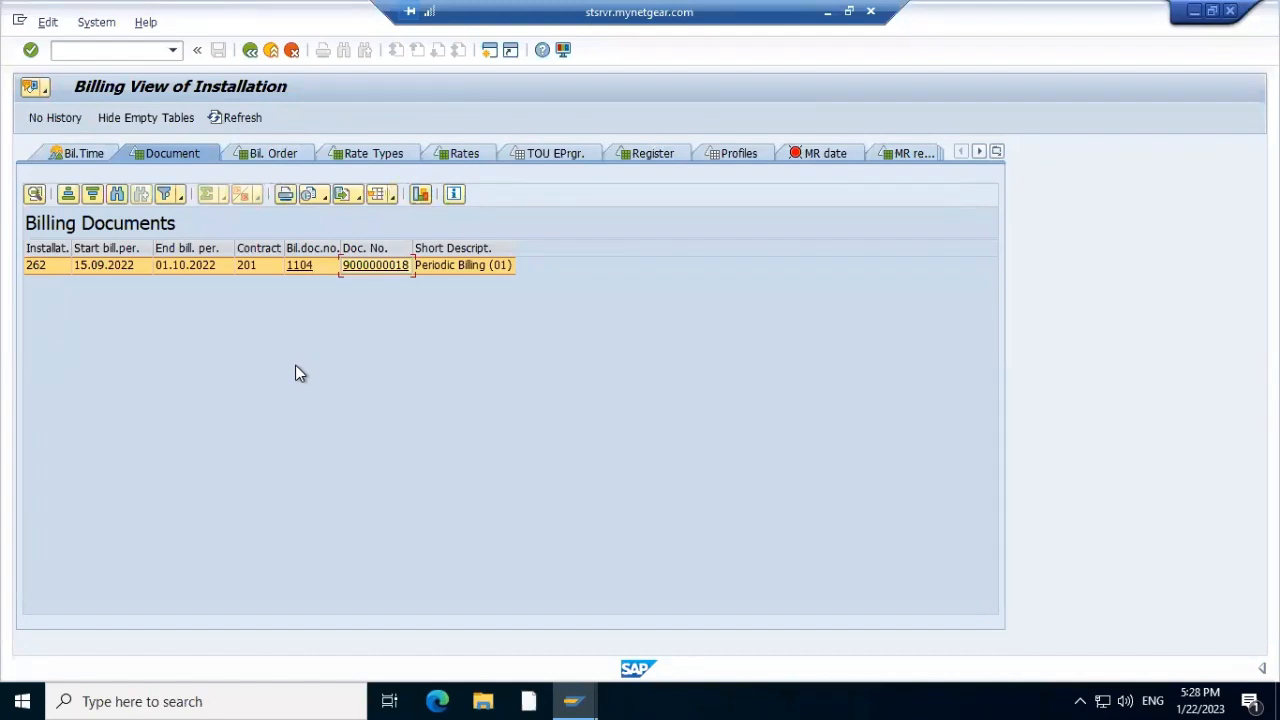
{"action": "left_click", "coordinate": [250, 90]}
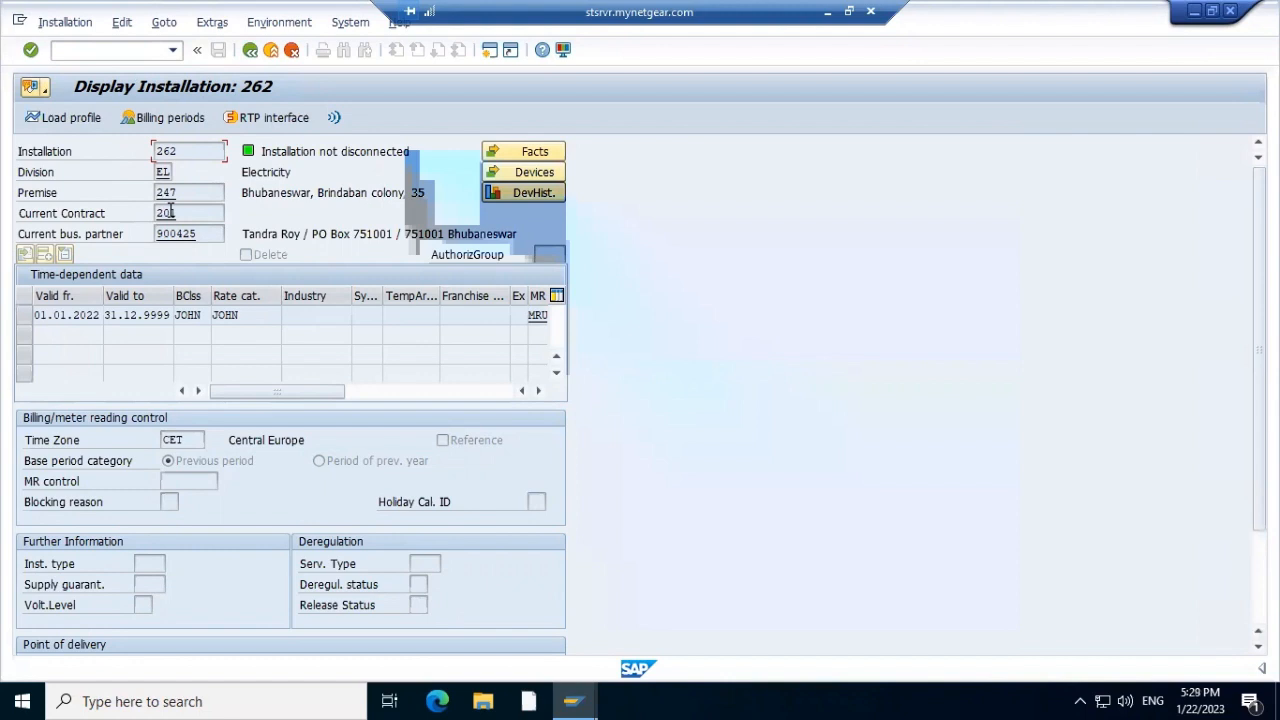
{"action": "double_click", "coordinate": [170, 212]}
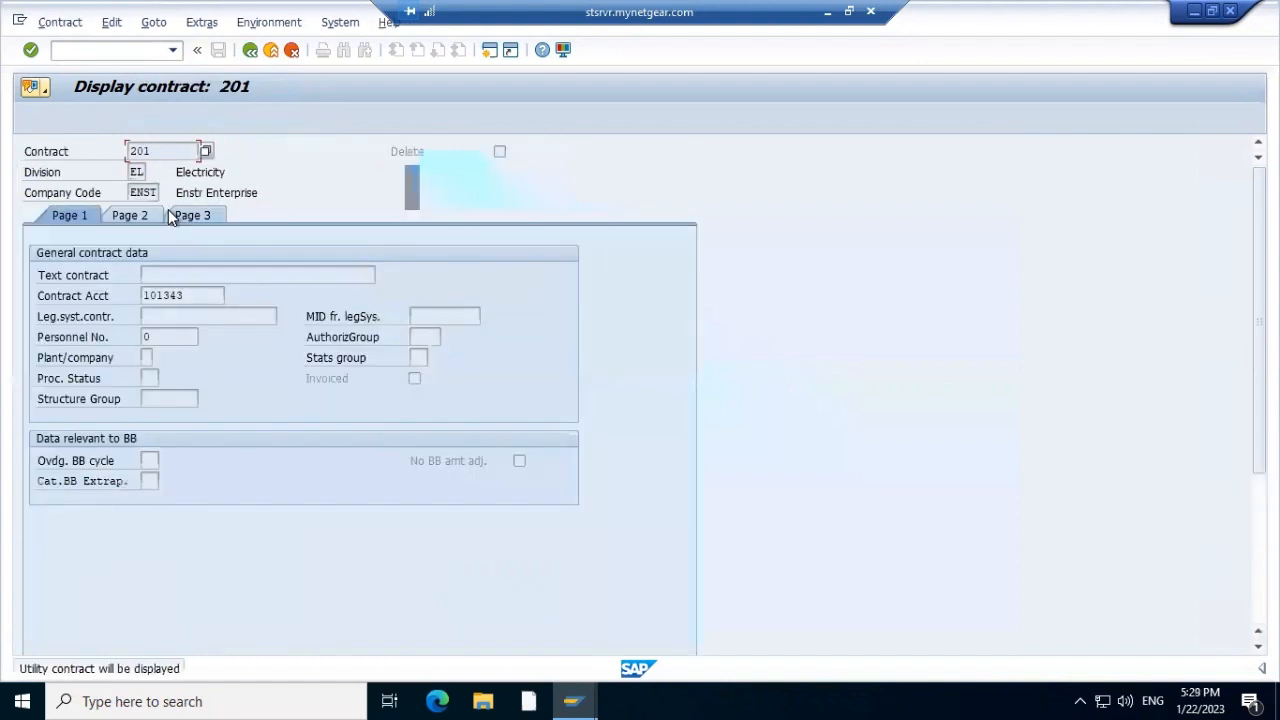
{"action": "double_click", "coordinate": [169, 294]}
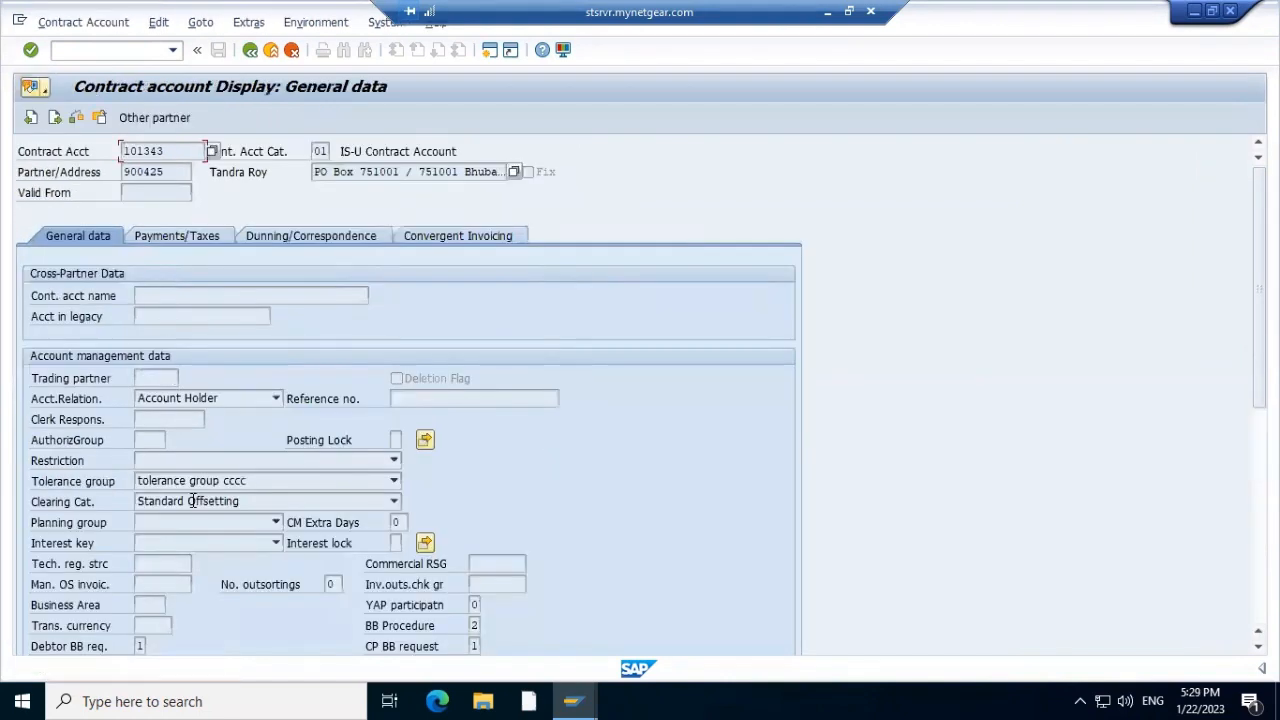
{"action": "left_click", "coordinate": [160, 237]}
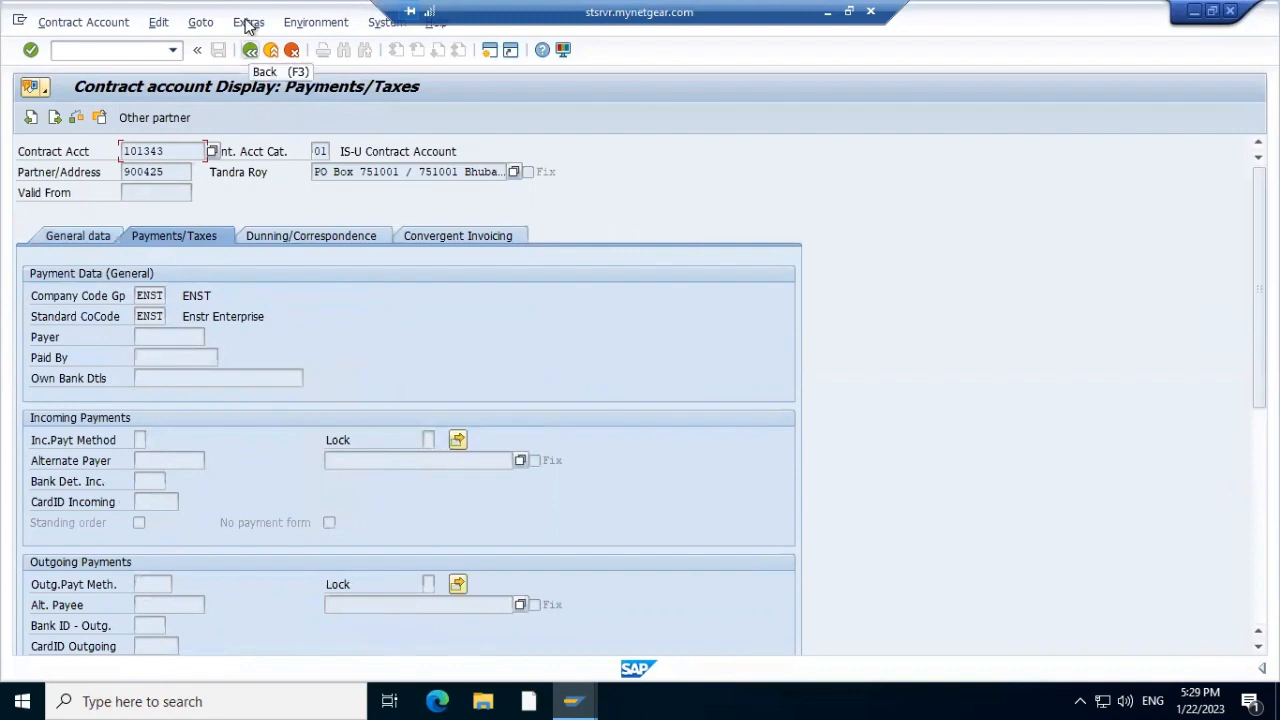
{"action": "left_click", "coordinate": [250, 49]}
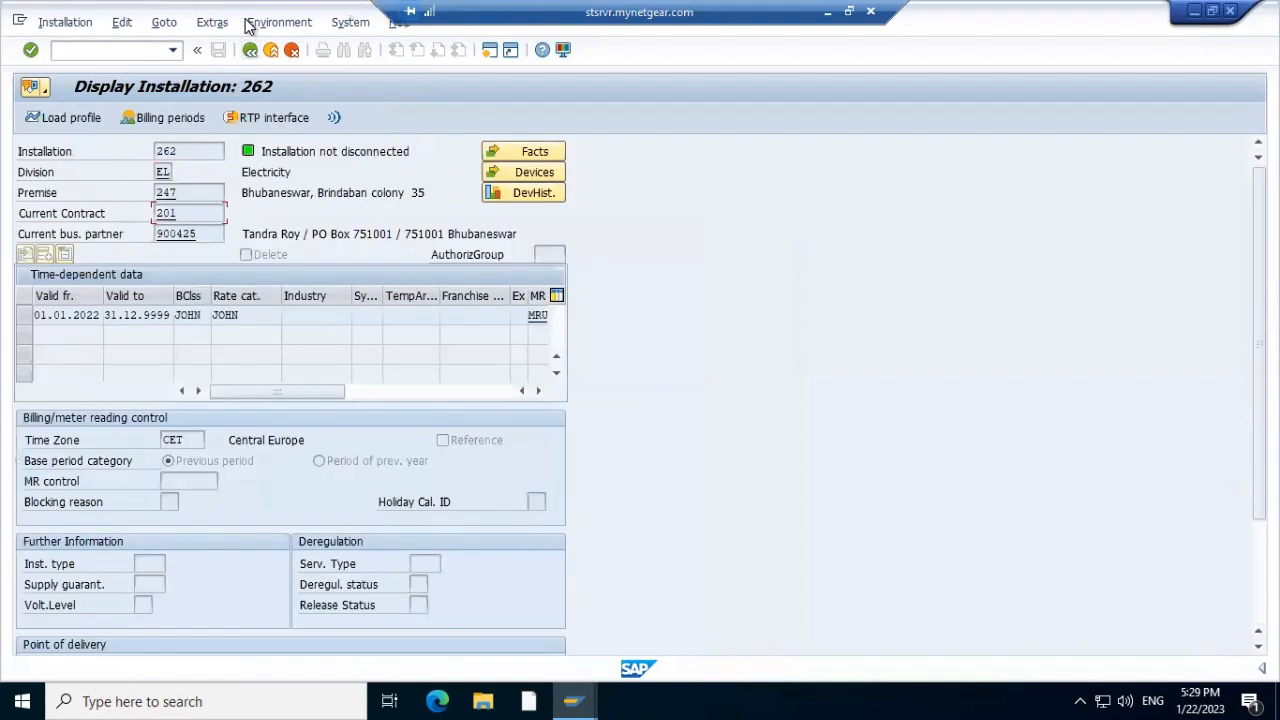
{"action": "double_click", "coordinate": [222, 315]}
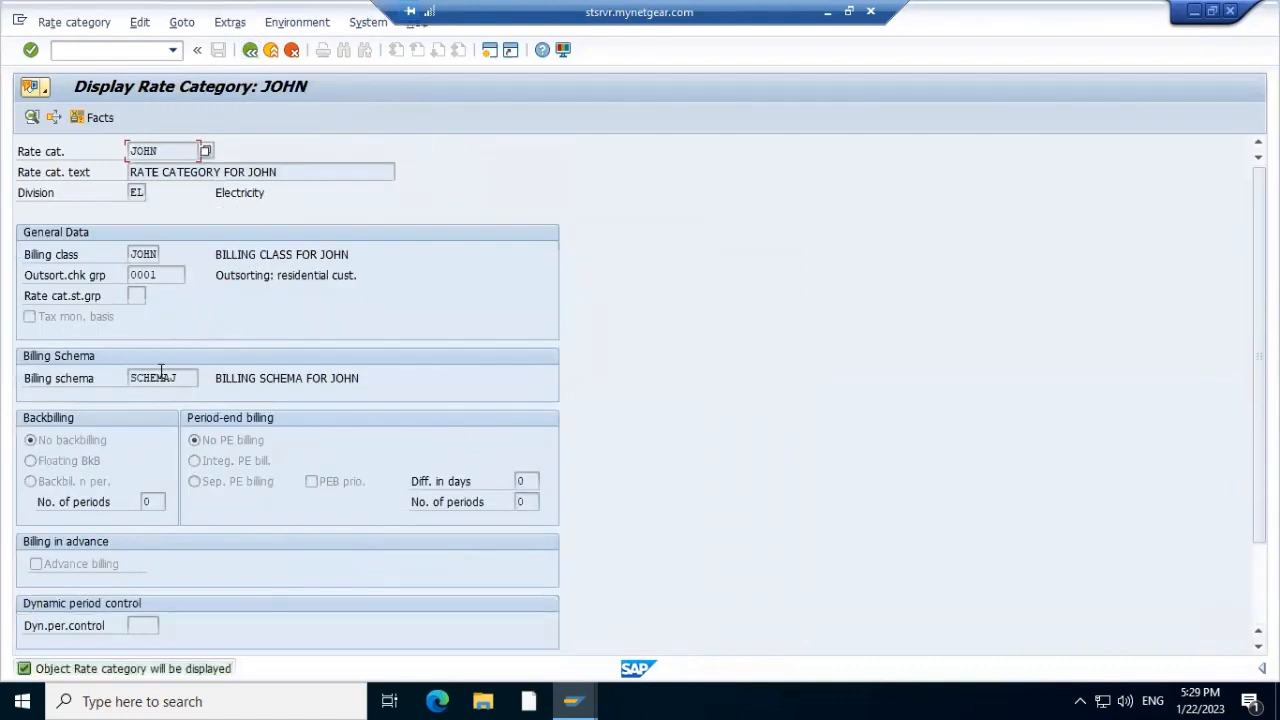
{"action": "double_click", "coordinate": [157, 376]}
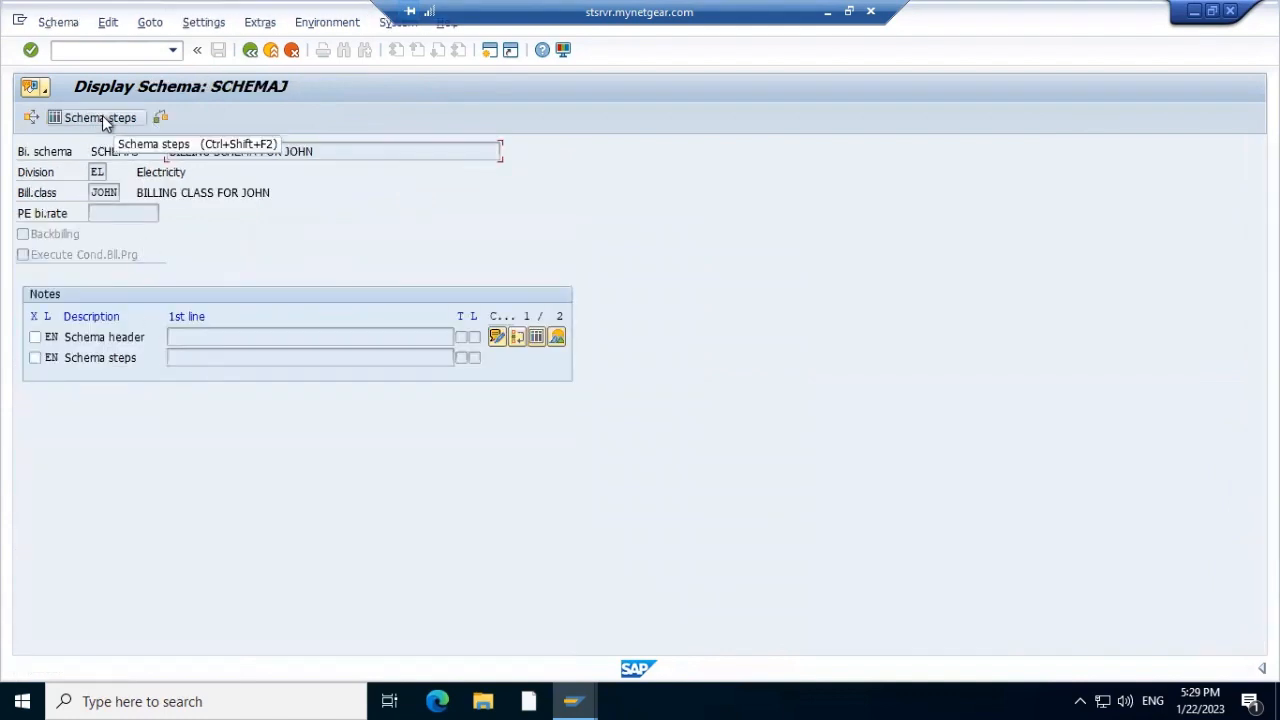
{"action": "left_click", "coordinate": [104, 118]}
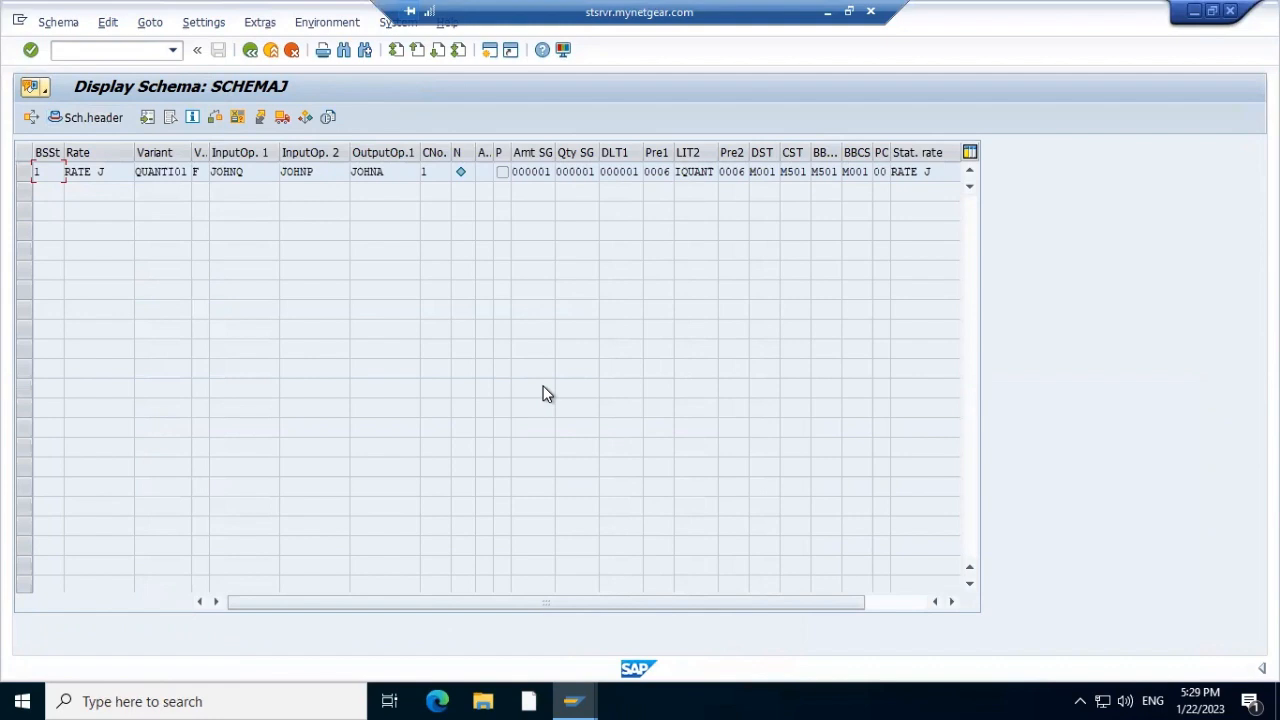
{"action": "left_click", "coordinate": [250, 50]}
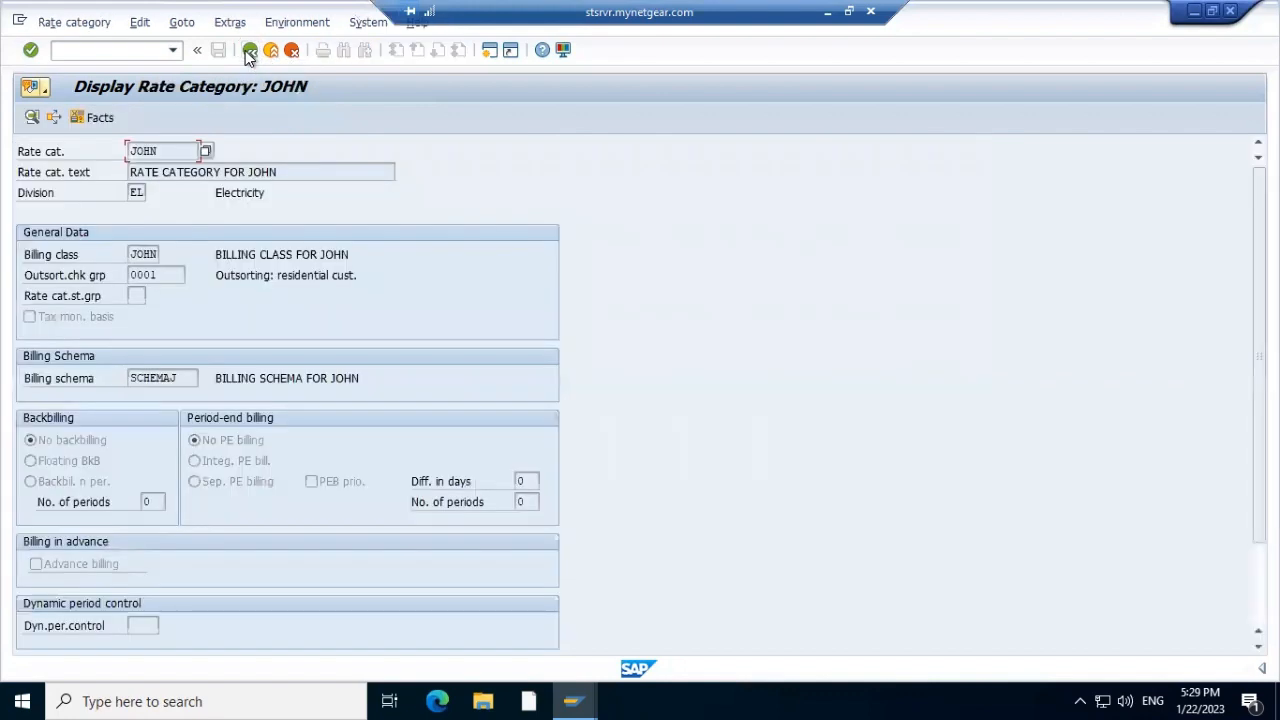
{"action": "left_click", "coordinate": [250, 50]}
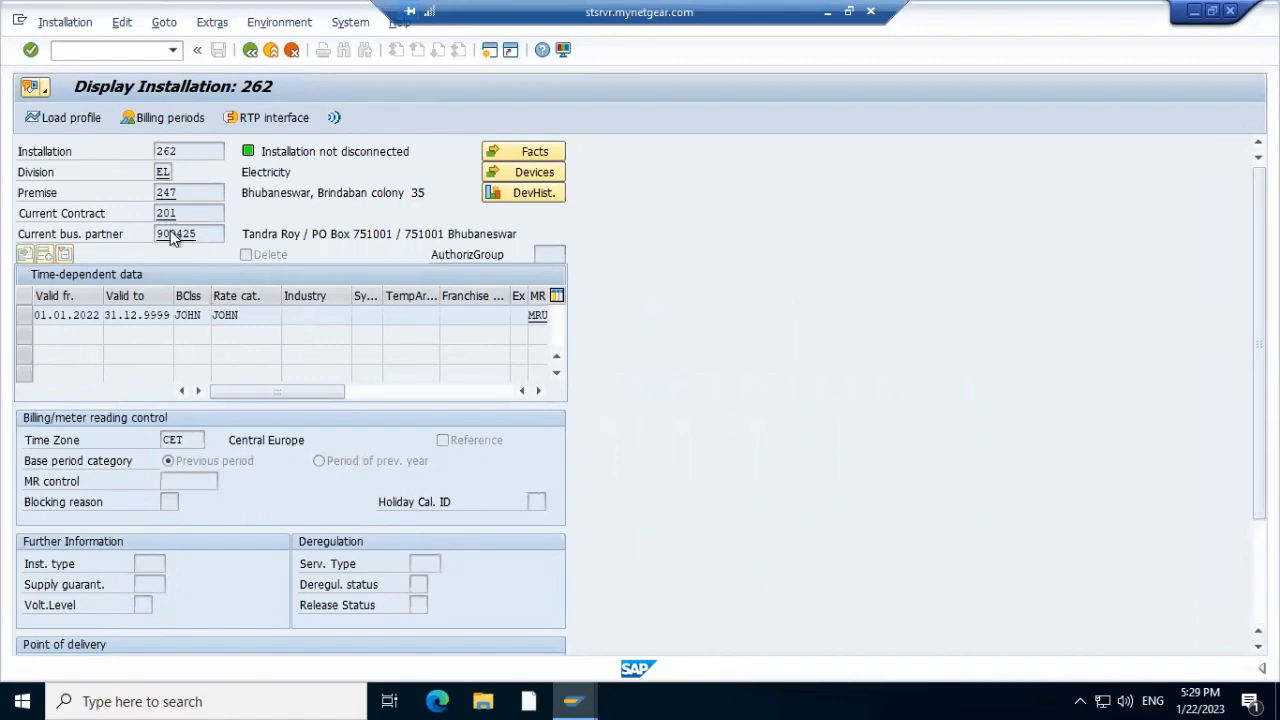
Look at the installation's business partner, then open contract 201 and its contract account
{"action": "double_click", "coordinate": [175, 234]}
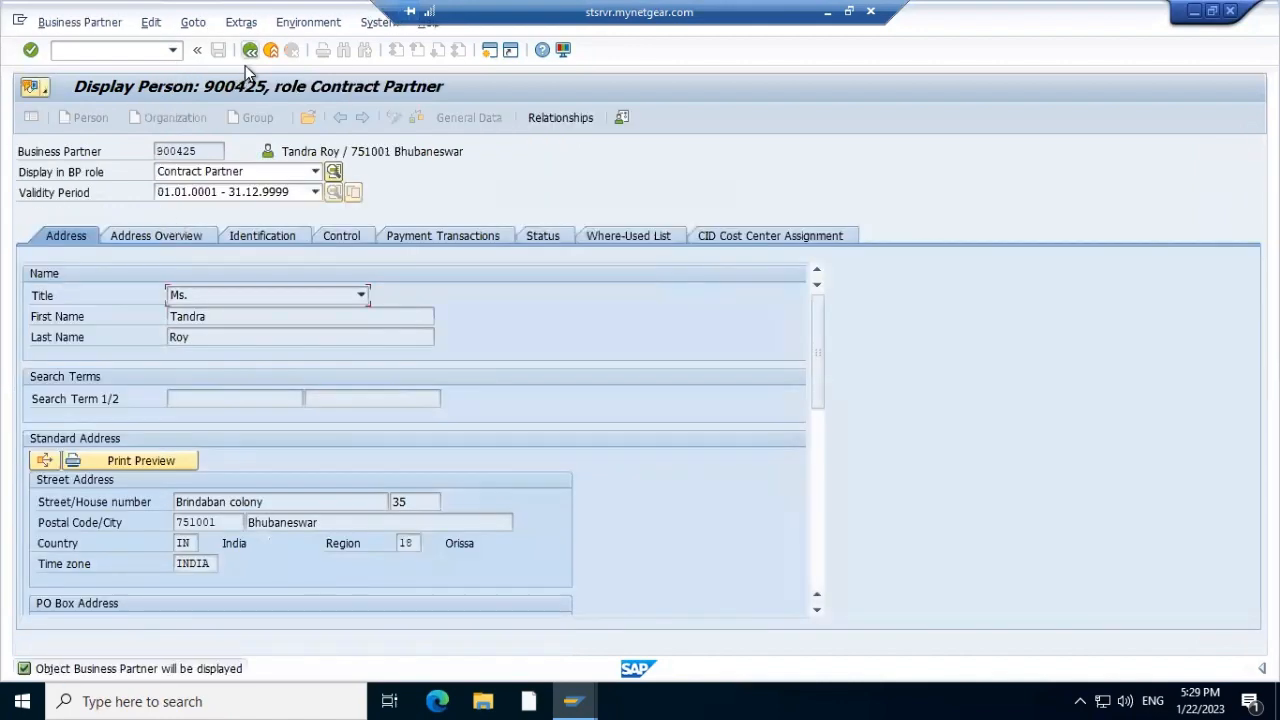
{"action": "left_click", "coordinate": [248, 52]}
{"action": "double_click", "coordinate": [170, 213]}
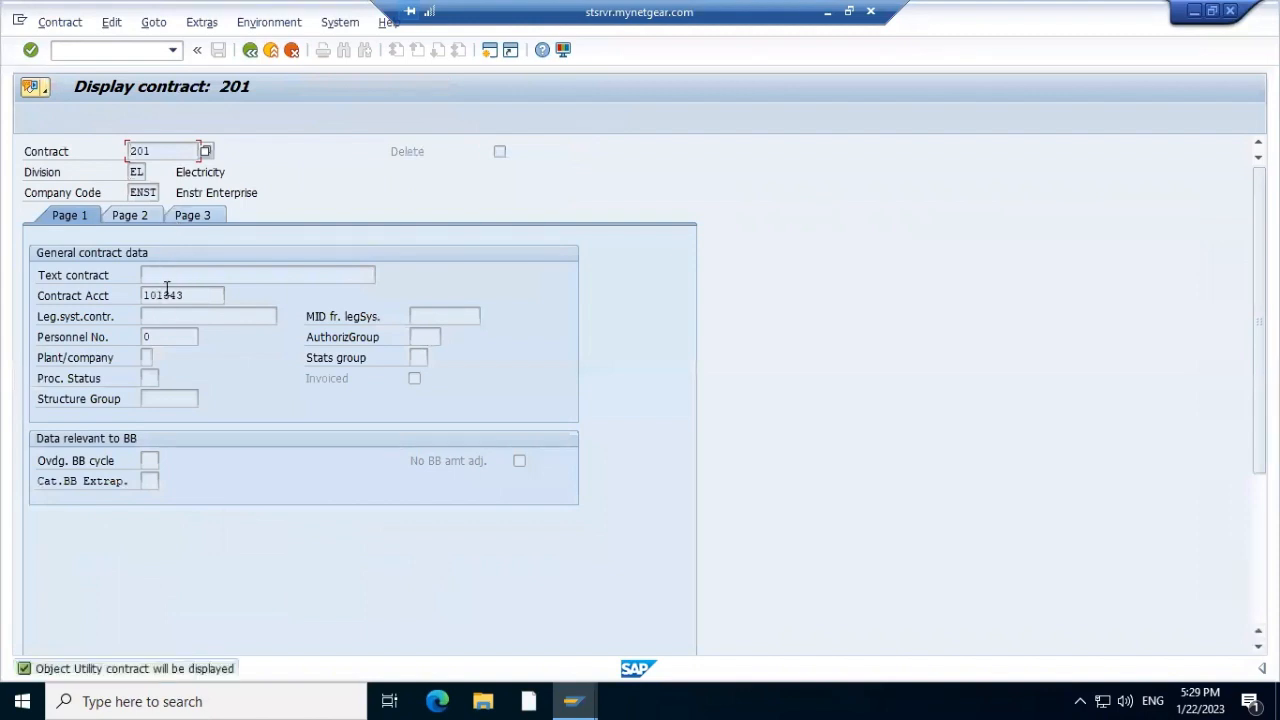
{"action": "double_click", "coordinate": [166, 295]}
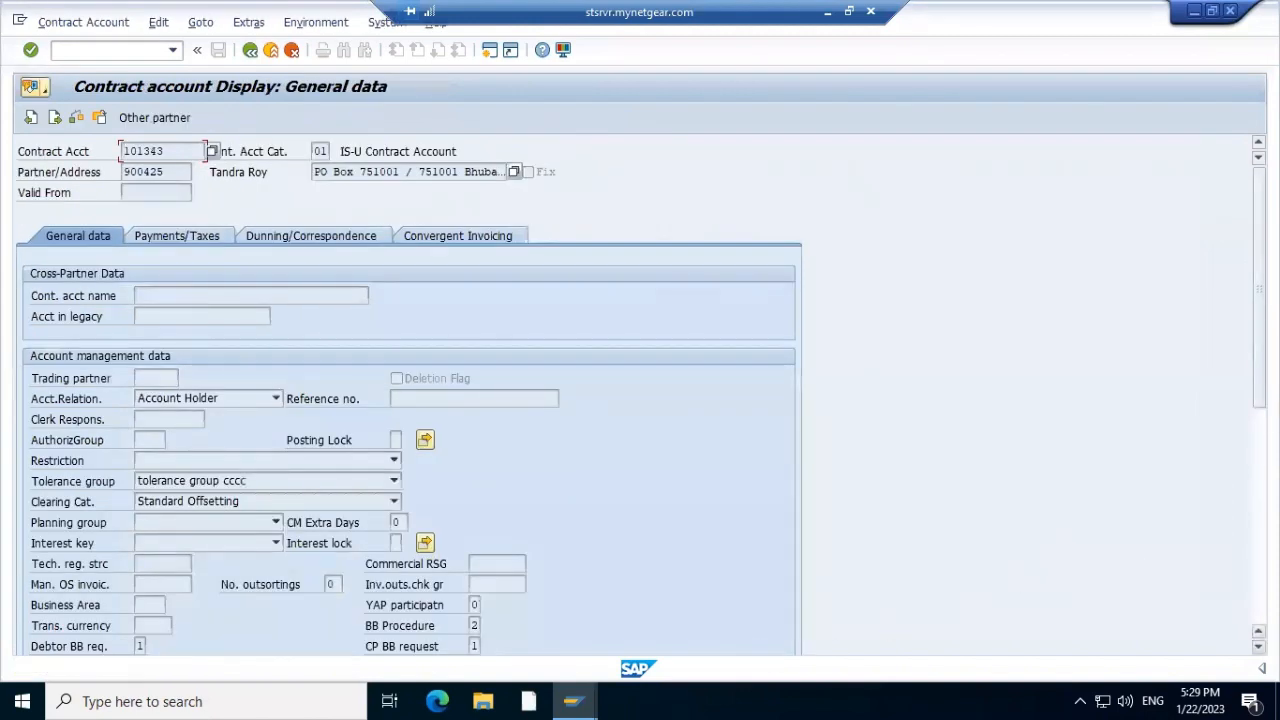
{"action": "scroll", "coordinate": [1107, 592], "scroll_direction": "down", "scroll_amount": 5}
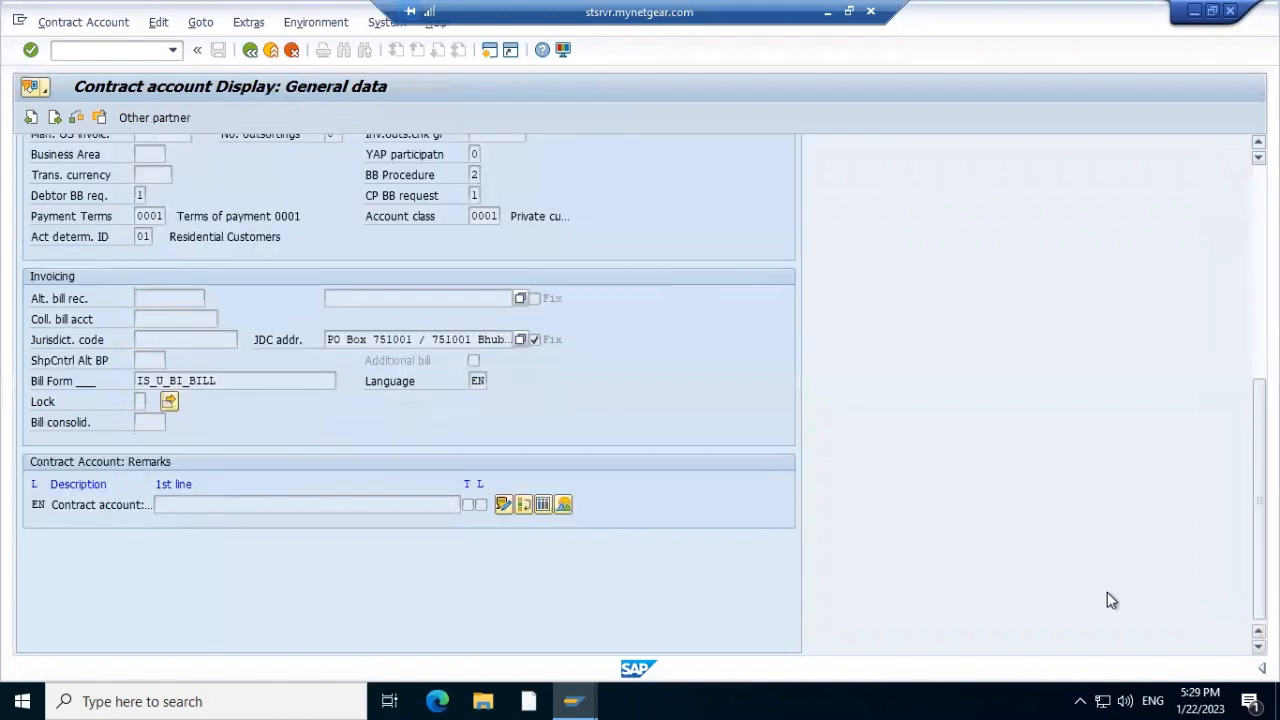
Inspect the contract account's Act determ. ID, back out to installation 262, and return to the balance list
{"action": "left_click", "coordinate": [147, 235]}
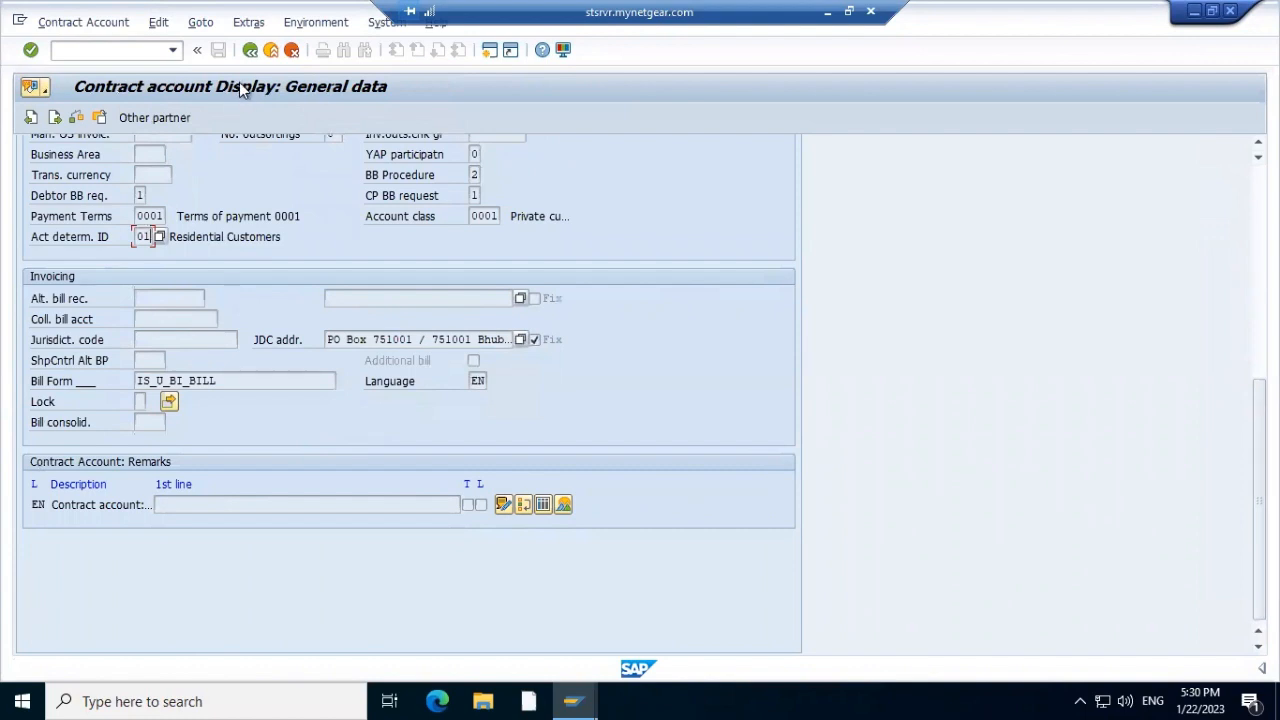
{"action": "key", "text": "F3"}
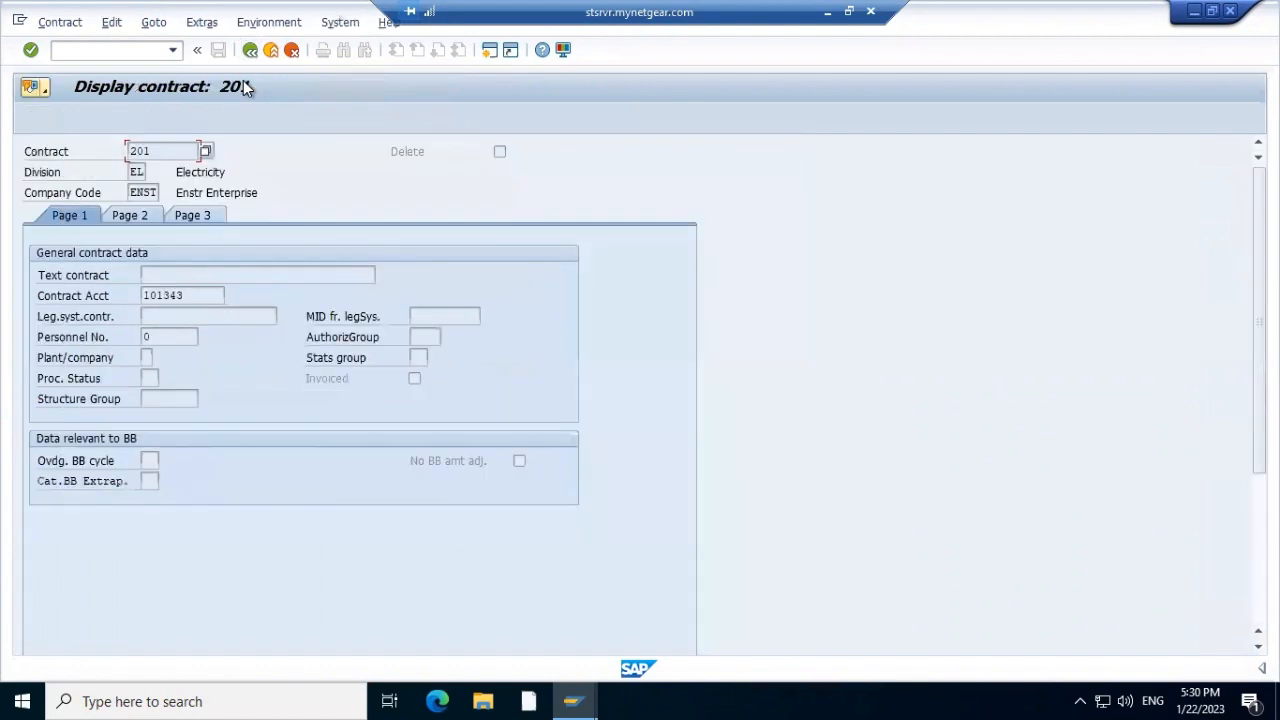
{"action": "key", "text": "F3"}
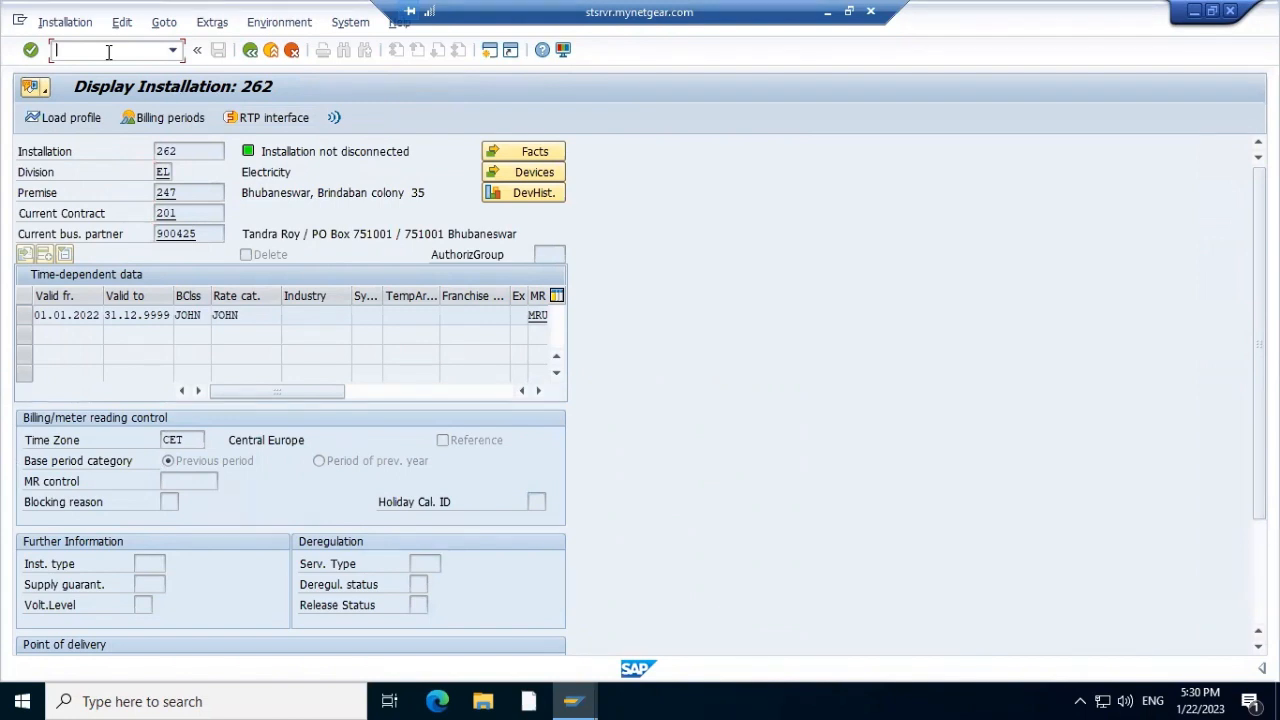
{"action": "key", "text": "alt+Tab"}
{"action": "left_click", "coordinate": [216, 149]}
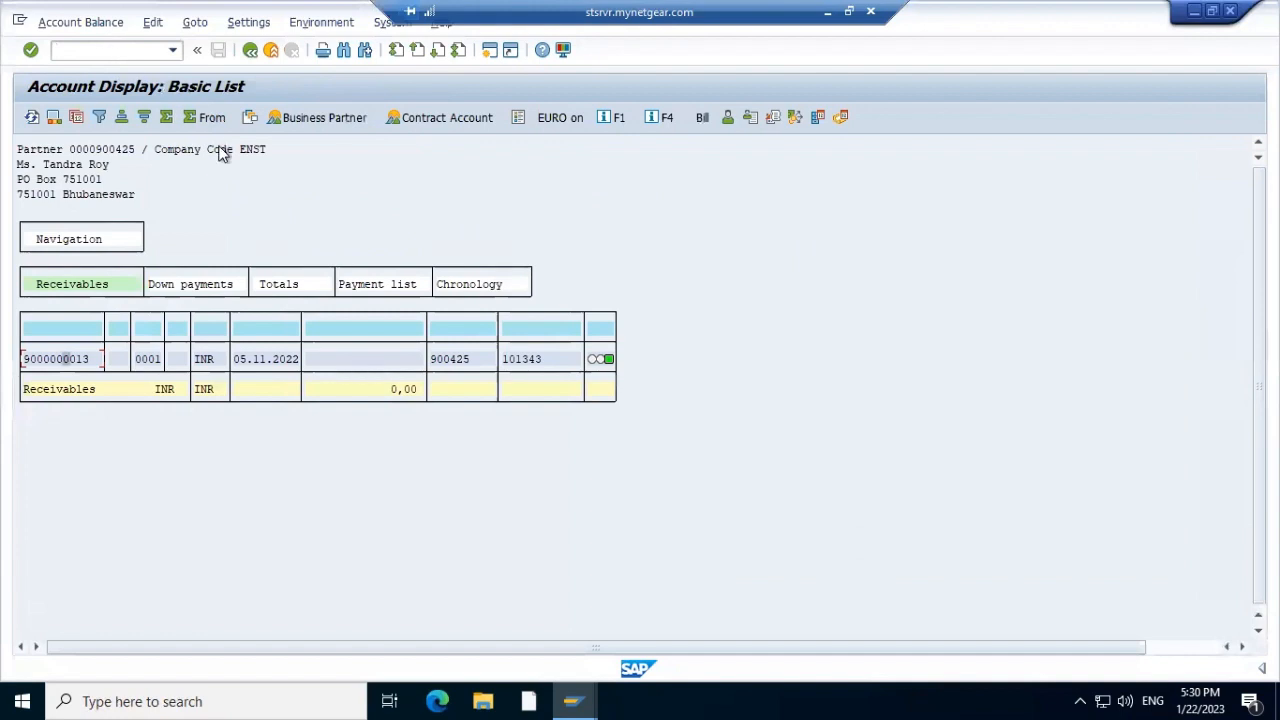